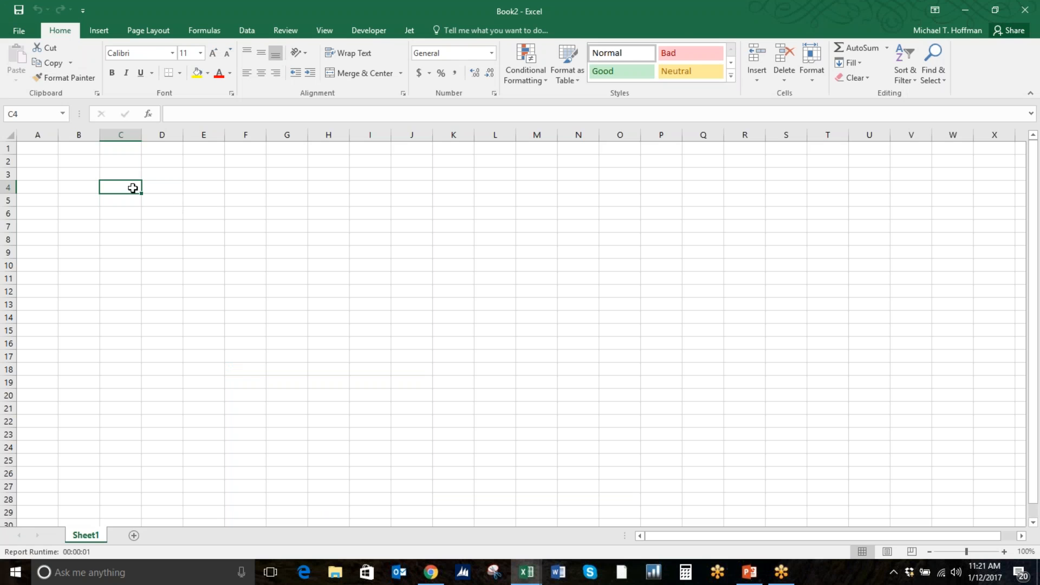
left_click(162, 203)
left_click(138, 216)
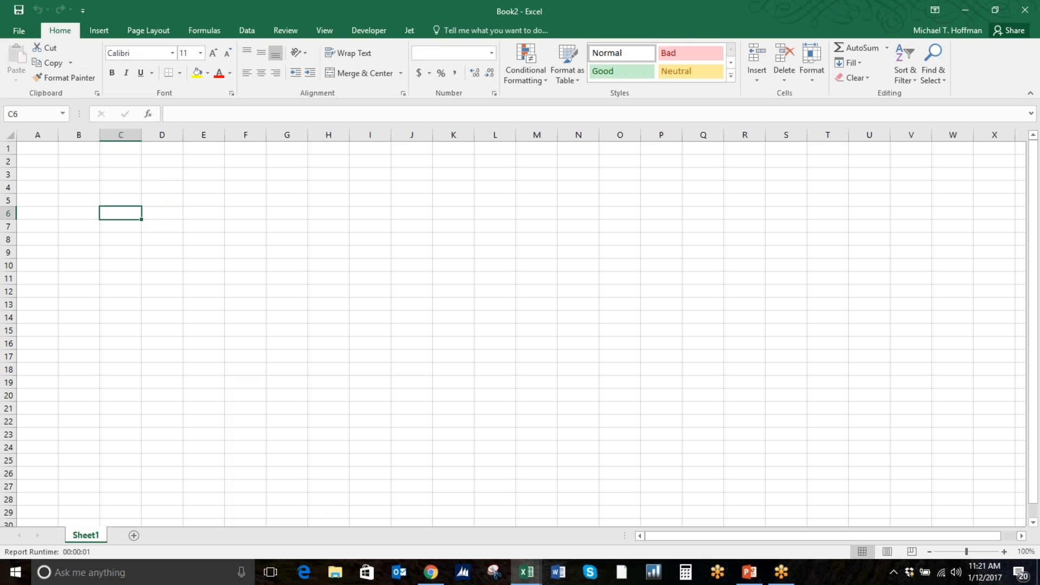
left_click(410, 30)
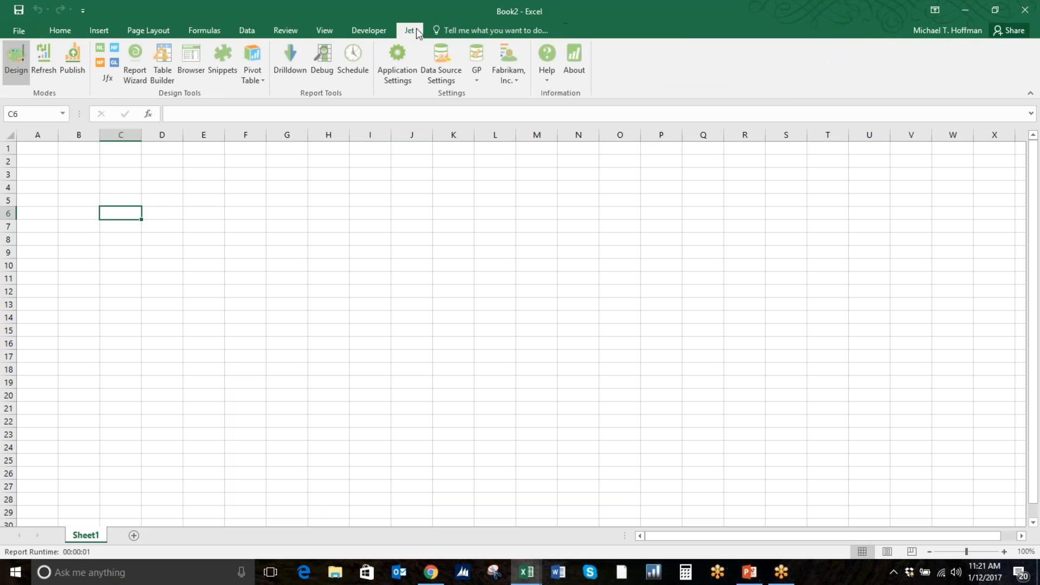
left_click(353, 32)
left_click(332, 32)
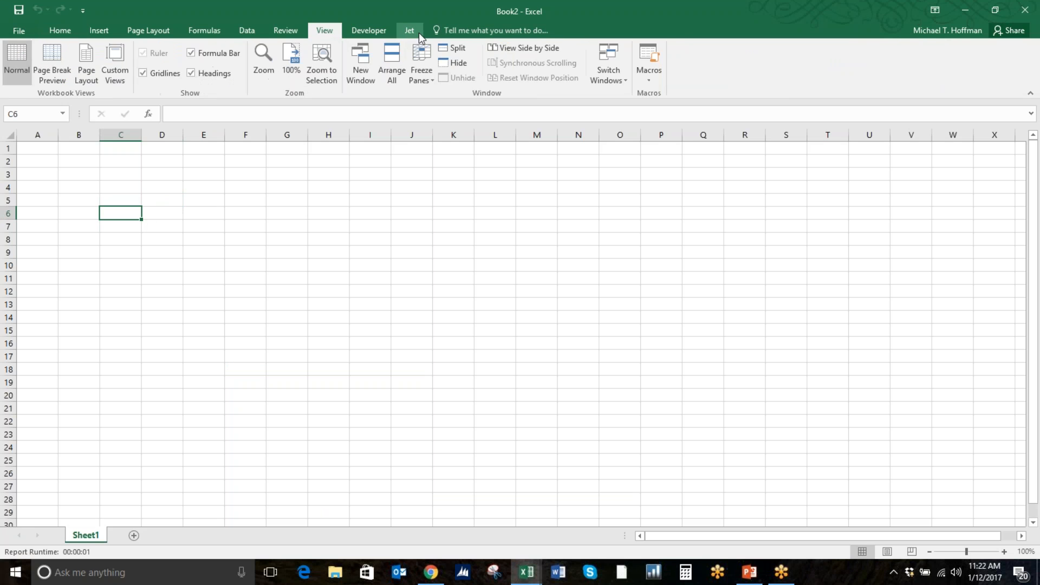
Set the simulation mode to Jet Express in the Jet application settings
left_click(418, 32)
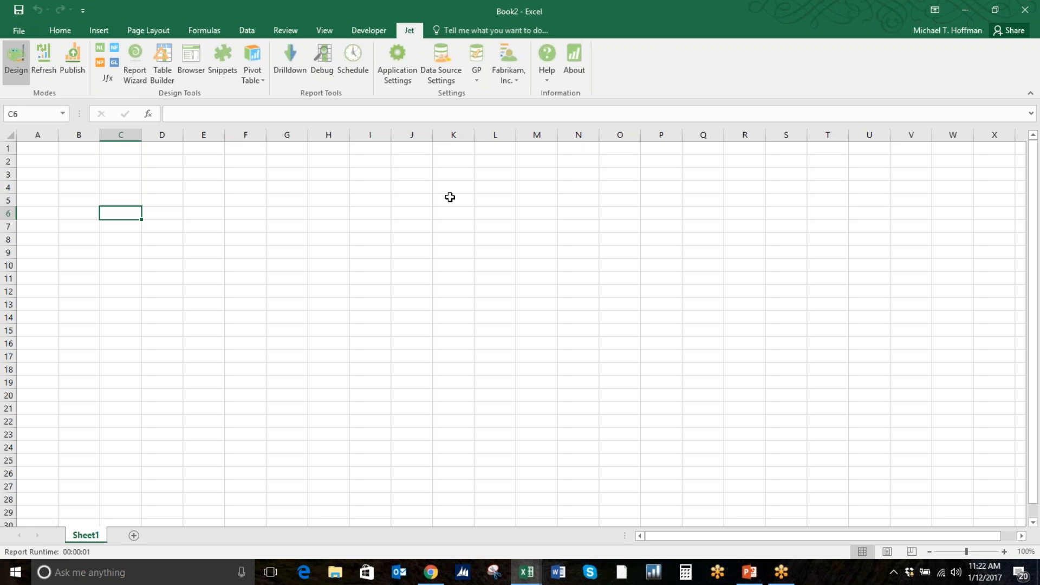
left_click(127, 190)
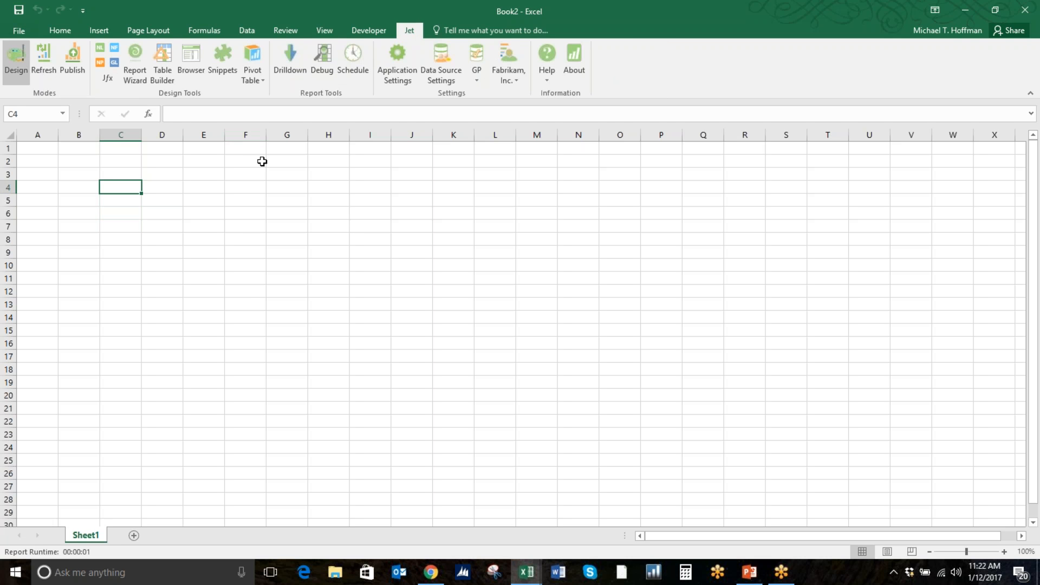
left_click(394, 66)
left_click(509, 236)
left_click(460, 278)
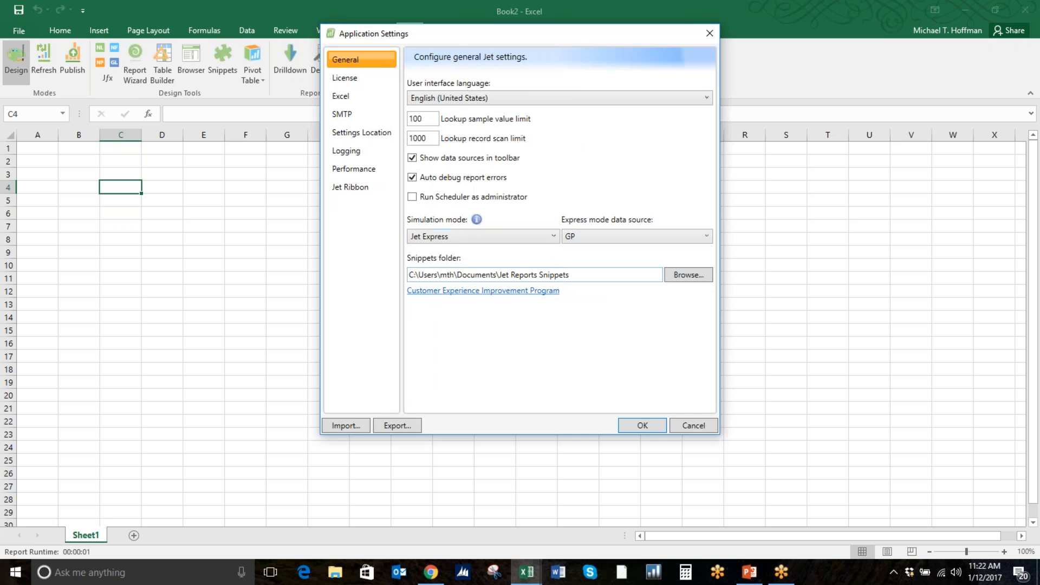
left_click(642, 425)
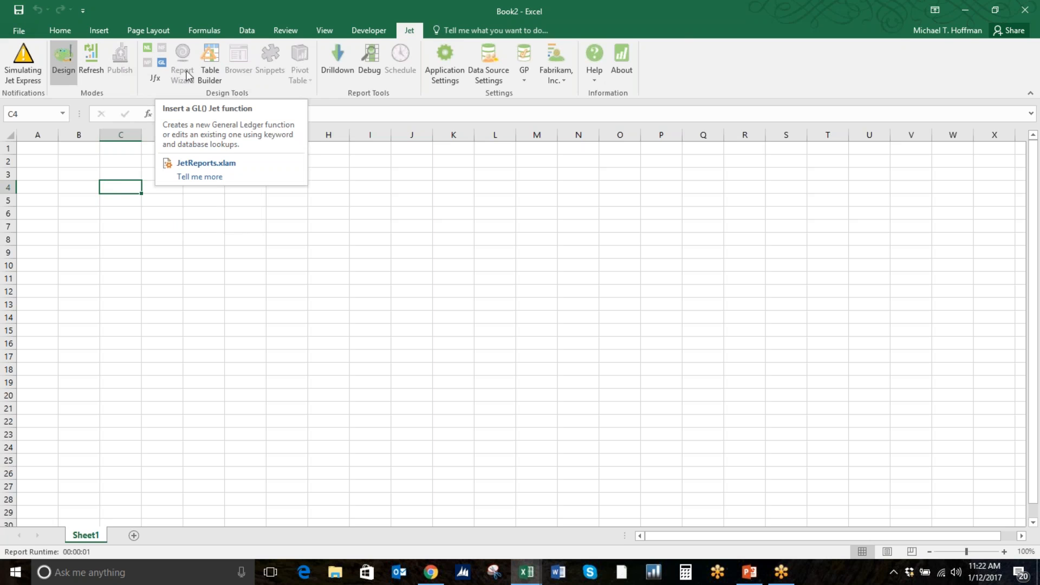
Enter the start period 2014/1 in cell C4 and the end period 2014/3 in cell C5
left_click(212, 64)
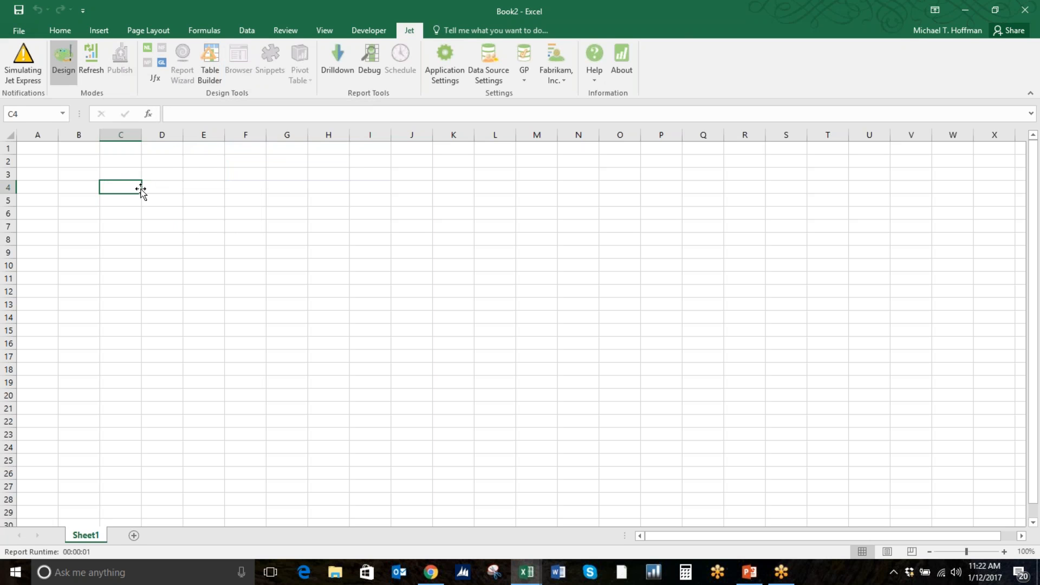
left_click(163, 187)
left_click(121, 187)
type("2014/1")
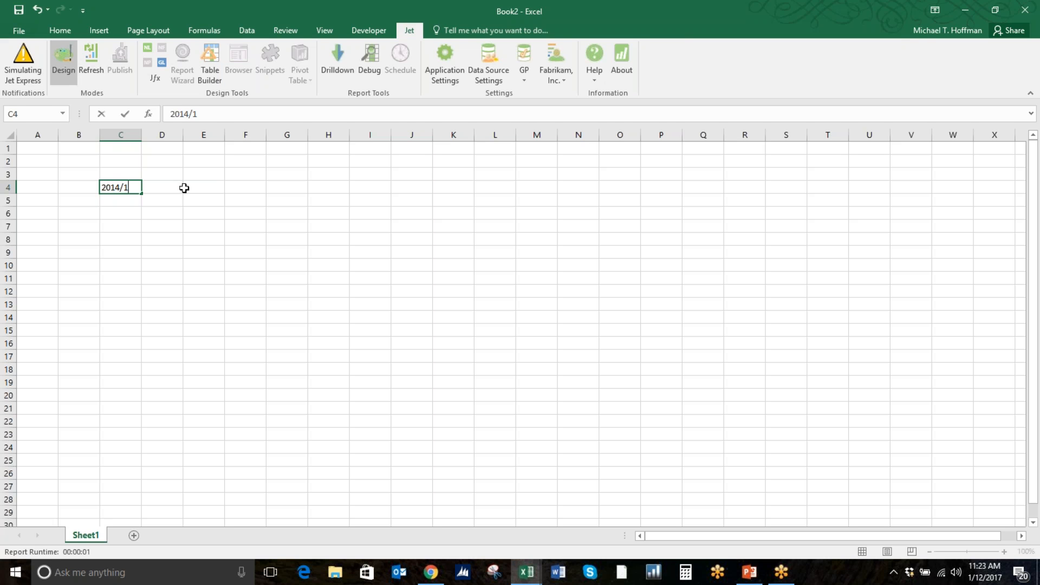
key("Return")
type("201")
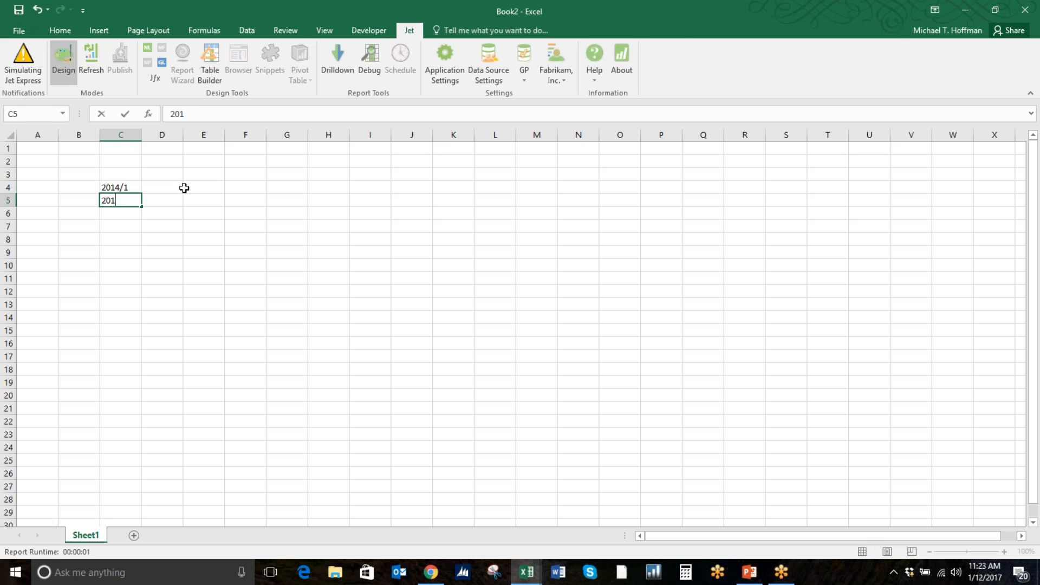
type("4/3")
key("Return")
key("Return")
key("Return")
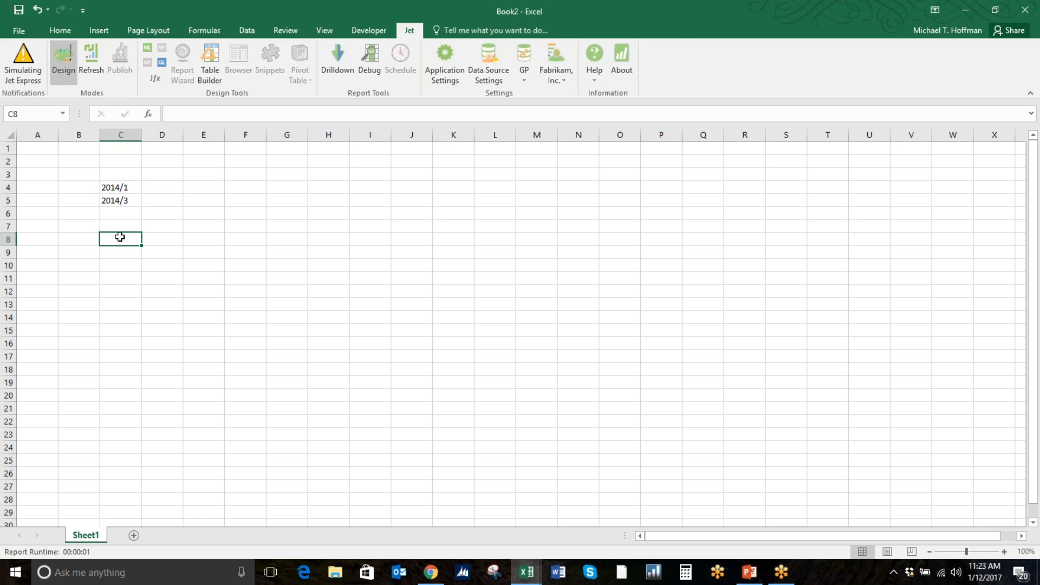
Insert a GL function in cell C9 with Where set to Sheets and What set to Segment1
left_click(135, 250)
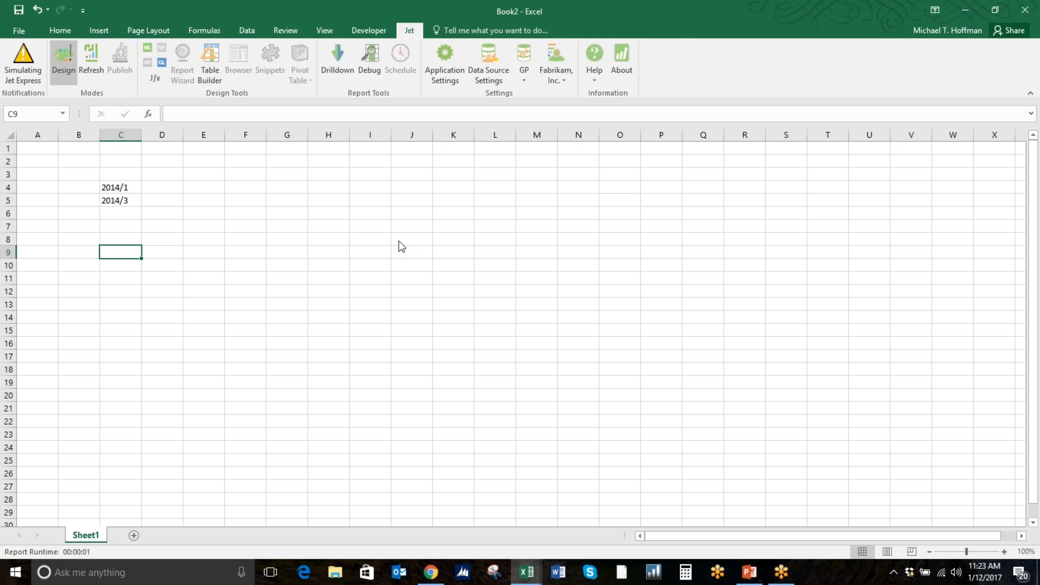
key("ctrl+shift+j")
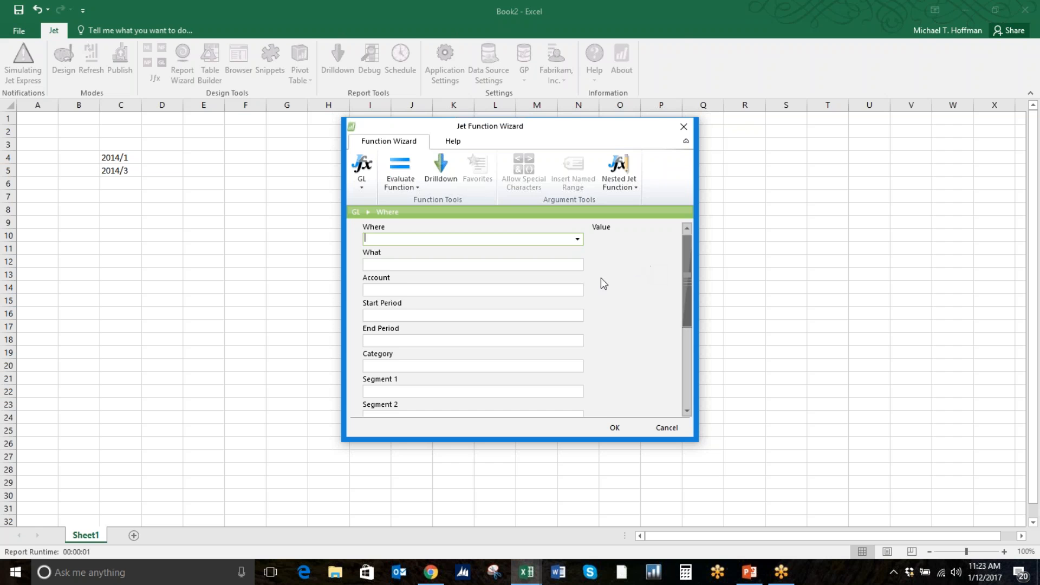
left_click(577, 239)
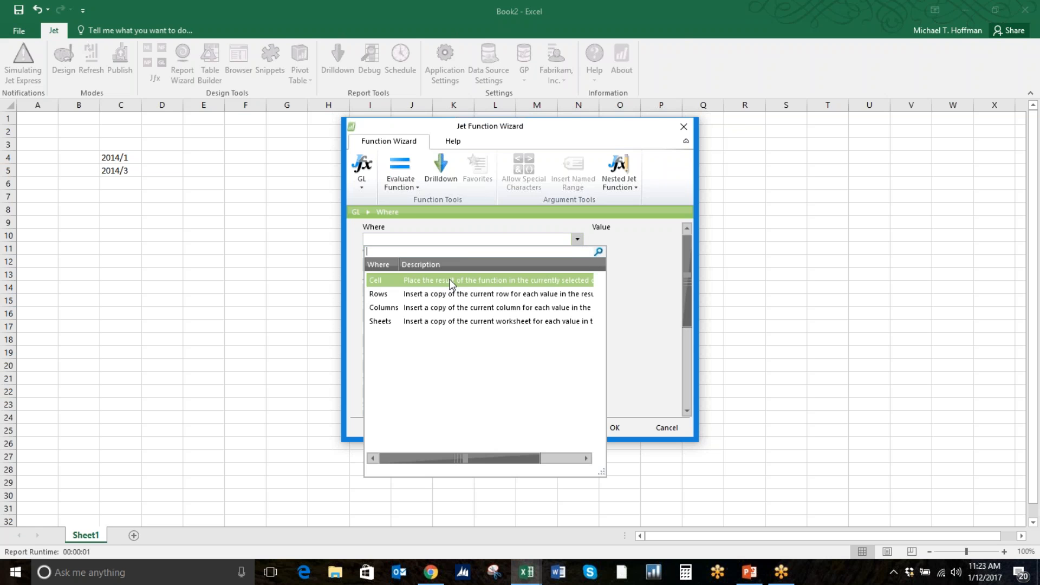
left_click(452, 322)
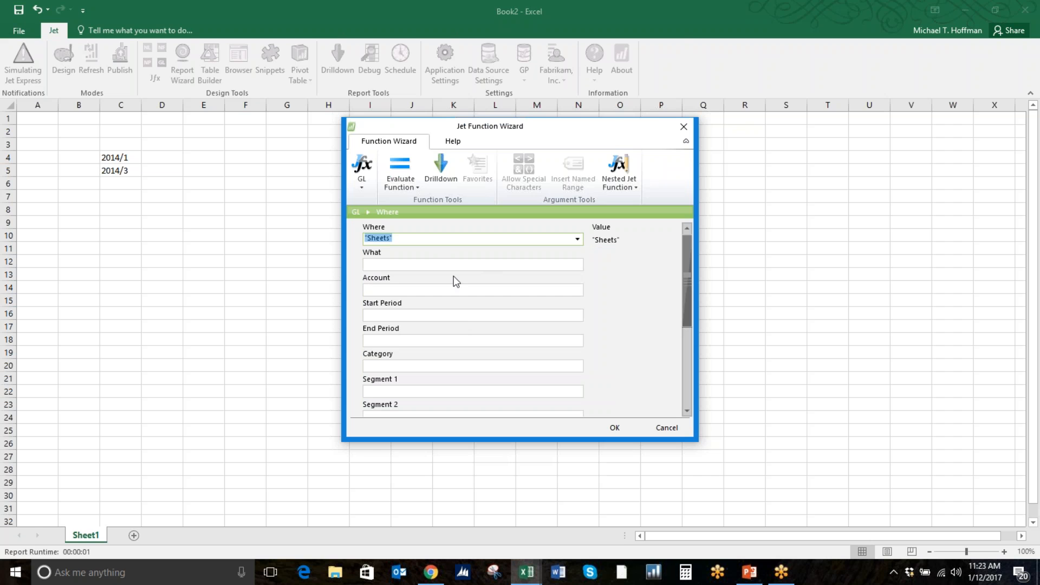
key("Tab")
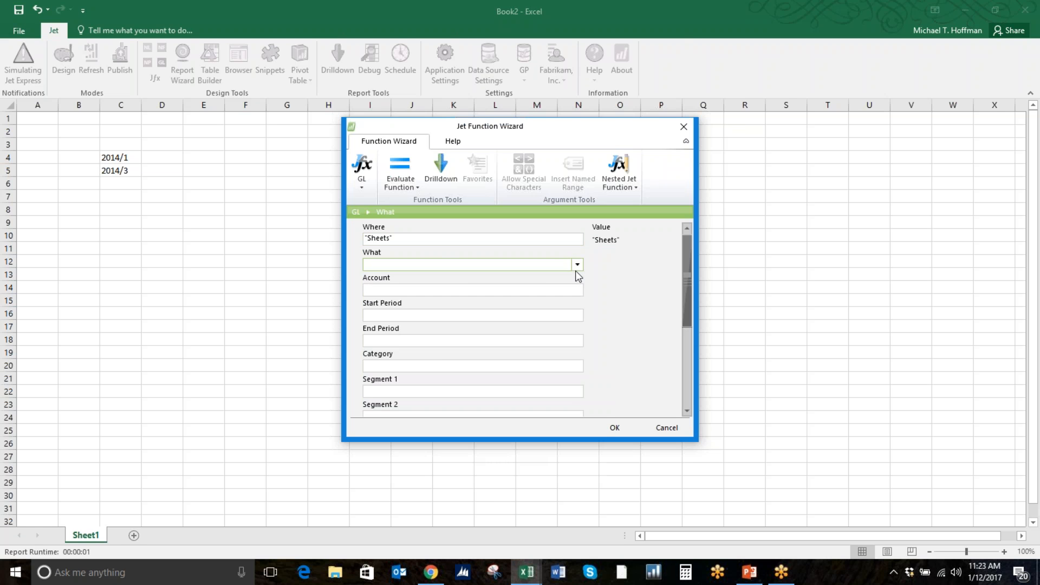
left_click(575, 268)
left_click(516, 334)
left_click(615, 427)
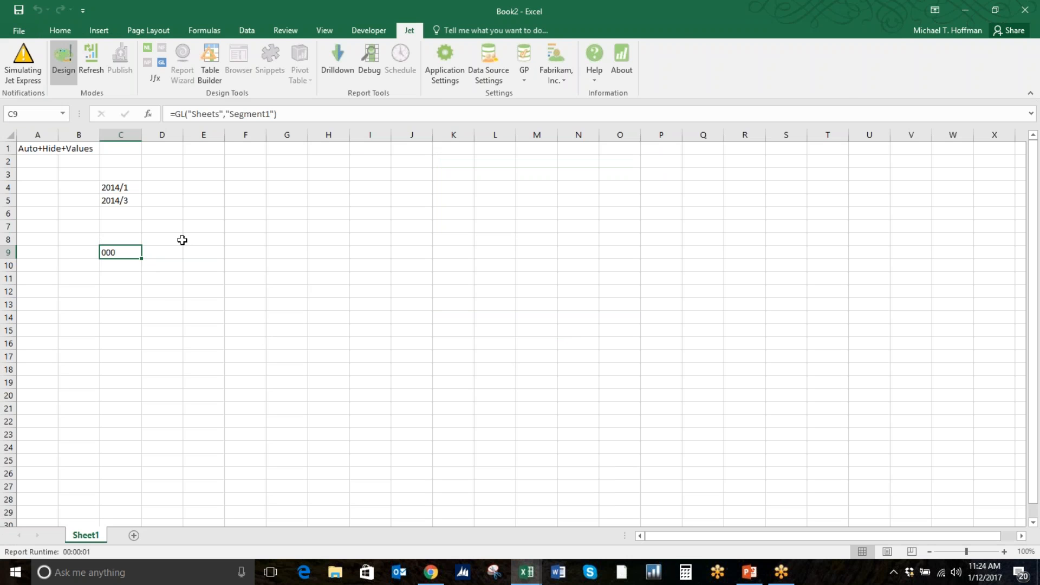
Enter the column headings Account Number, Name, Balance, Budget and Variance in cells C12 to G12
left_click(119, 291)
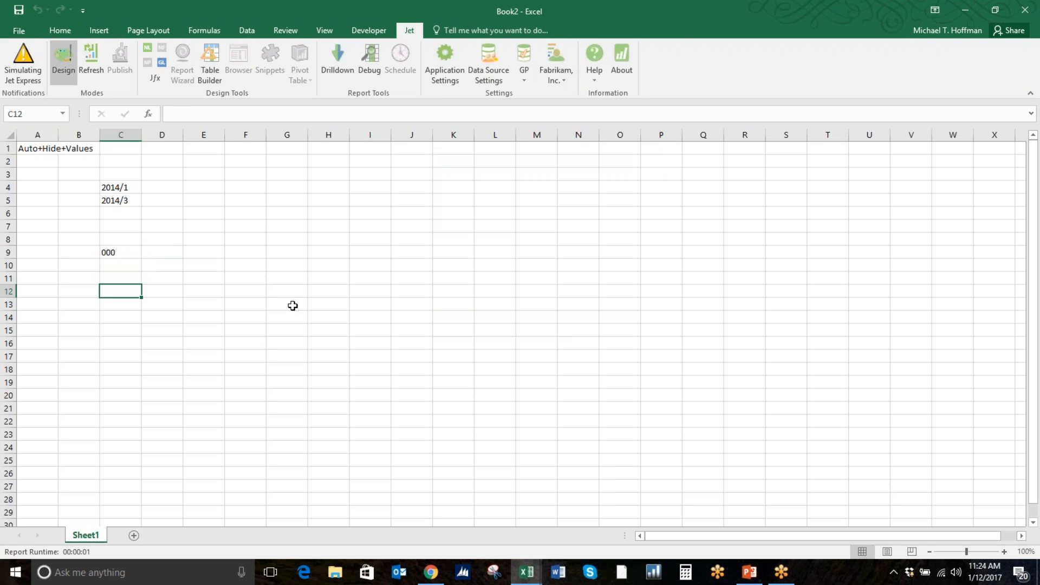
type("Account ")
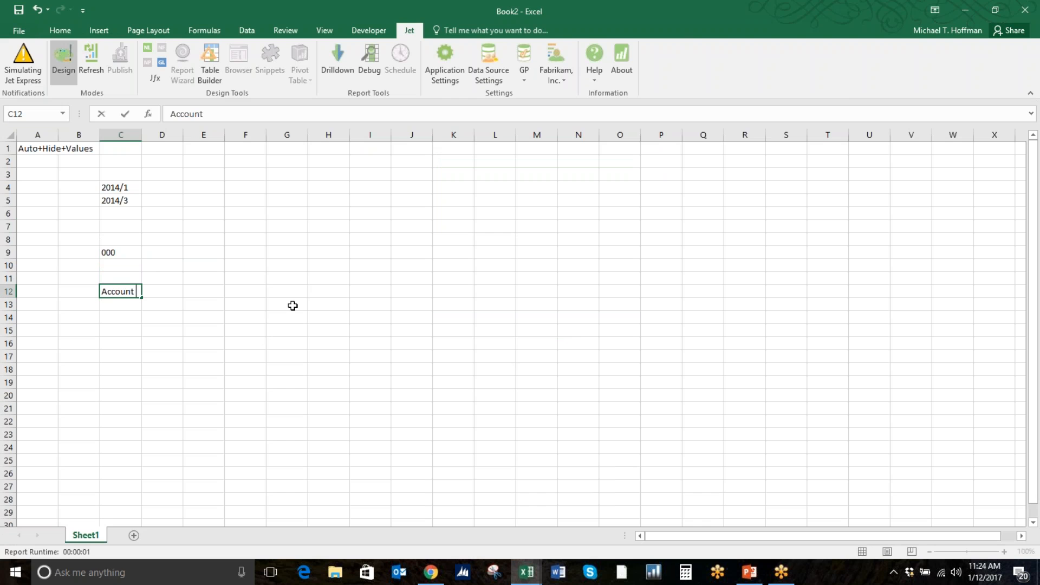
type("Number")
key("Tab")
type("Name")
key("Tab")
type("Balance")
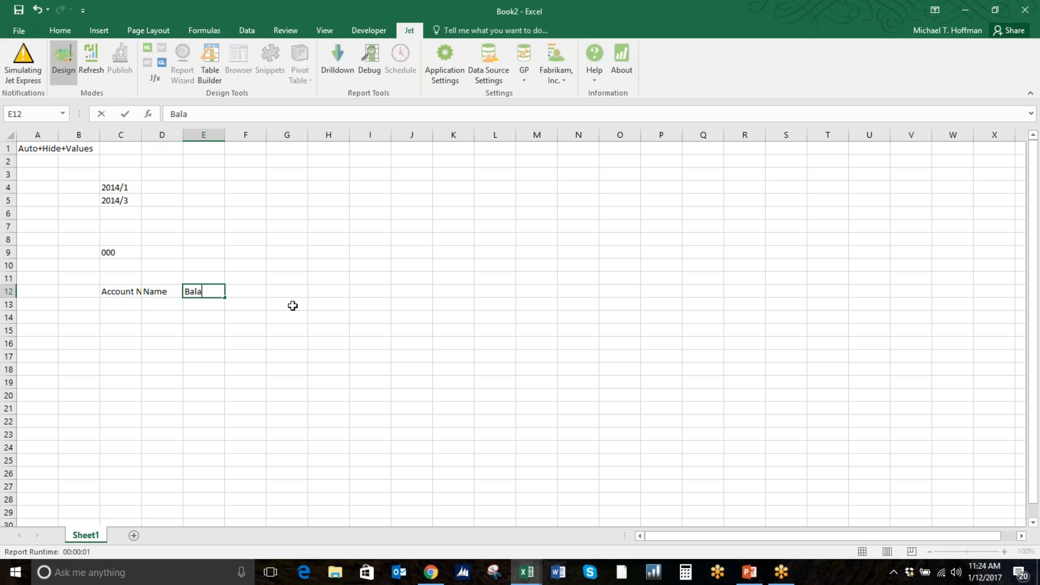
key("Tab")
type("Budget")
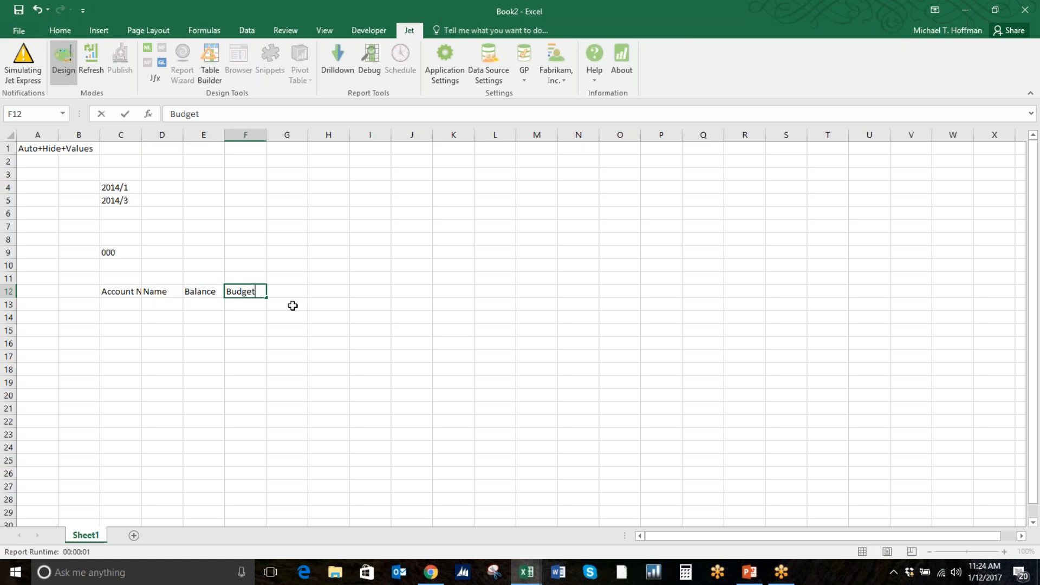
key("Tab")
type("Vari")
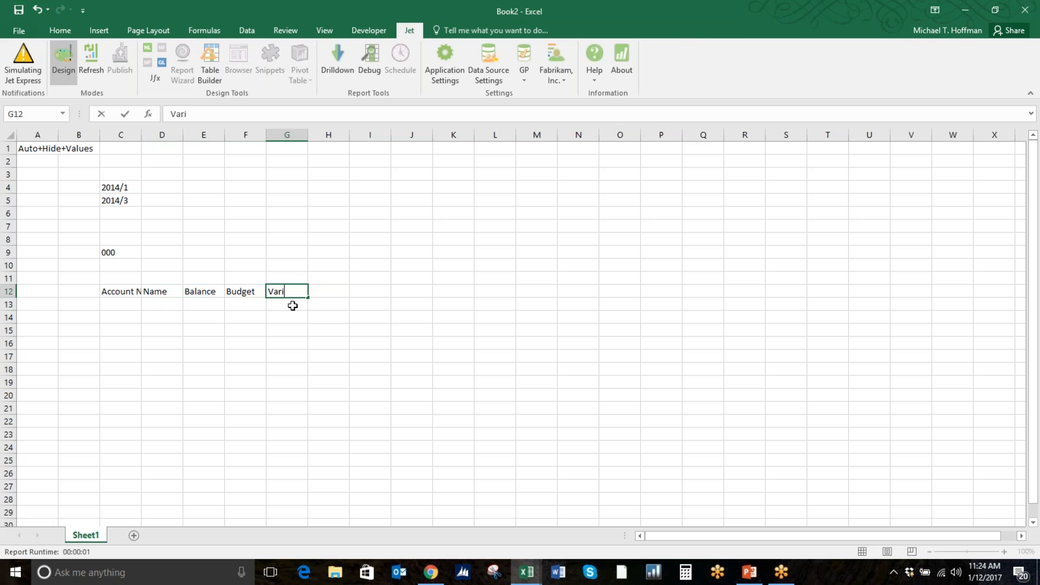
type("ance")
left_click(272, 341)
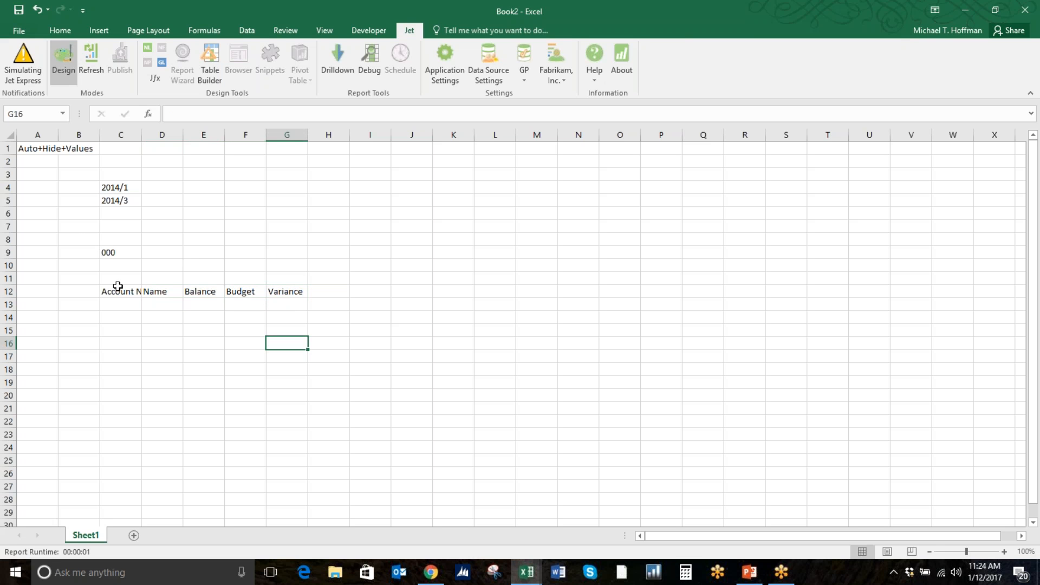
Insert a GL function in cell C13 that returns Accounts as Rows, with Segment 1 filtered by cell C9
left_click(125, 308)
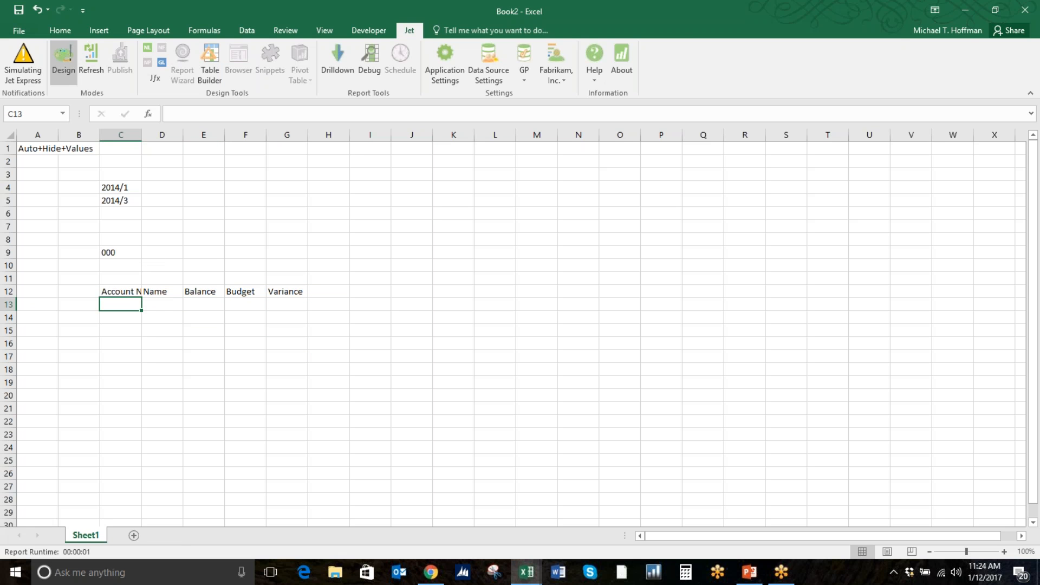
left_click(161, 64)
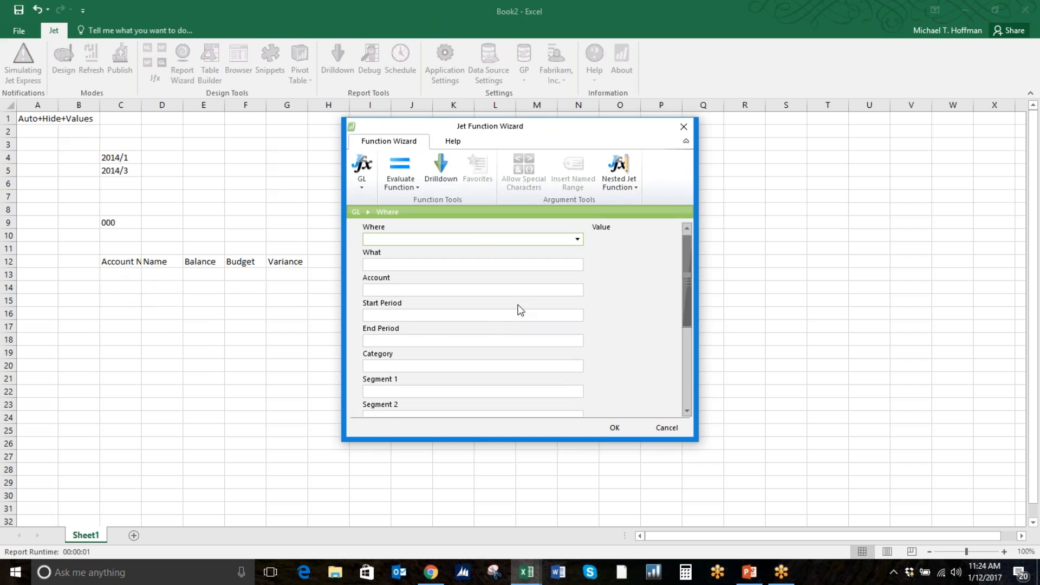
left_click(577, 239)
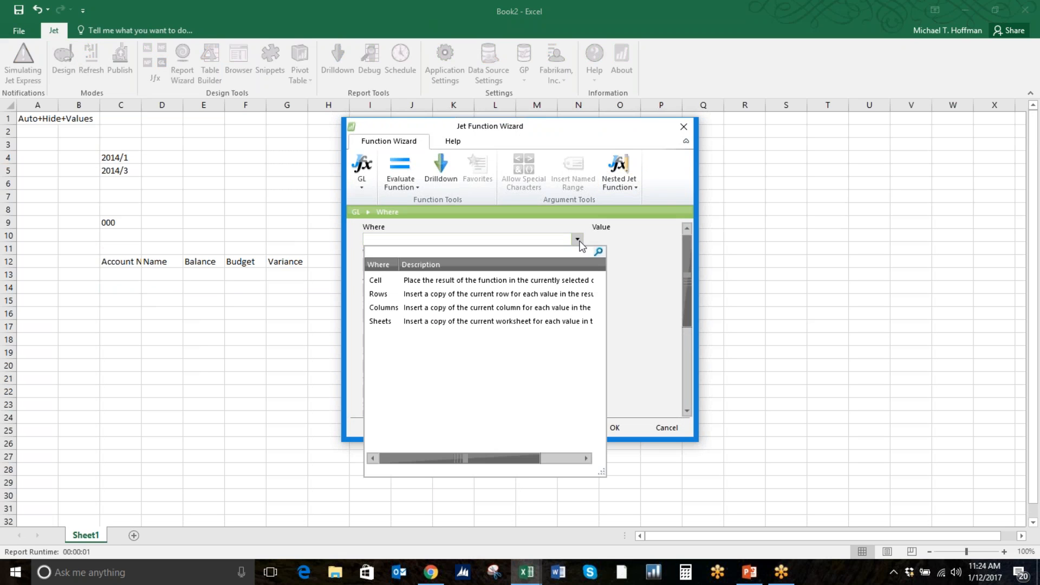
left_click(450, 294)
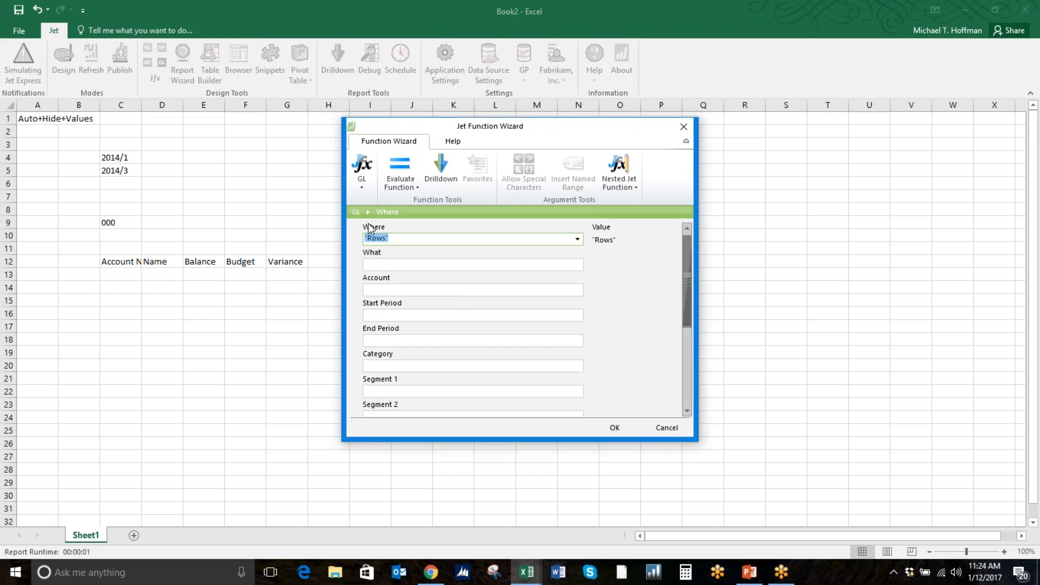
left_click(428, 265)
left_click(578, 264)
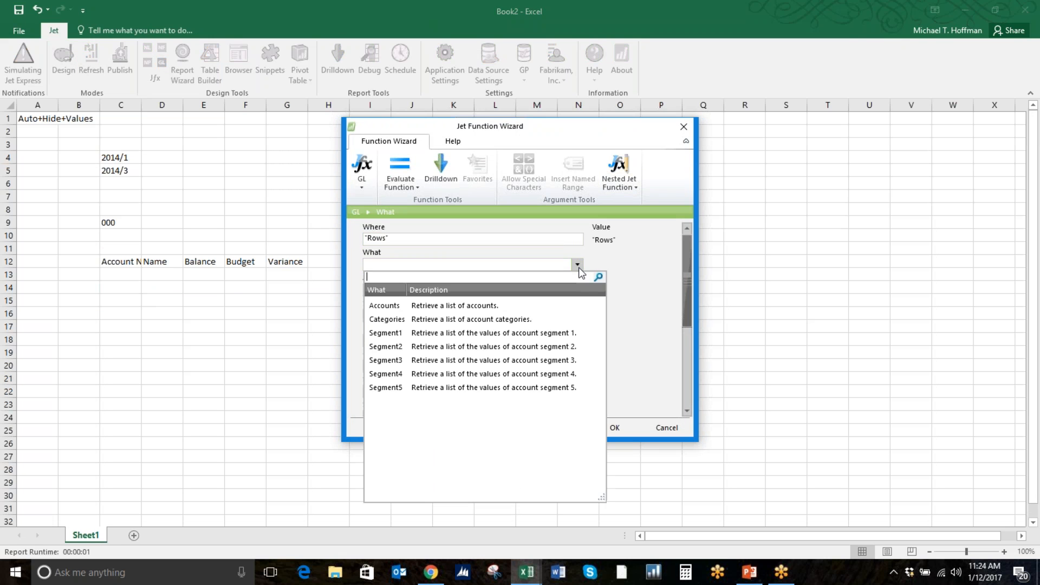
left_click(515, 310)
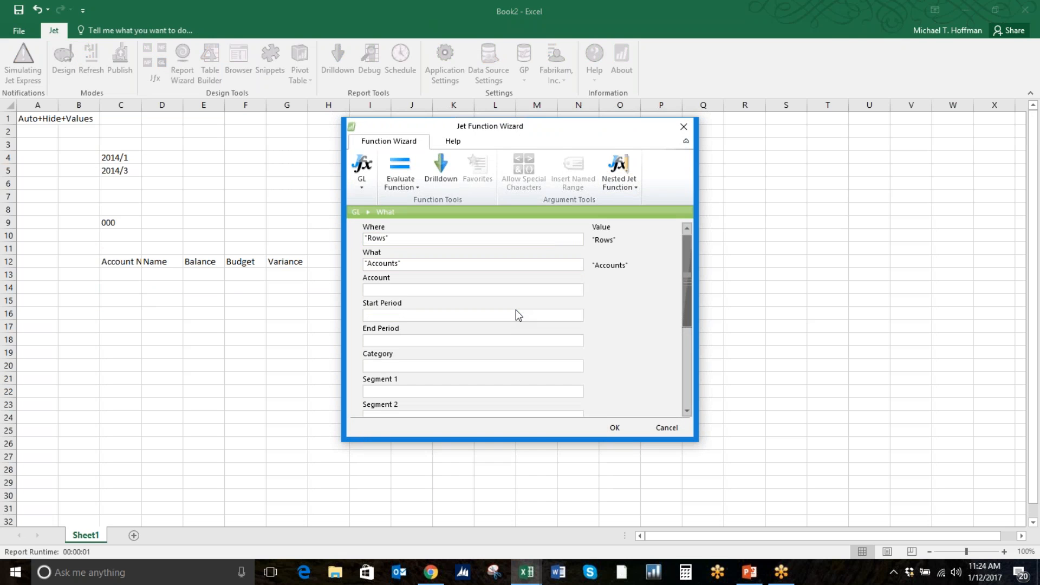
left_click(441, 391)
left_click(127, 223)
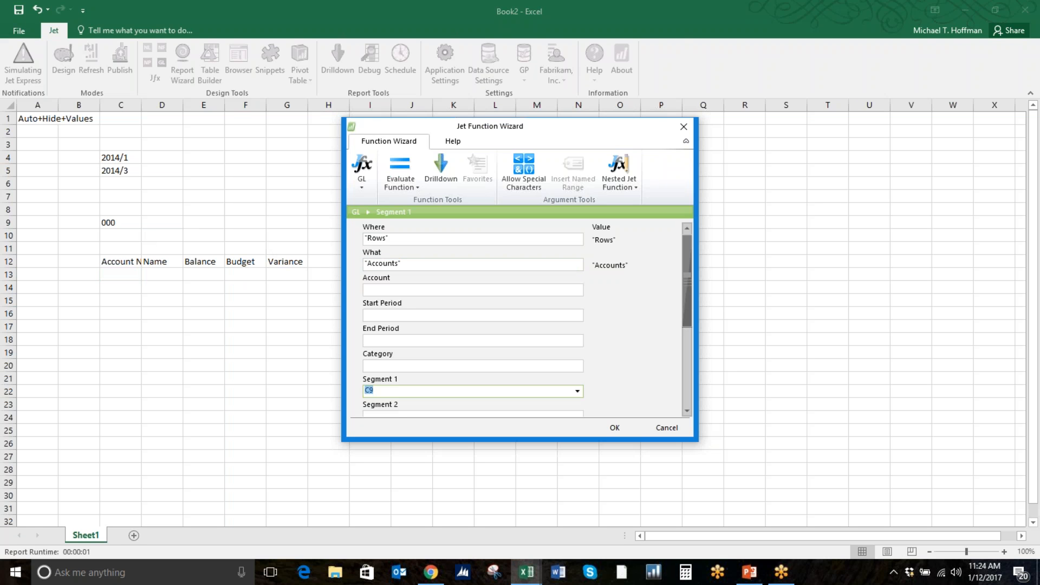
left_click(614, 427)
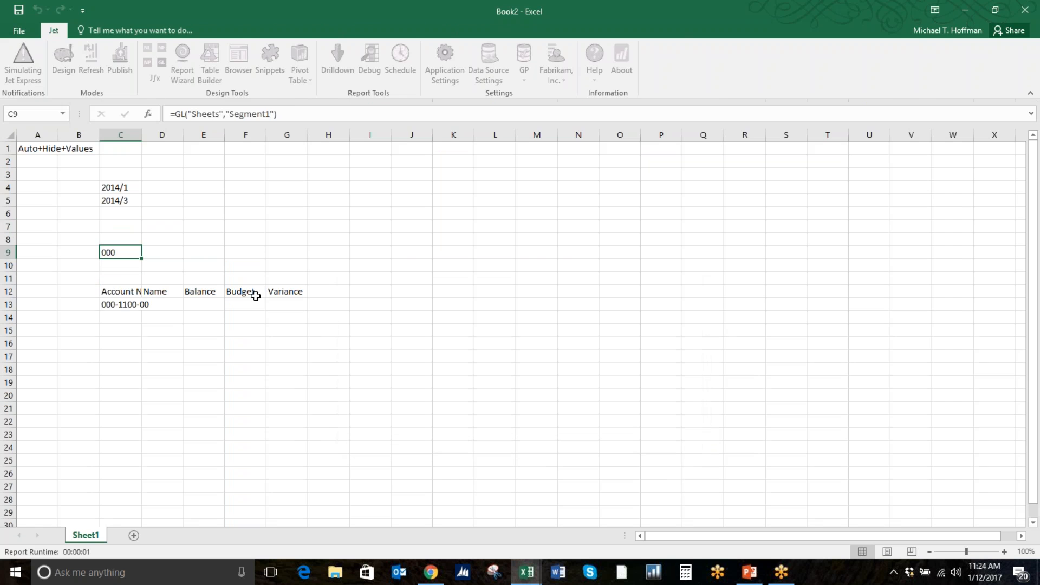
left_click(120, 304)
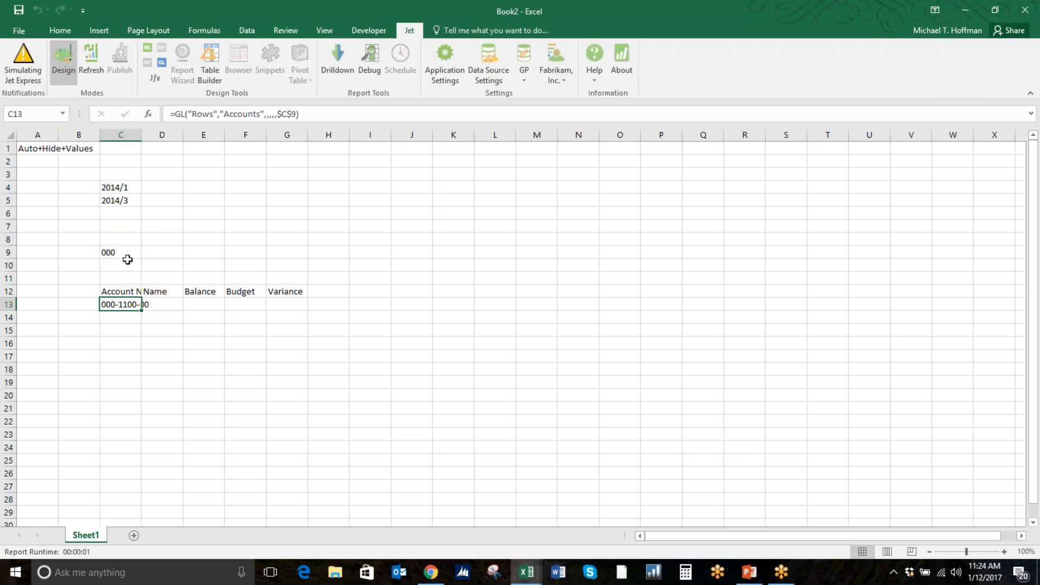
Insert a GL function in cell D13 with What set to AccountName and Account referencing cell C13
left_click(166, 305)
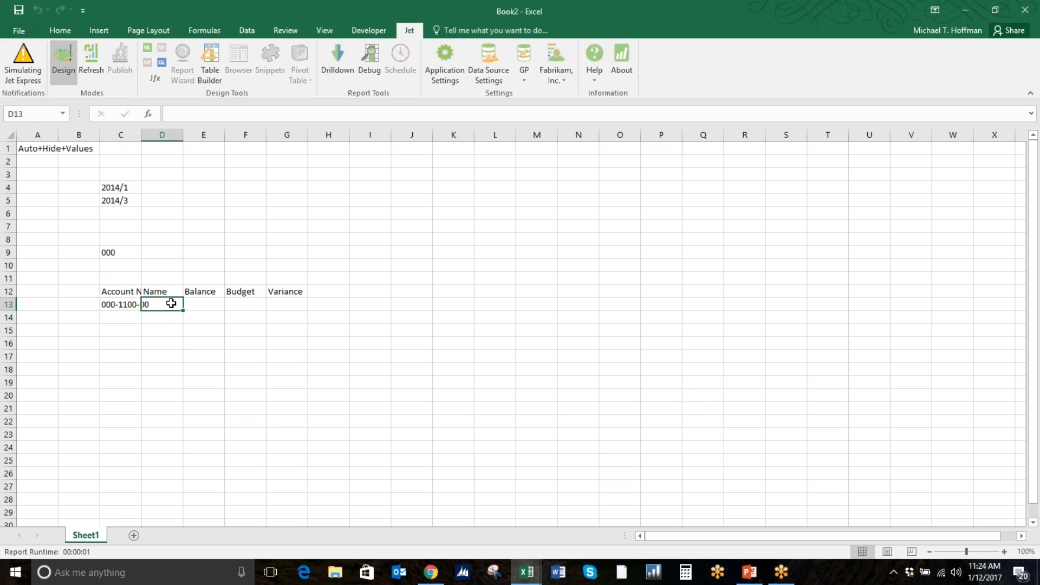
left_click(161, 62)
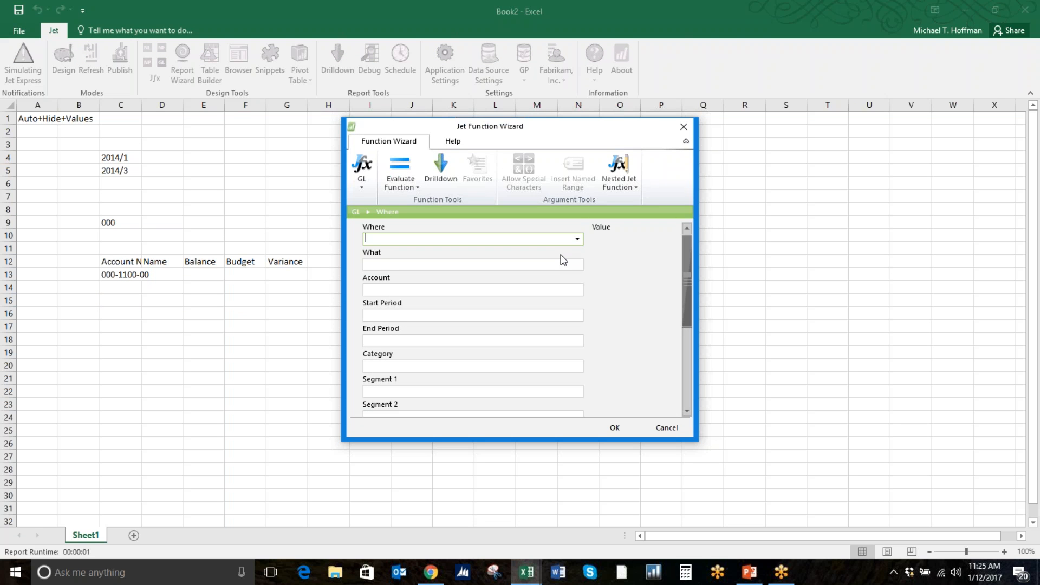
left_click(505, 266)
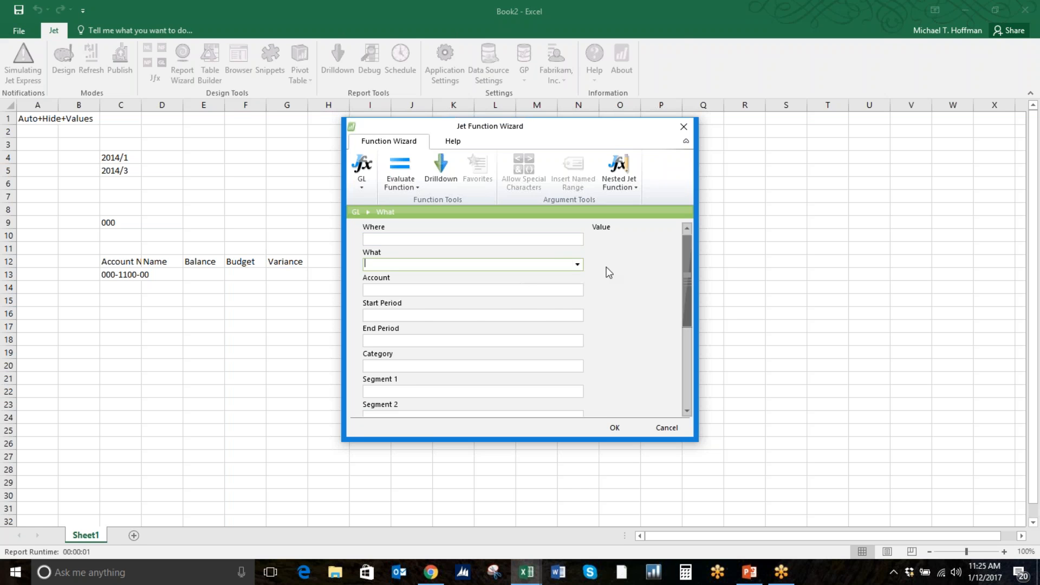
left_click(578, 265)
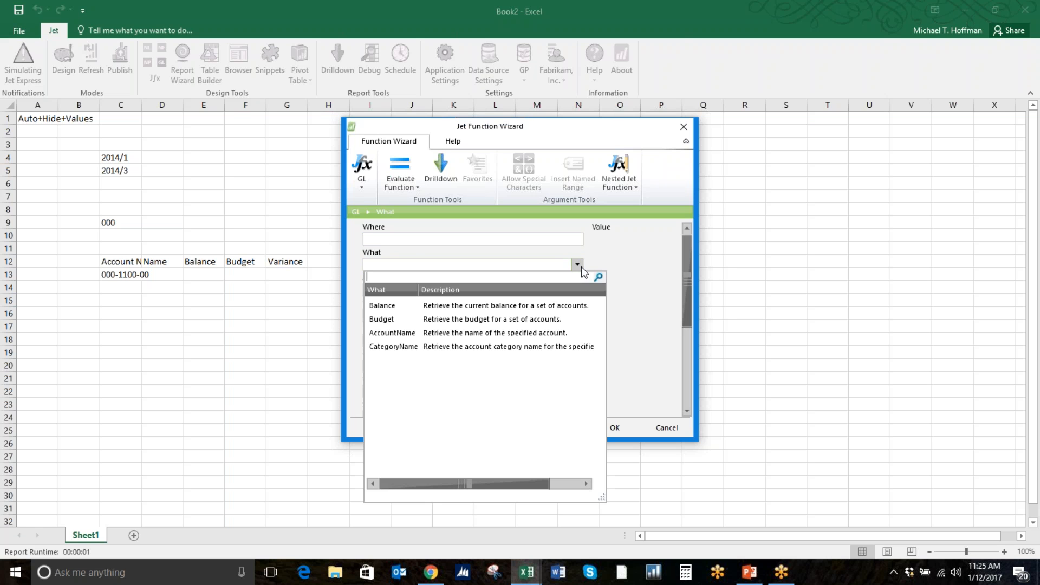
left_click(493, 332)
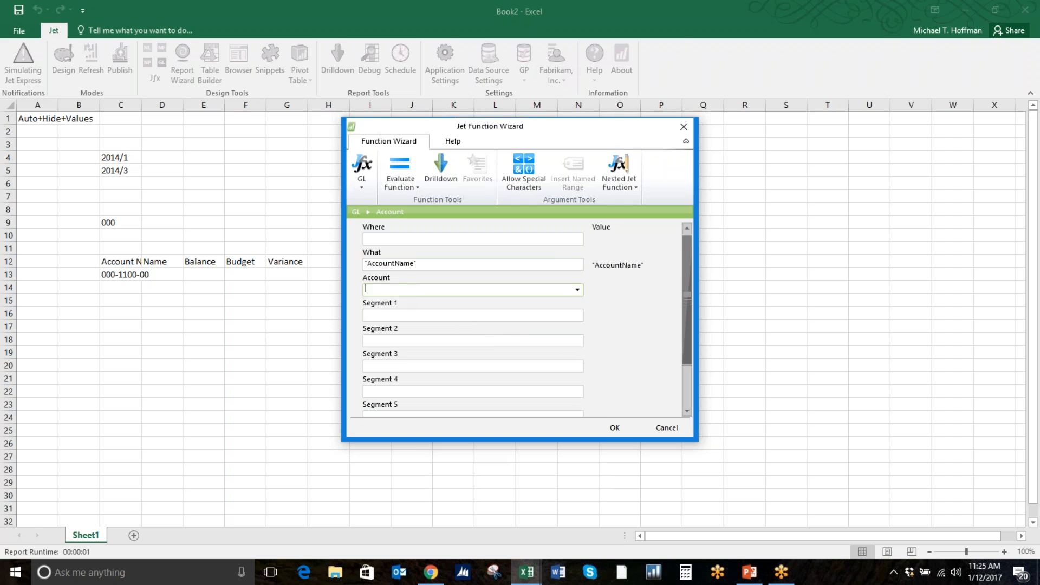
left_click(578, 290)
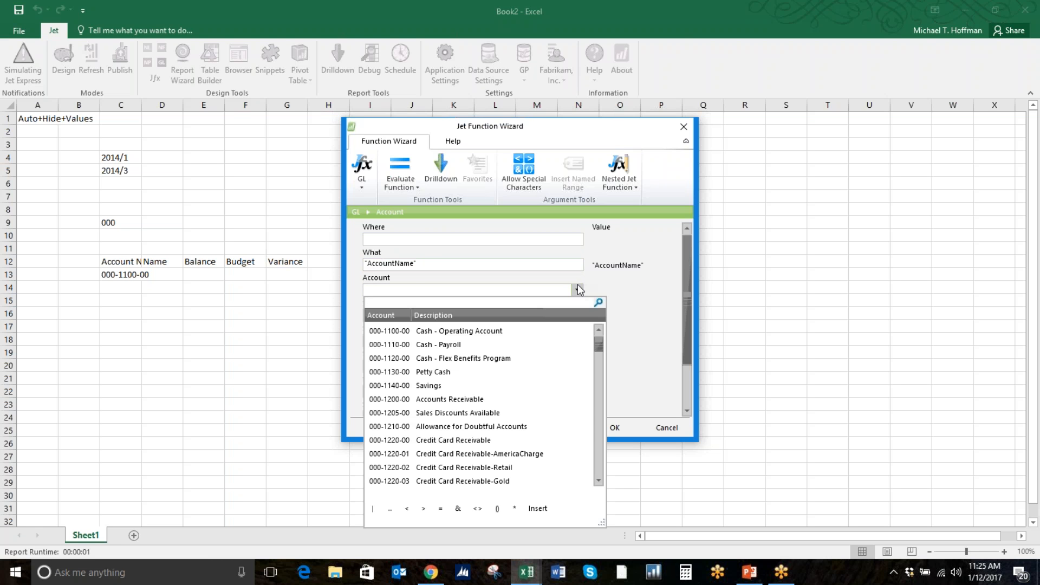
scroll(512, 375, "down", 6)
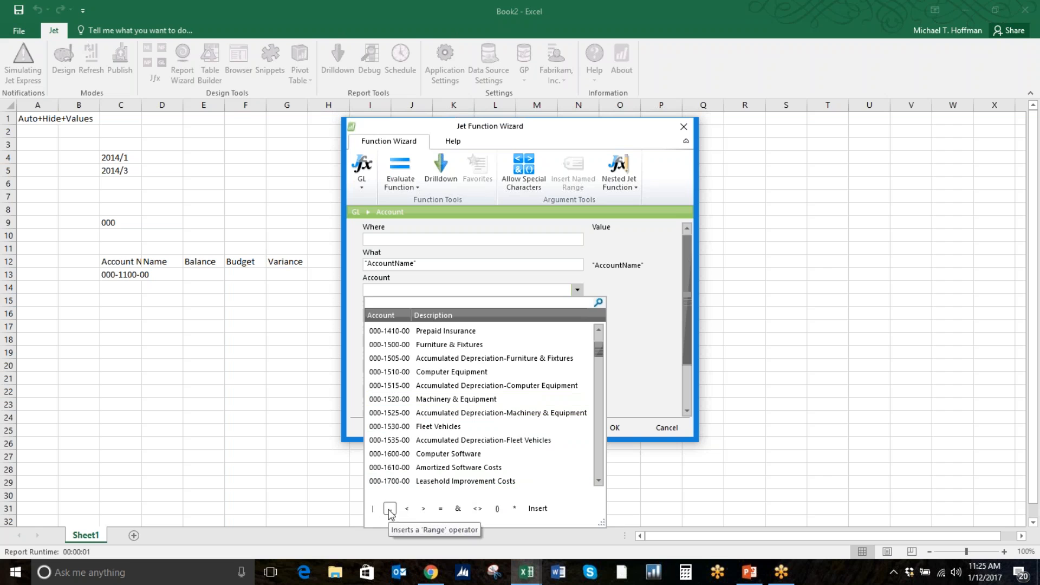
left_click(412, 289)
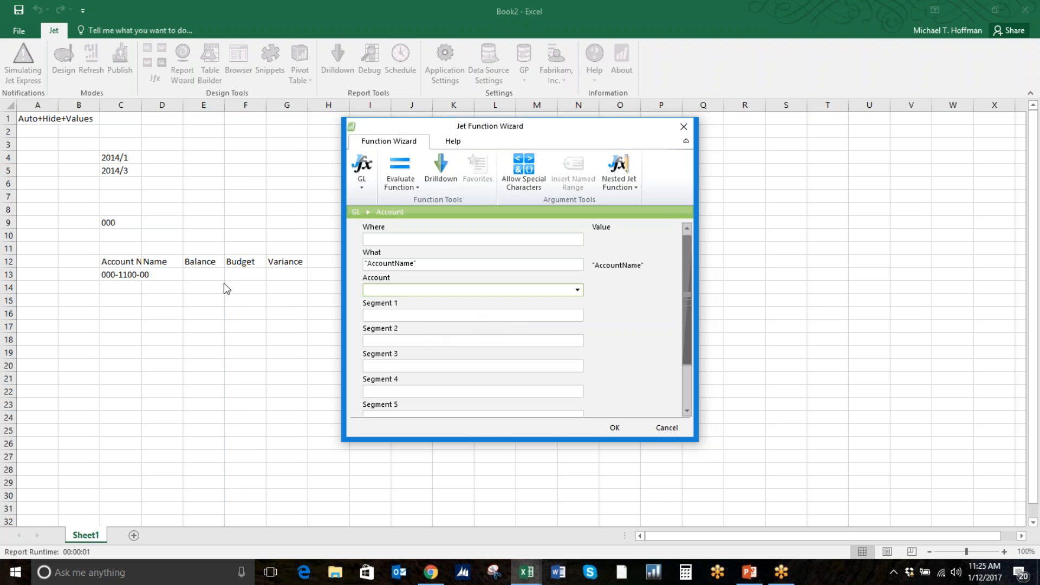
left_click(125, 278)
left_click(614, 427)
left_click(122, 303)
Start a GL function in cell E13 with What set to Balance and Account referencing cell C13
left_click(203, 304)
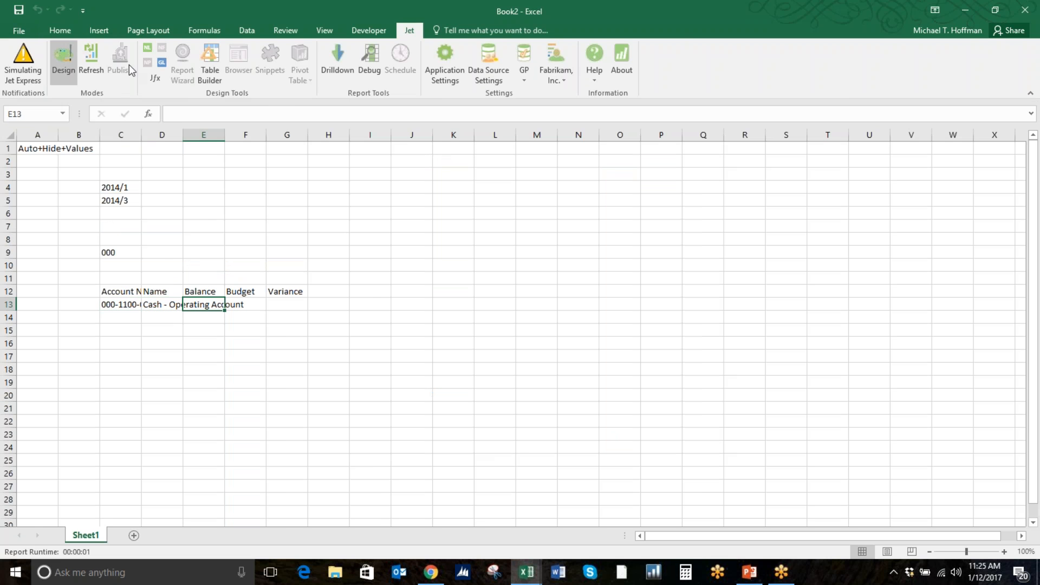
left_click(159, 71)
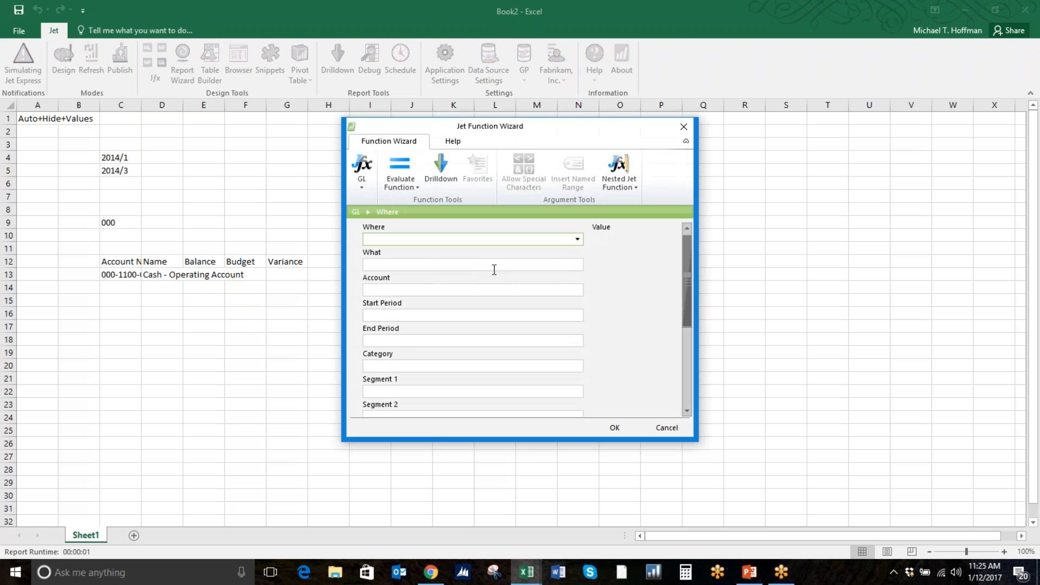
left_click(495, 265)
left_click(577, 264)
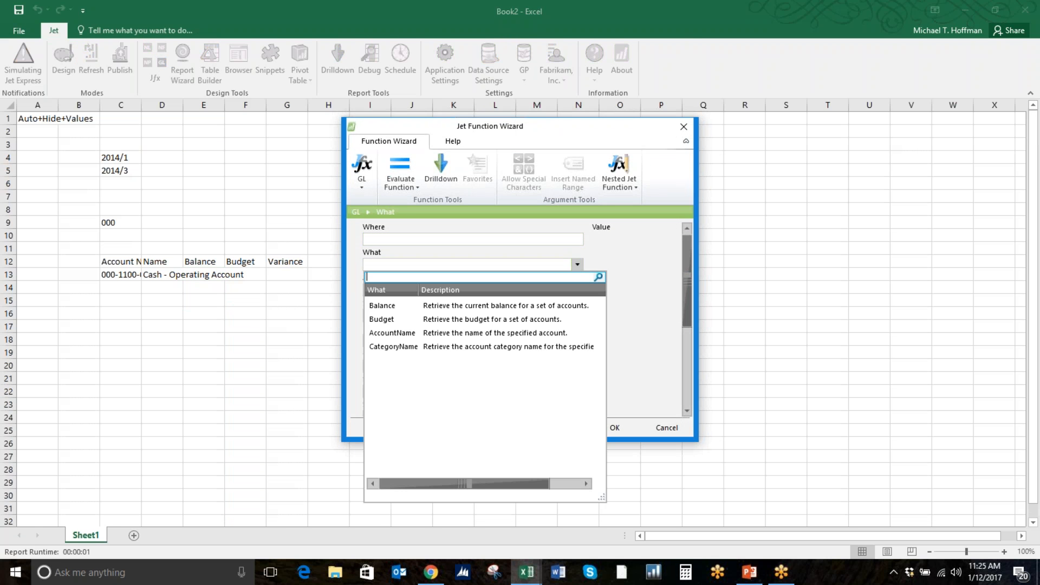
left_click(462, 308)
left_click(413, 290)
left_click(126, 276)
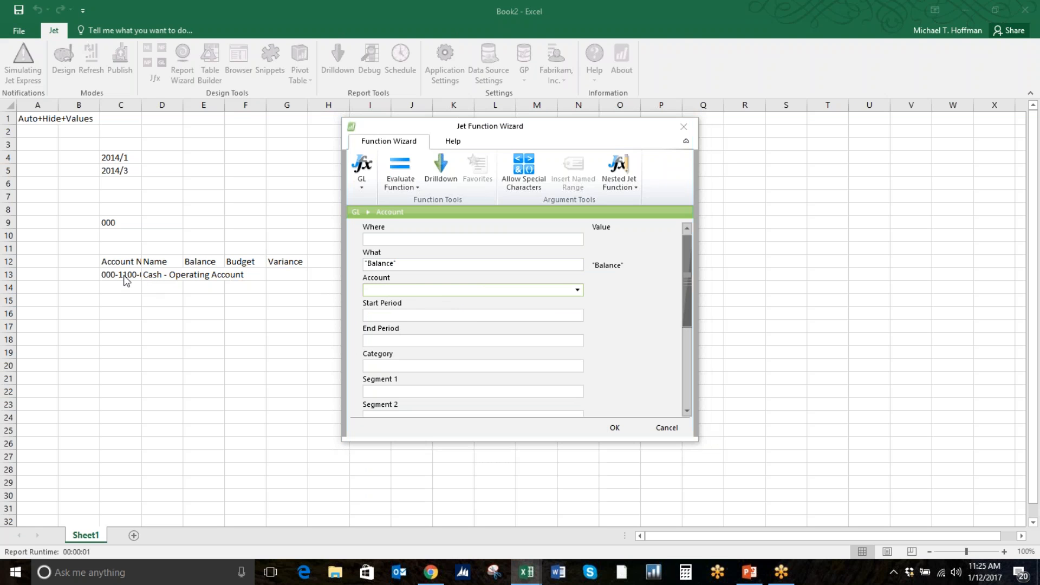
Set the balance function's Start Period to $C$4 and End Period to $C$5, and insert it
left_click(408, 317)
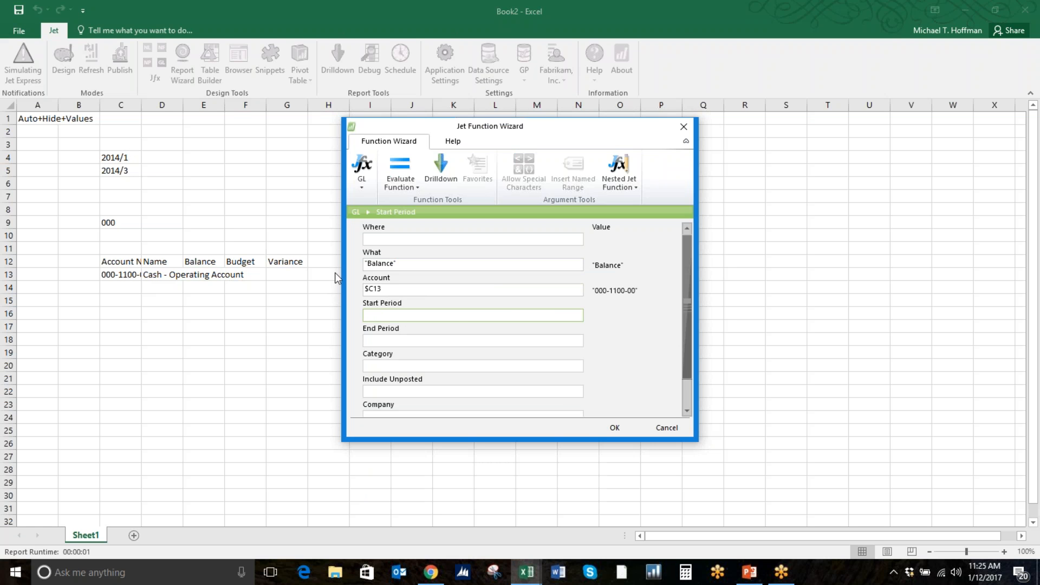
left_click(402, 342)
left_click(430, 315)
left_click(455, 142)
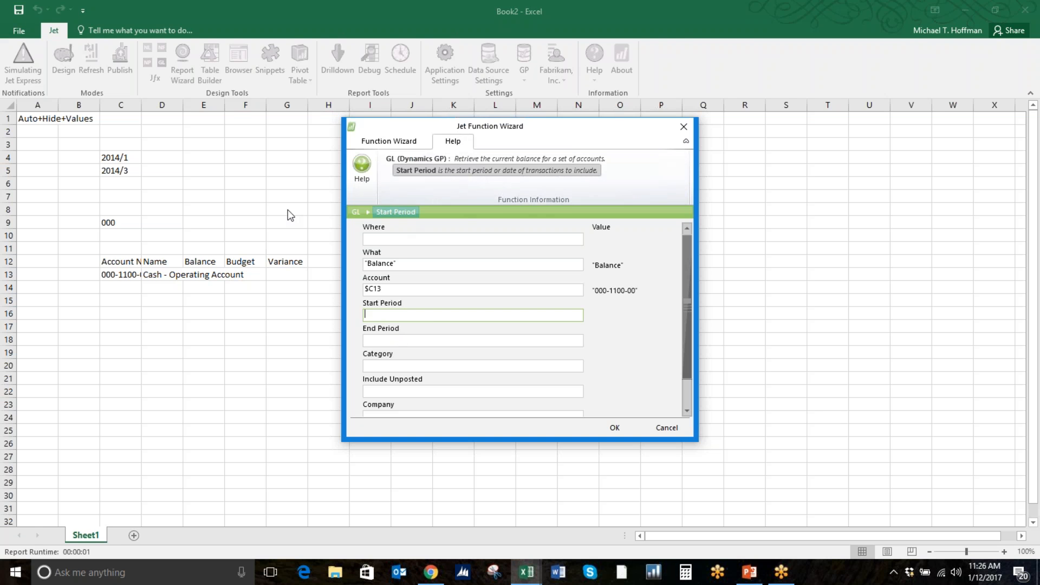
left_click(123, 157)
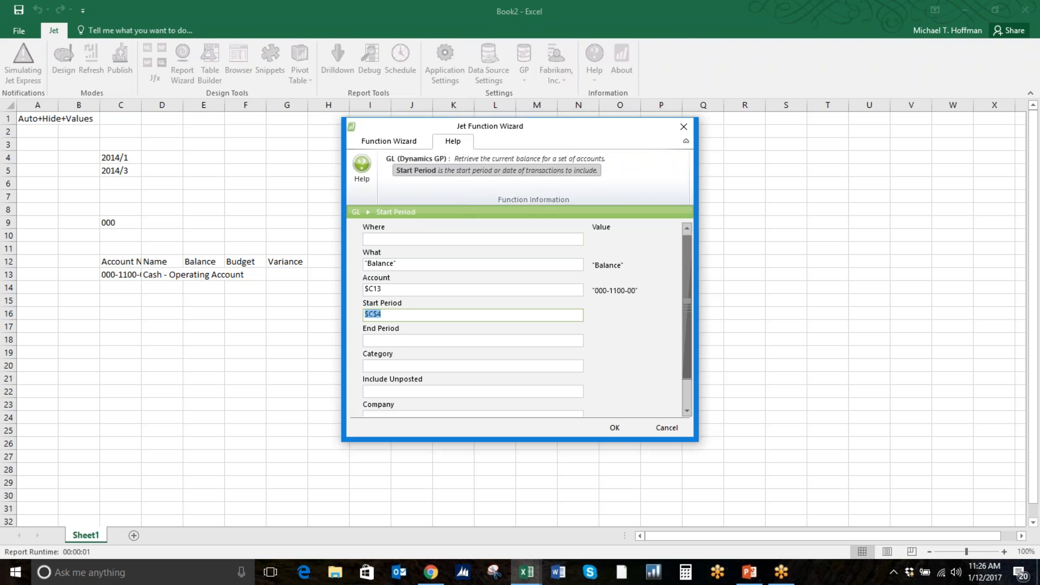
left_click(451, 340)
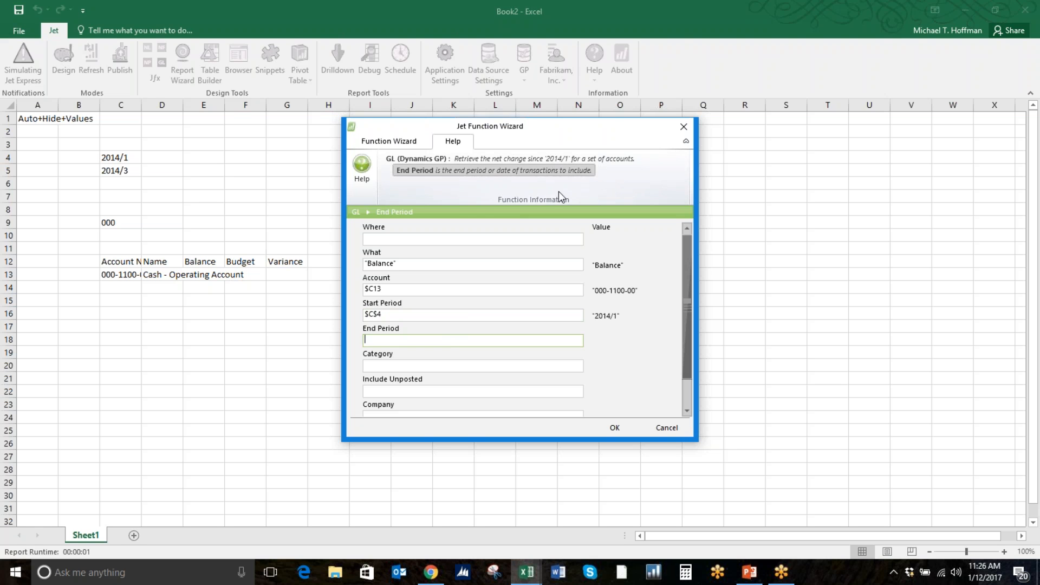
left_click(123, 171)
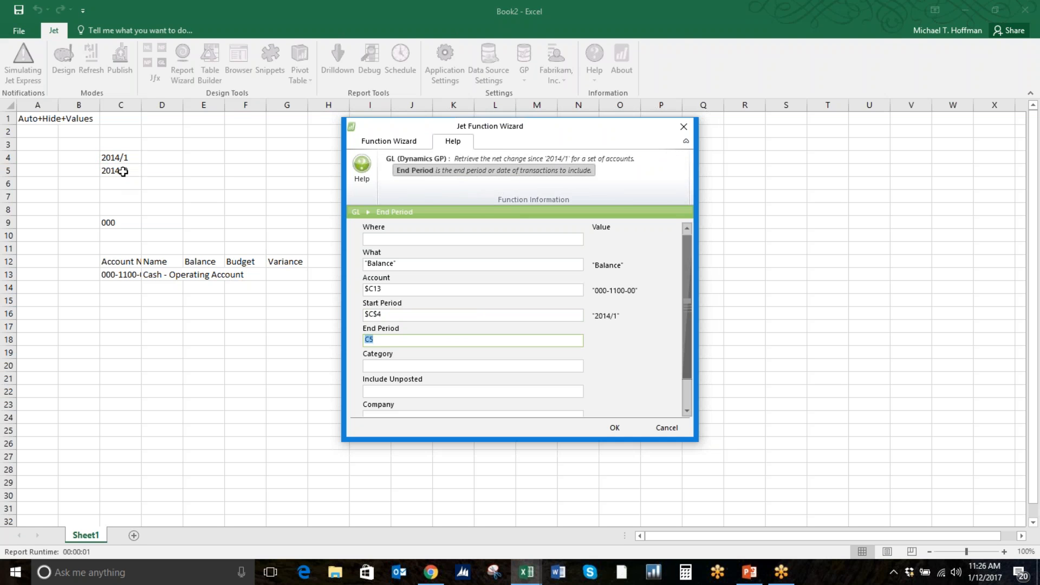
left_click(454, 366)
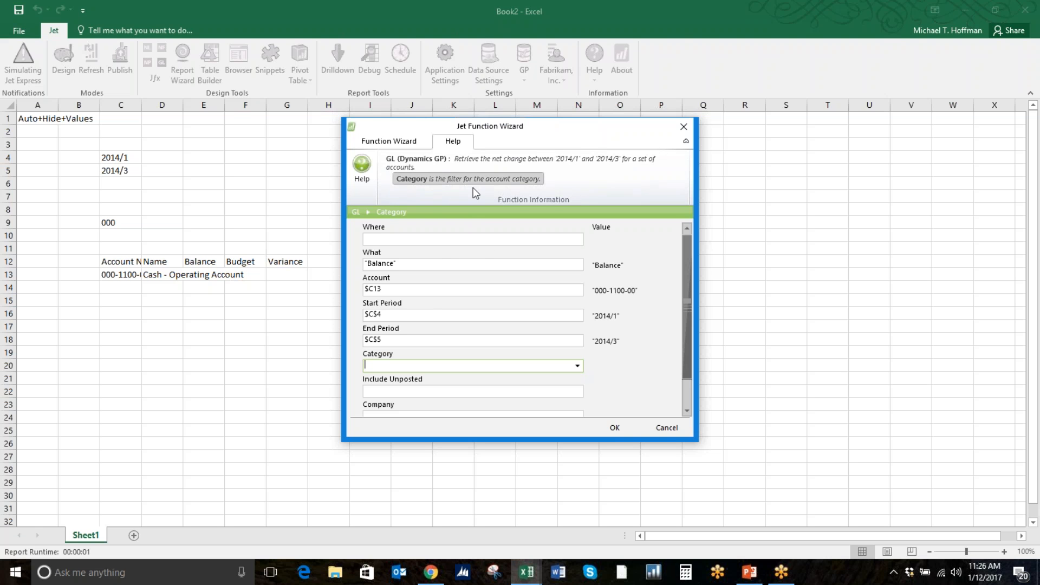
left_click(399, 143)
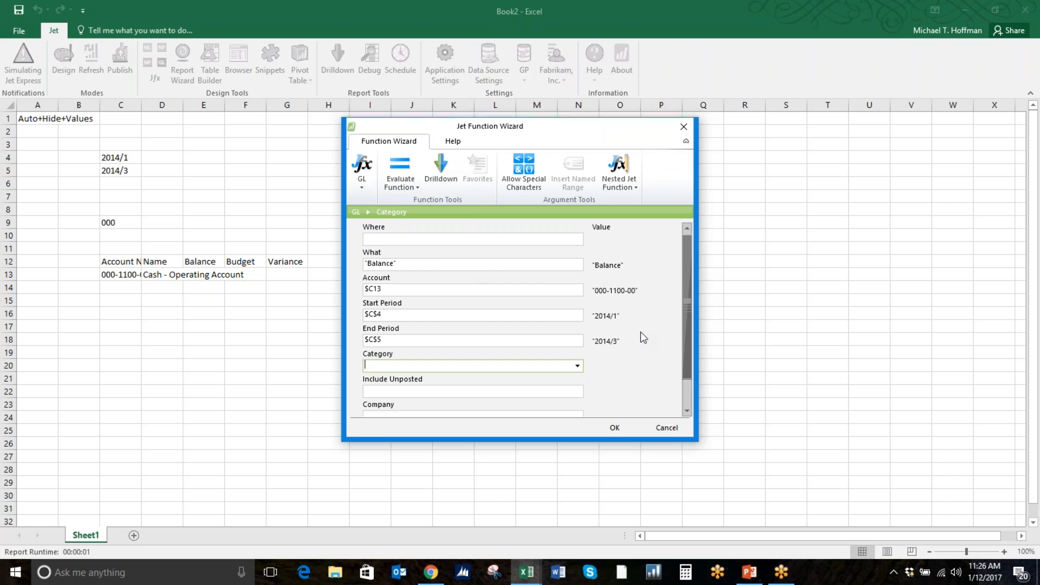
scroll(640, 331, "down", 1)
left_click(615, 427)
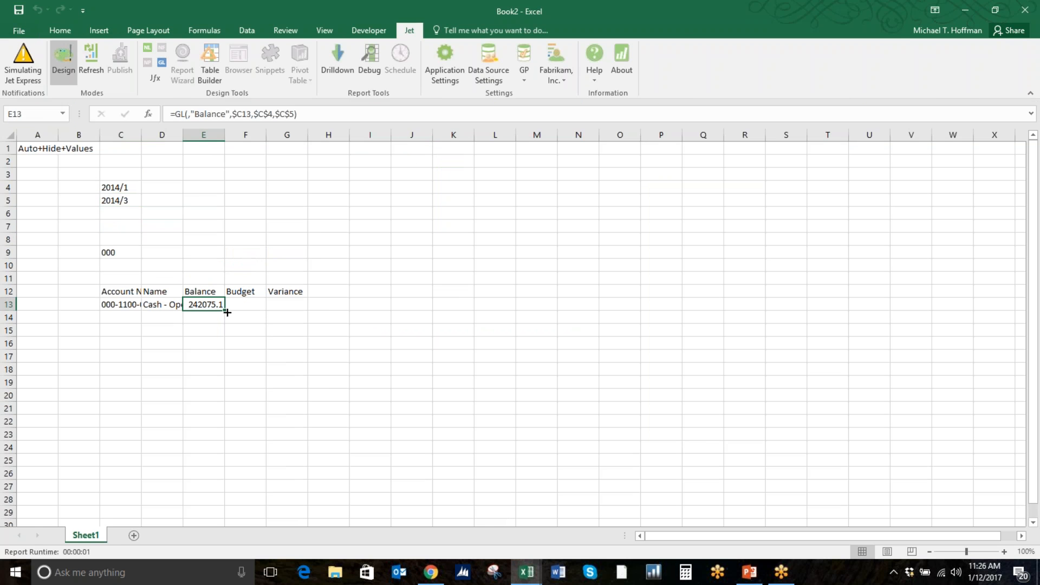
Copy the balance function from E13 to F13 and change the copy's What argument to Budget
left_click_drag(233, 311, 272, 314)
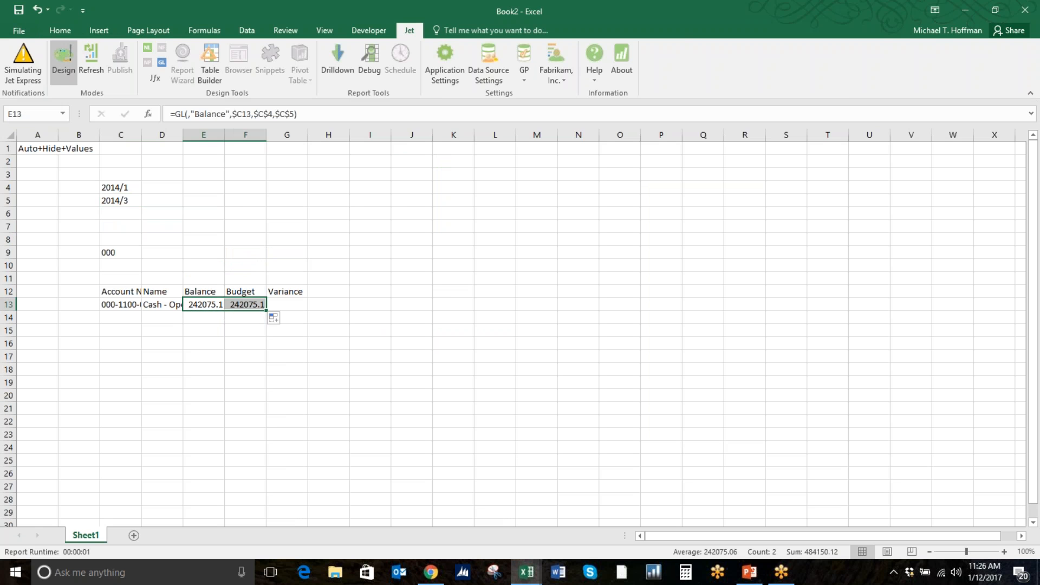
left_click(246, 305)
left_click(161, 64)
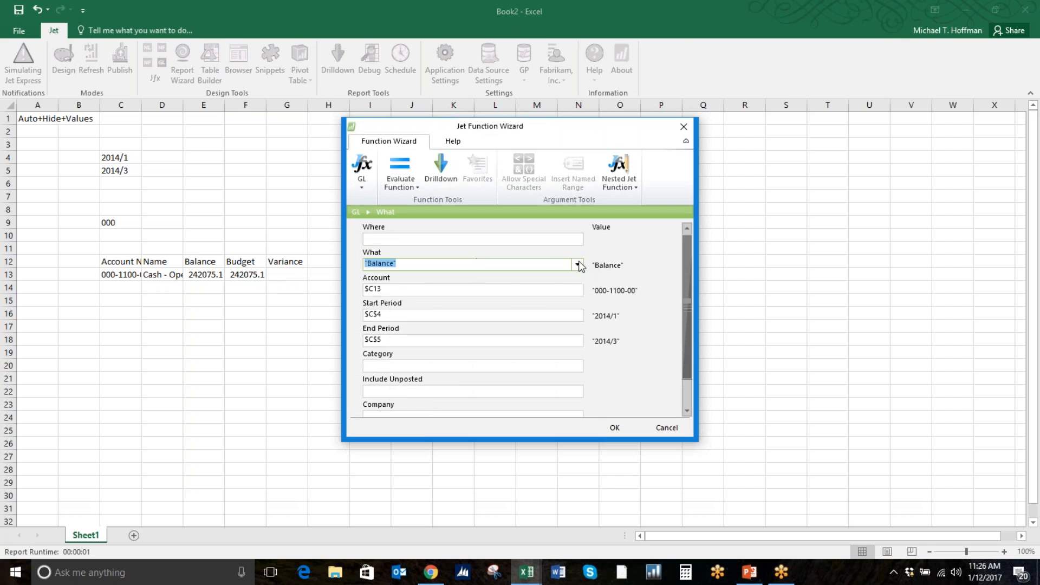
left_click(578, 265)
left_click(516, 319)
scroll(687, 291, "down", 2)
Review the available Company and Budget filter options, leave both arguments blank, and confirm the function in F13
left_click(575, 358)
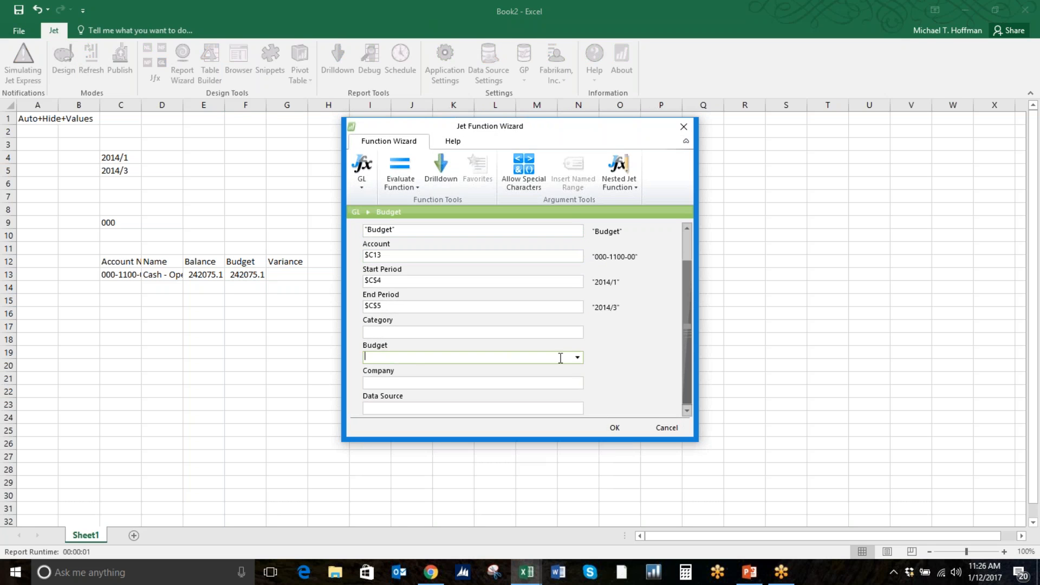
left_click(498, 383)
left_click(577, 383)
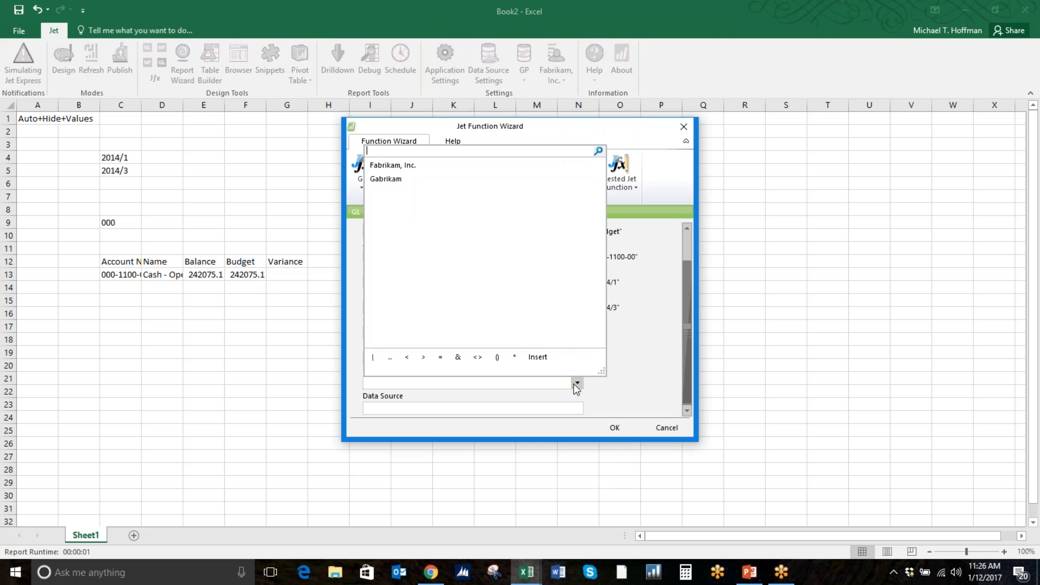
left_click(652, 359)
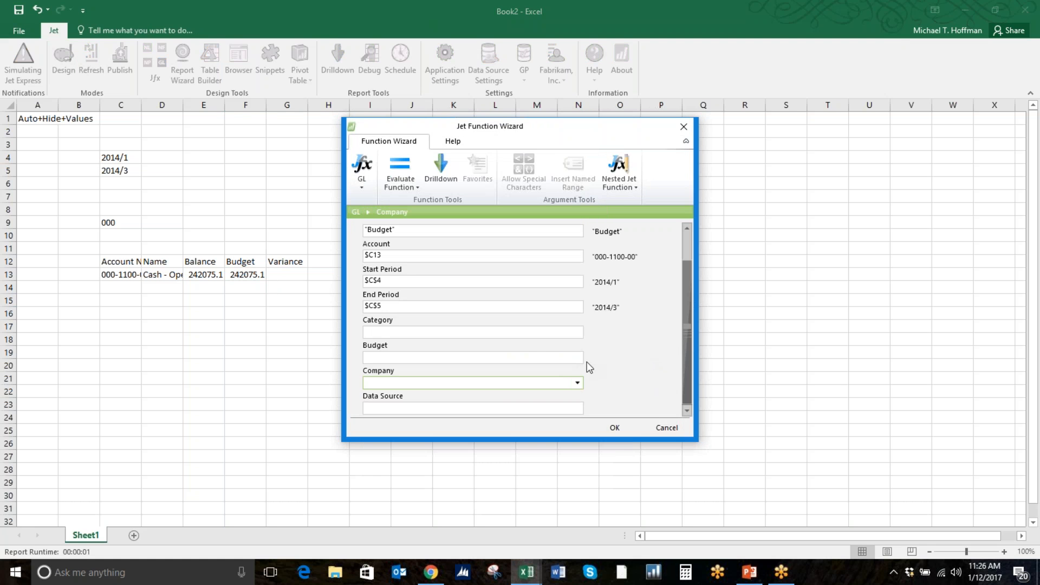
left_click(577, 383)
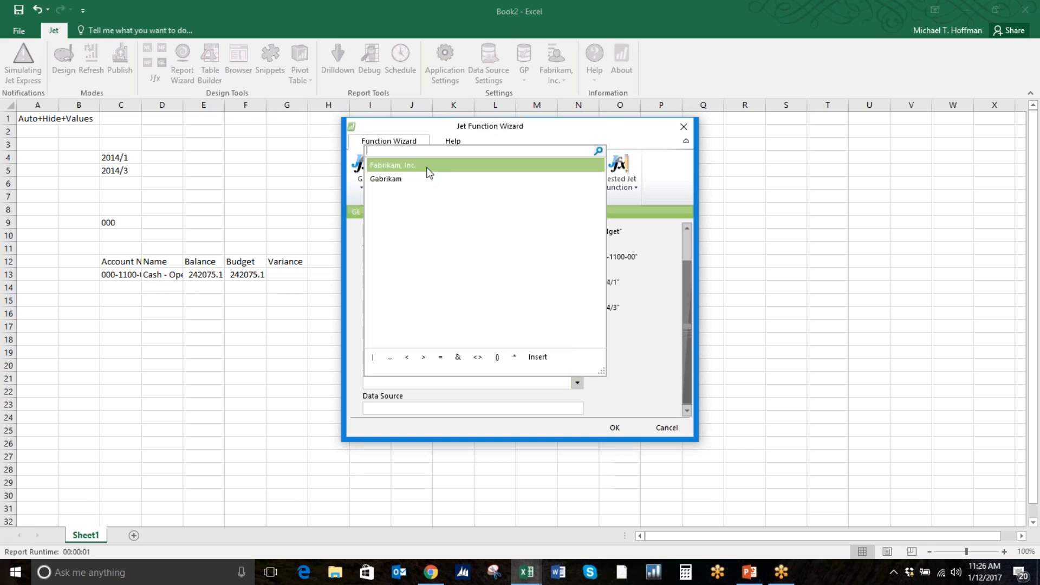
left_click(613, 358)
left_click(583, 358)
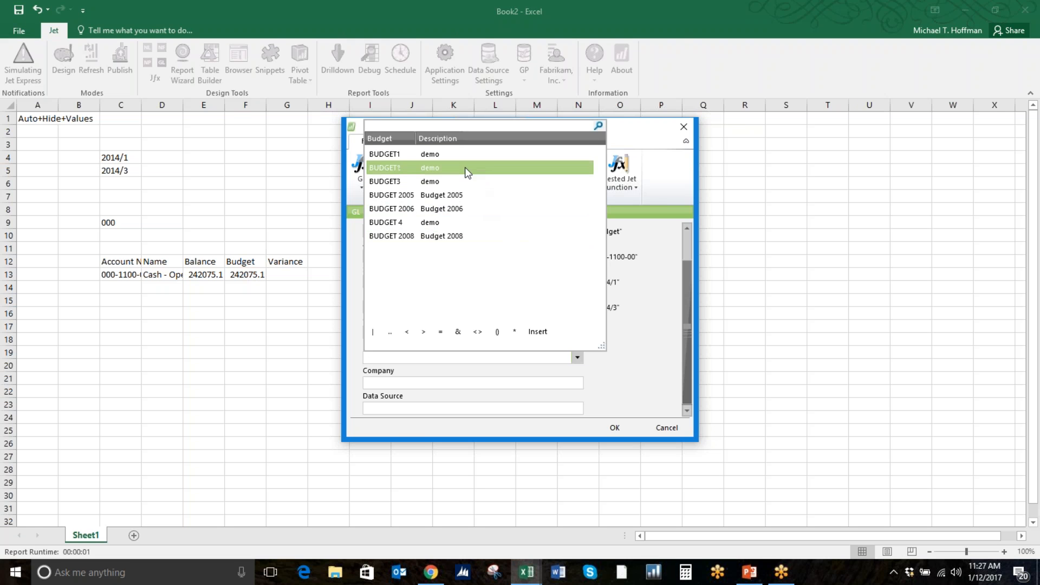
left_click(657, 327)
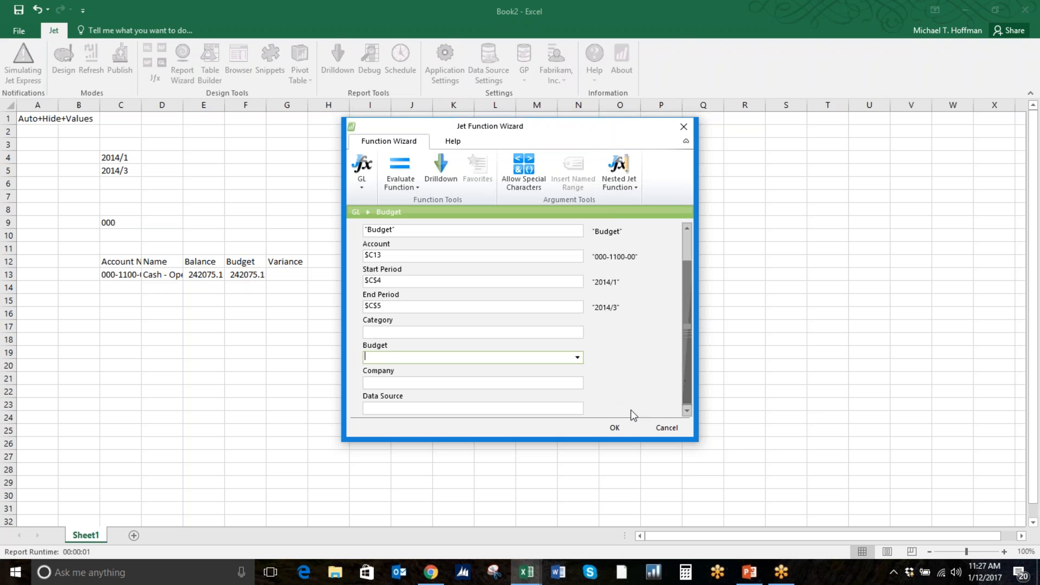
left_click(615, 427)
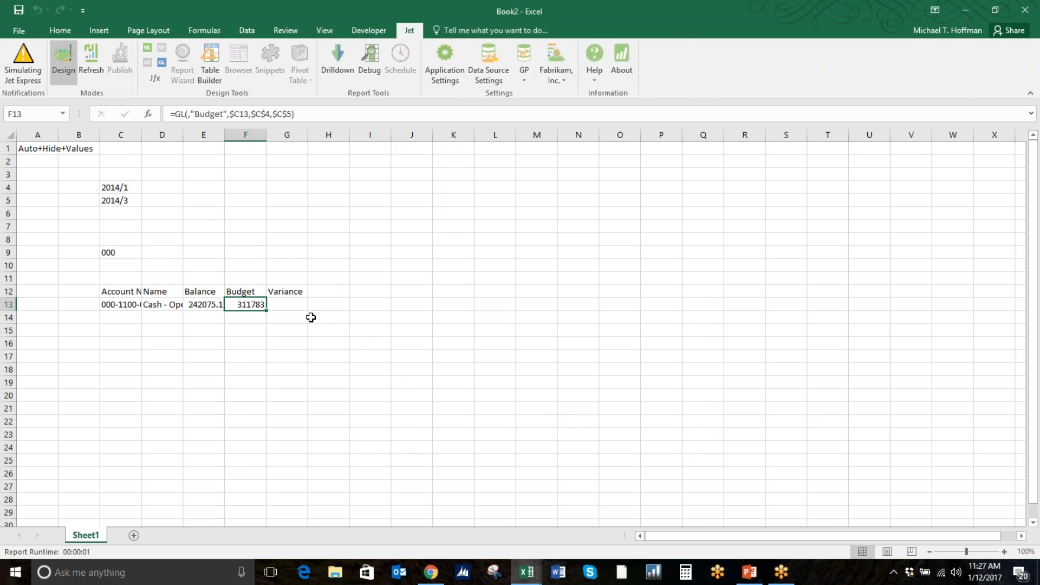
Enter the variance formula =$E13-$F13 in cell G13
left_click(292, 306)
type("=")
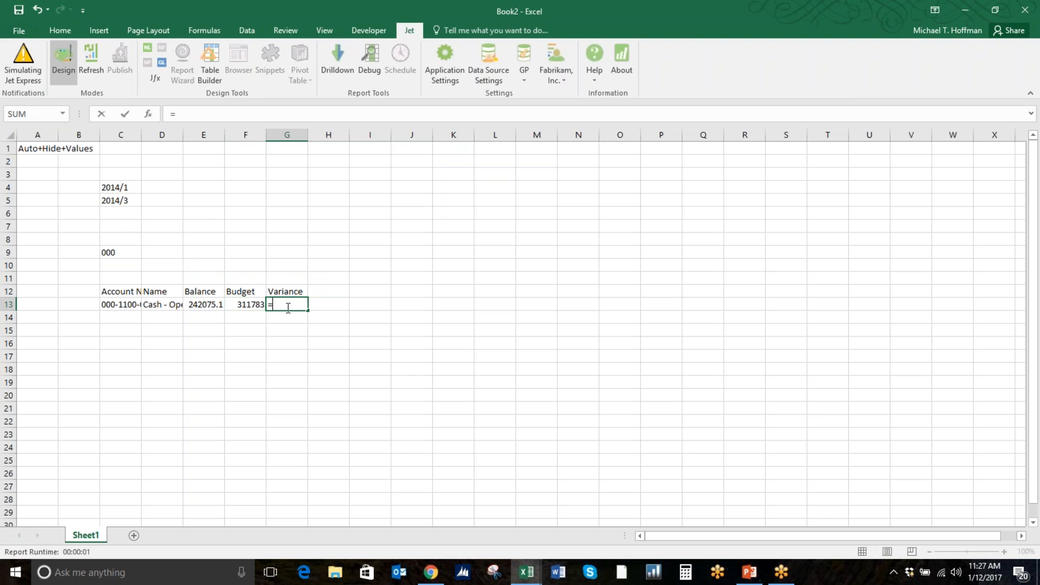
left_click(208, 308)
key("F4")
key("F4")
key("F4")
type("-")
left_click(240, 304)
key("F4")
key("F4")
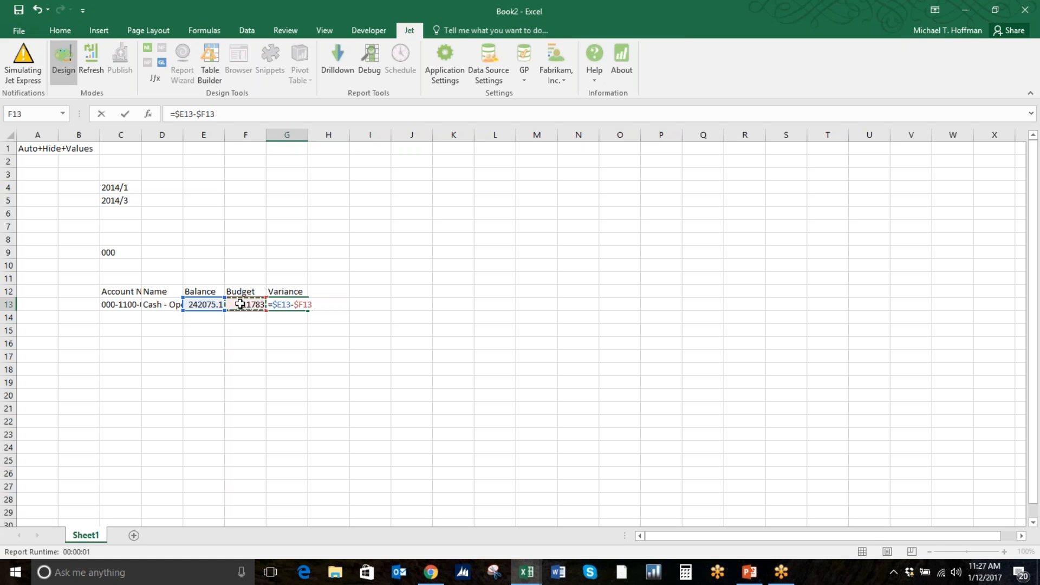
key("Return")
Add AutoSum totals for Balance, Budget and Variance in cells E15 to G15
left_click(213, 328)
left_click_drag(213, 329, 293, 329)
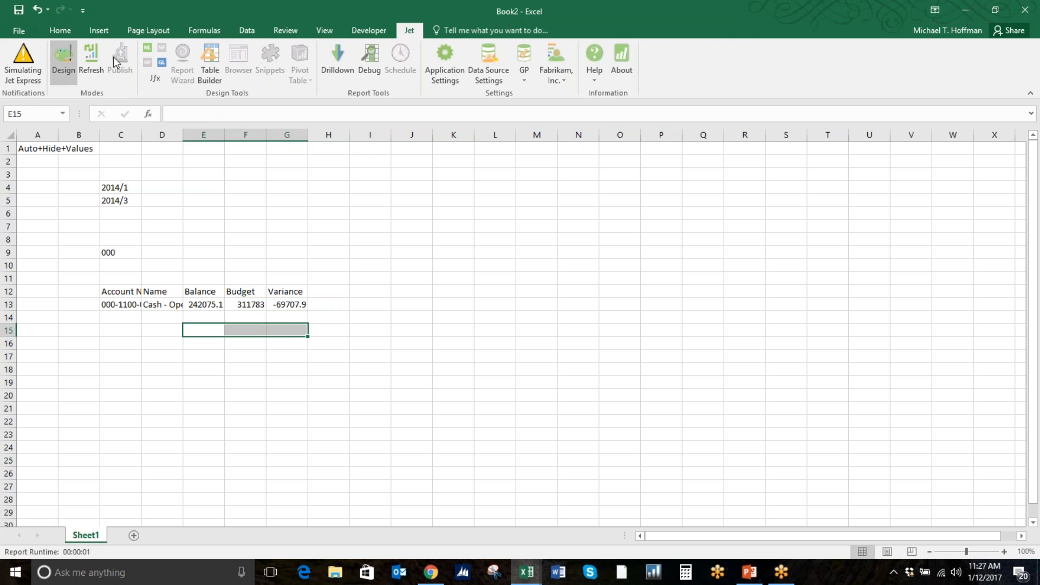
left_click(60, 30)
left_click(841, 48)
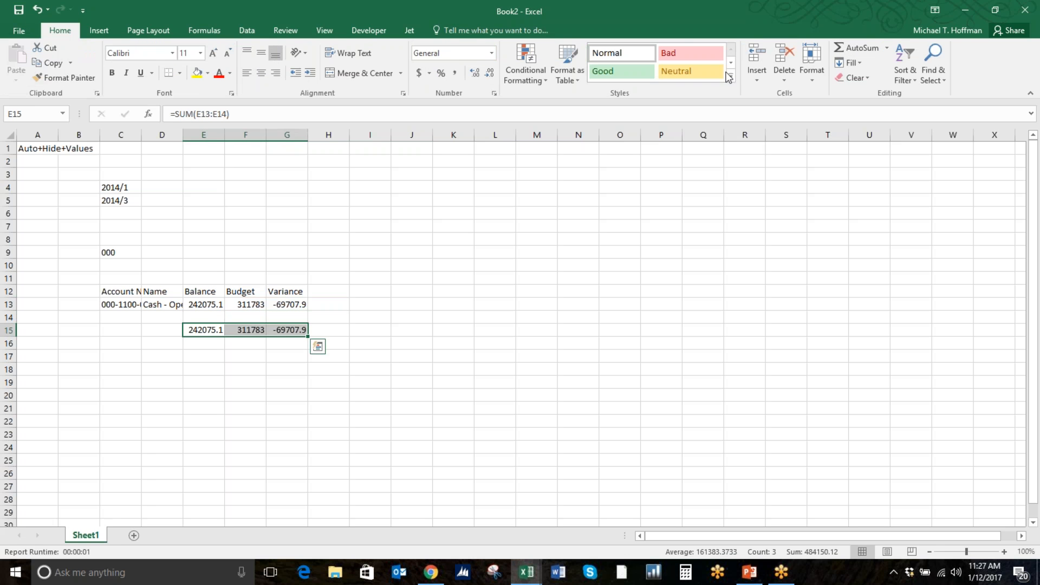
Format the totals in E15 to G15 in bold with a top and double bottom border
left_click(174, 74)
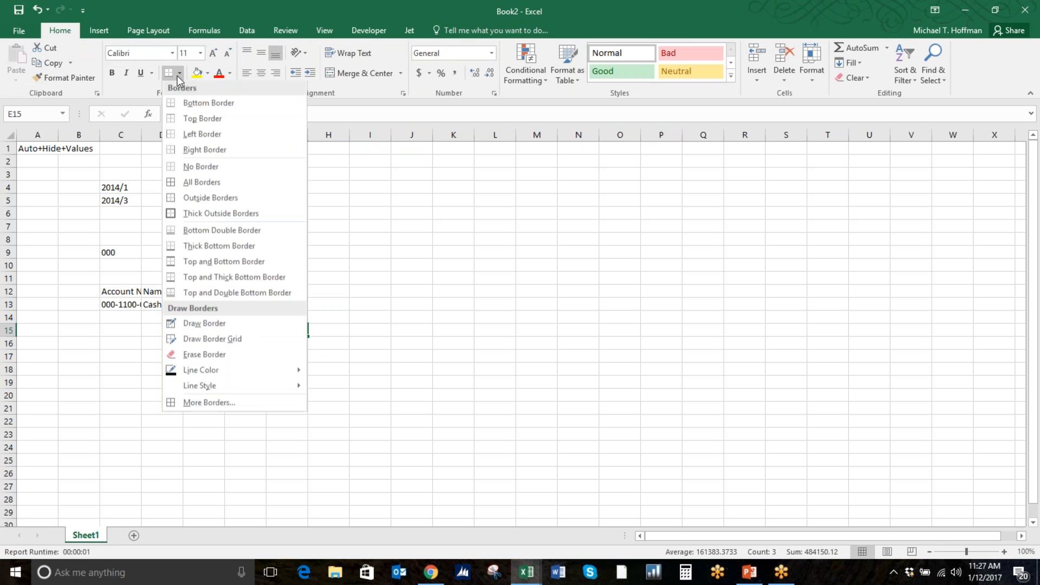
left_click(227, 295)
left_click(112, 72)
Apply the dollar accounting format to the Balance, Budget and Variance figures in cells E13 to G15
left_click_drag(197, 304, 287, 331)
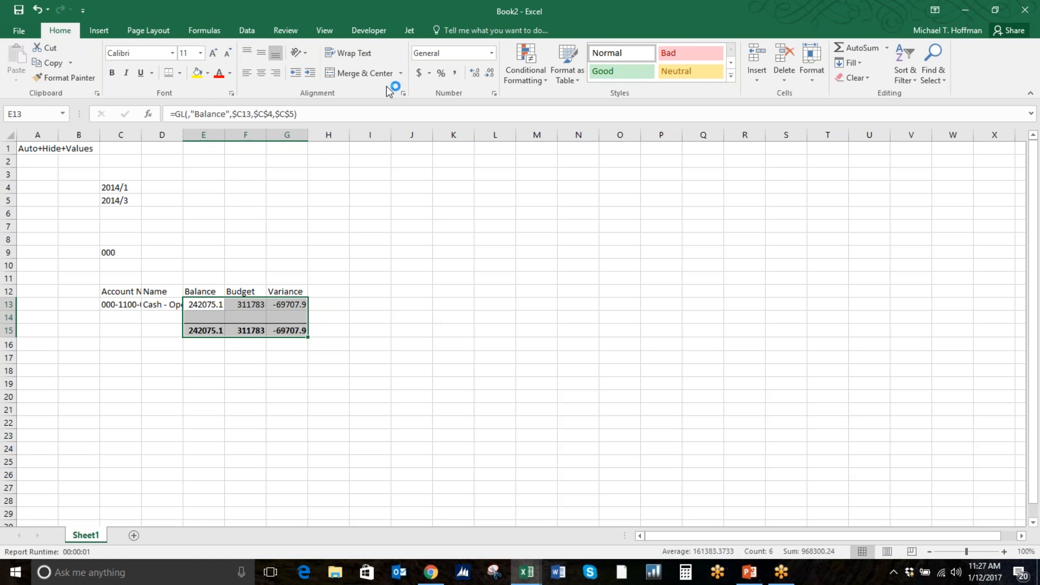
left_click(418, 72)
left_click(499, 344)
Format the header row in C12 to G12 with a blue fill and bold white text
left_click_drag(113, 287, 306, 288)
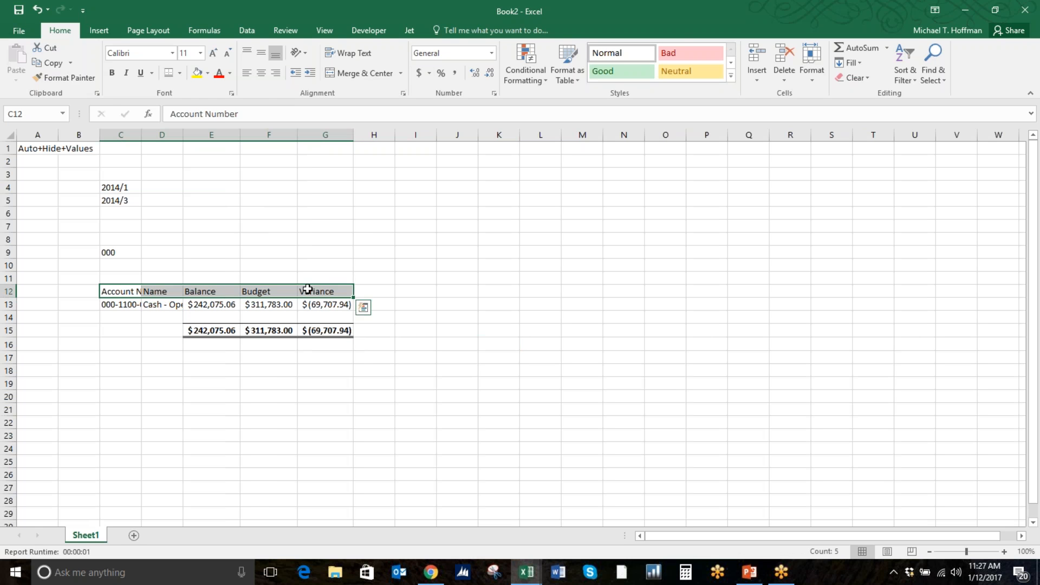
left_click(208, 74)
left_click(241, 142)
left_click(230, 73)
left_click(238, 85)
left_click(111, 73)
left_click(325, 239)
Enter the Fit tag in cell C1 and fill it across to G1
left_click(137, 151)
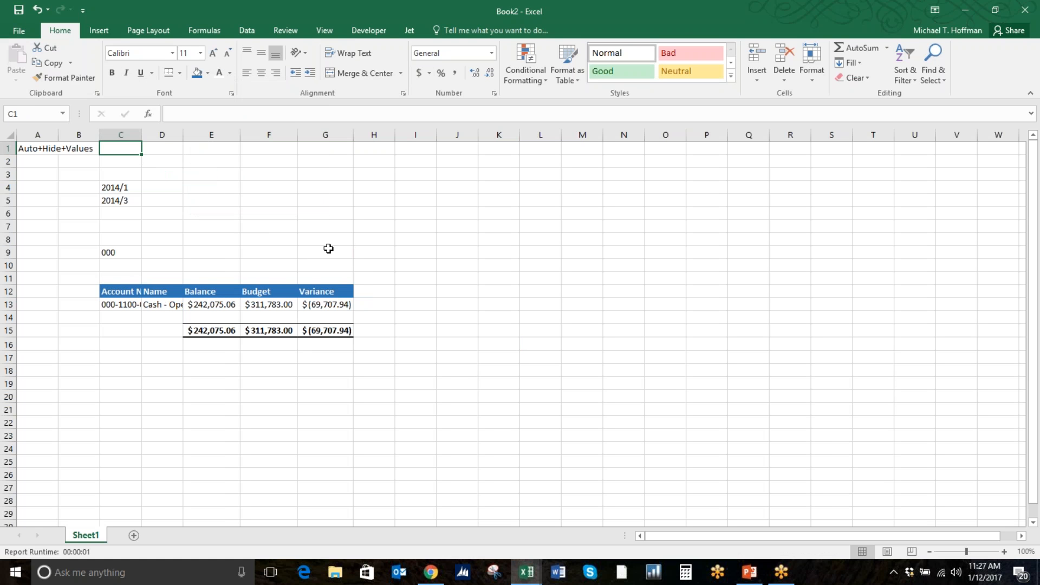
type("Fit")
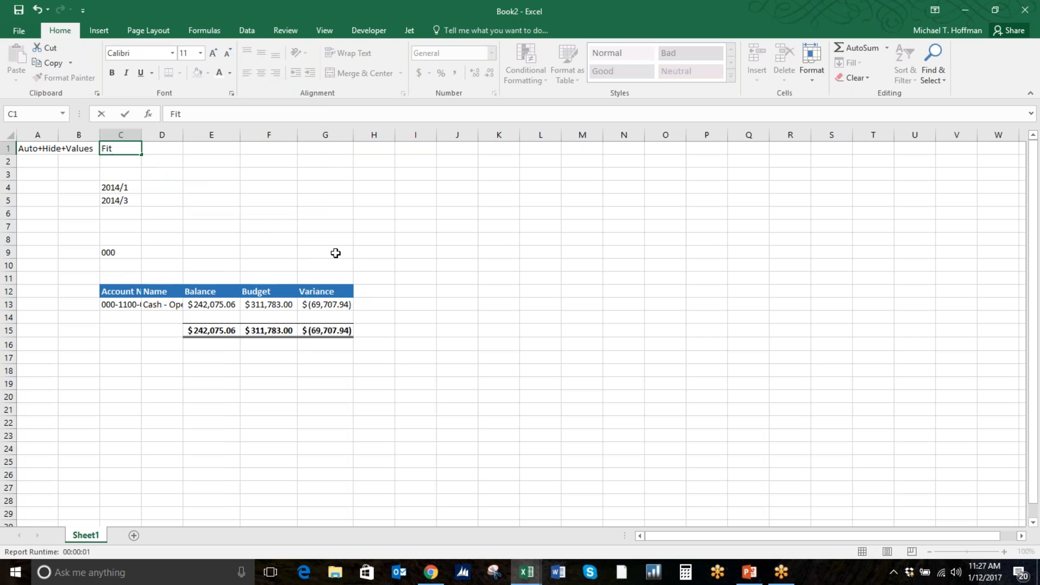
left_click(278, 223)
left_click(137, 148)
left_click_drag(141, 154, 353, 158)
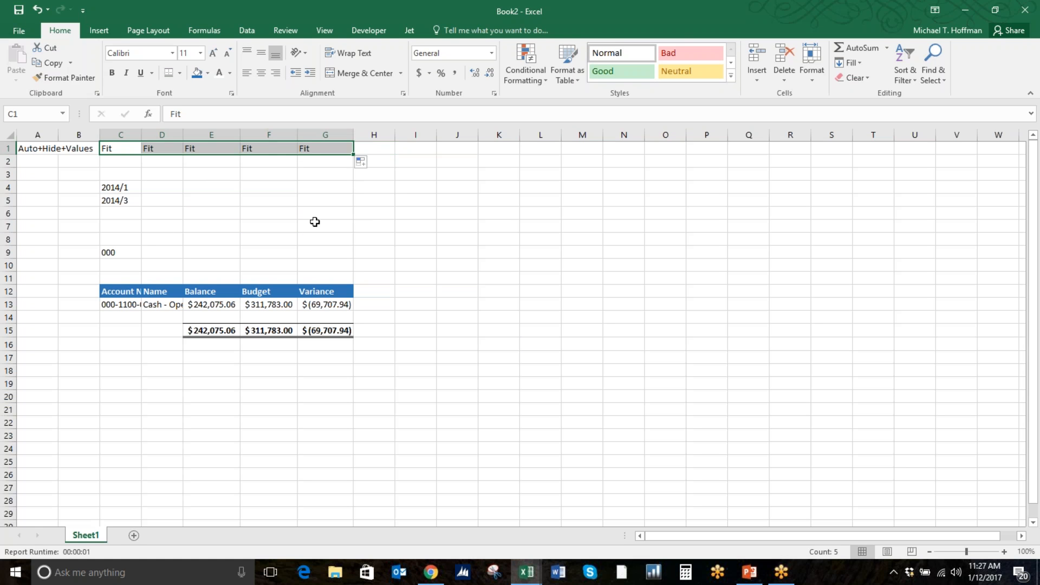
Enter the Hide tag in cell A9 for the row holding the segment sheets formula
left_click(49, 252)
type("Hide")
key("Return")
left_click(135, 253)
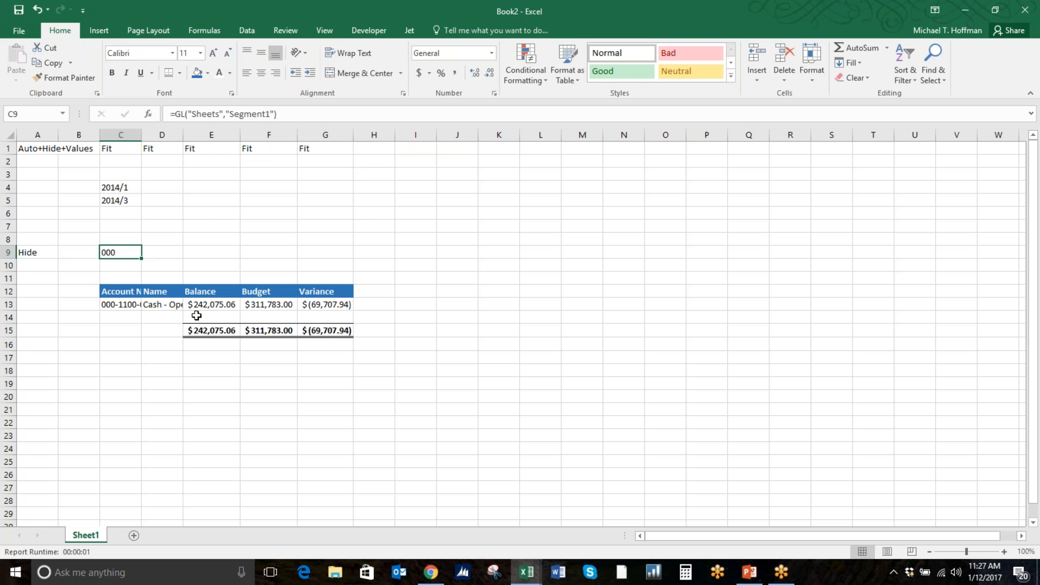
left_click(440, 266)
Widen column C to fit the account numbers and turn off the sheet's gridlines
left_click(166, 148)
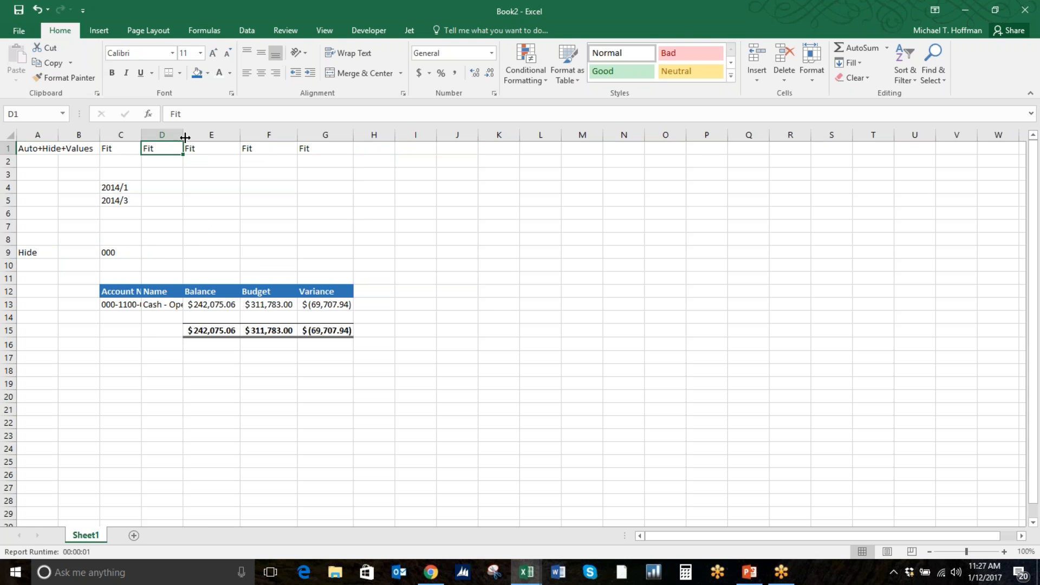
mouse_move(183, 135)
left_mouse_down()
mouse_move(158, 133)
mouse_move(194, 134)
left_mouse_up()
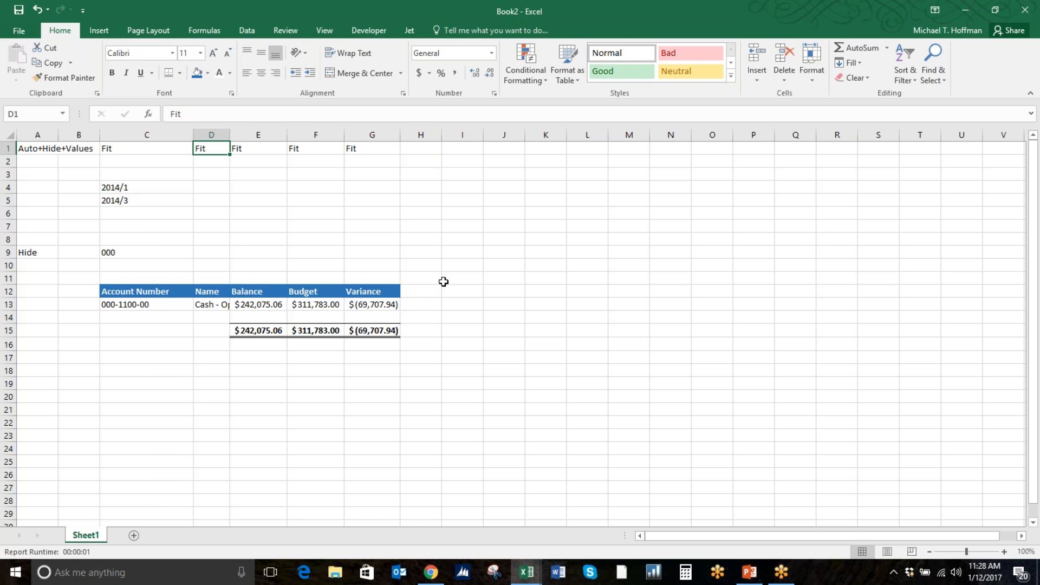
left_click(324, 30)
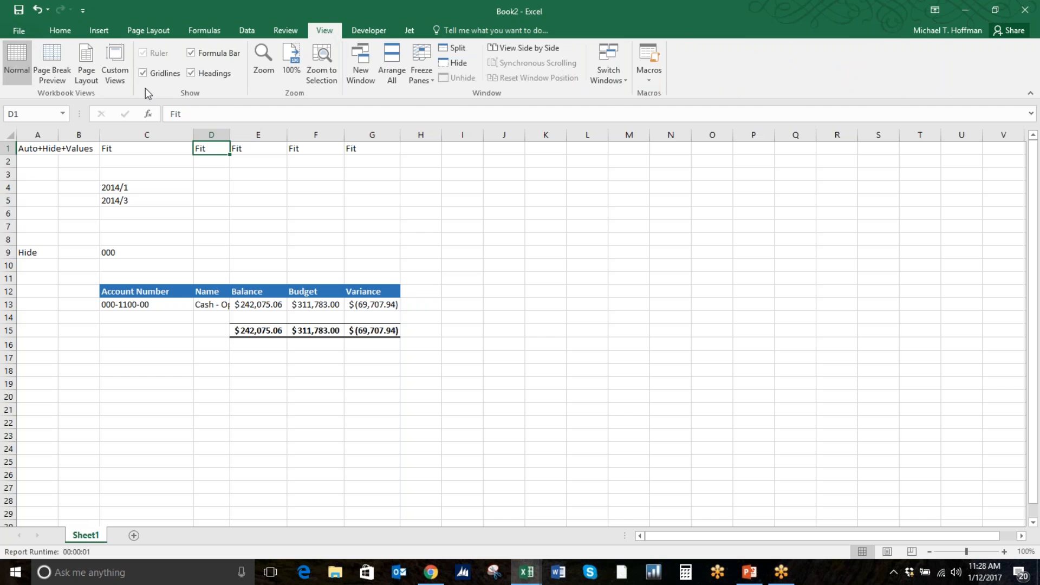
left_click(156, 75)
left_click(371, 187)
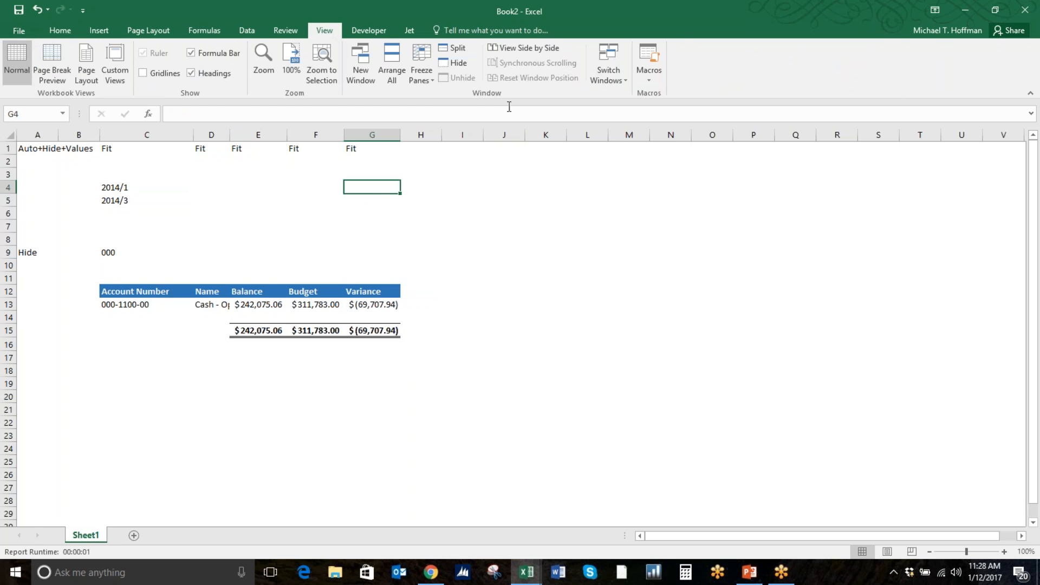
Refresh the Jet report to generate a sheet for each segment
left_click(412, 31)
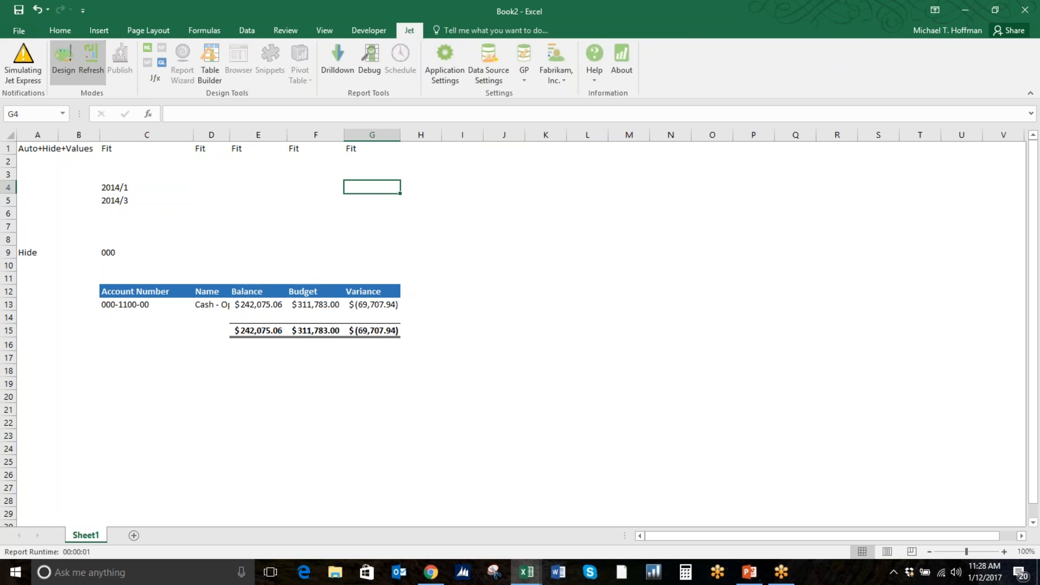
left_click(91, 64)
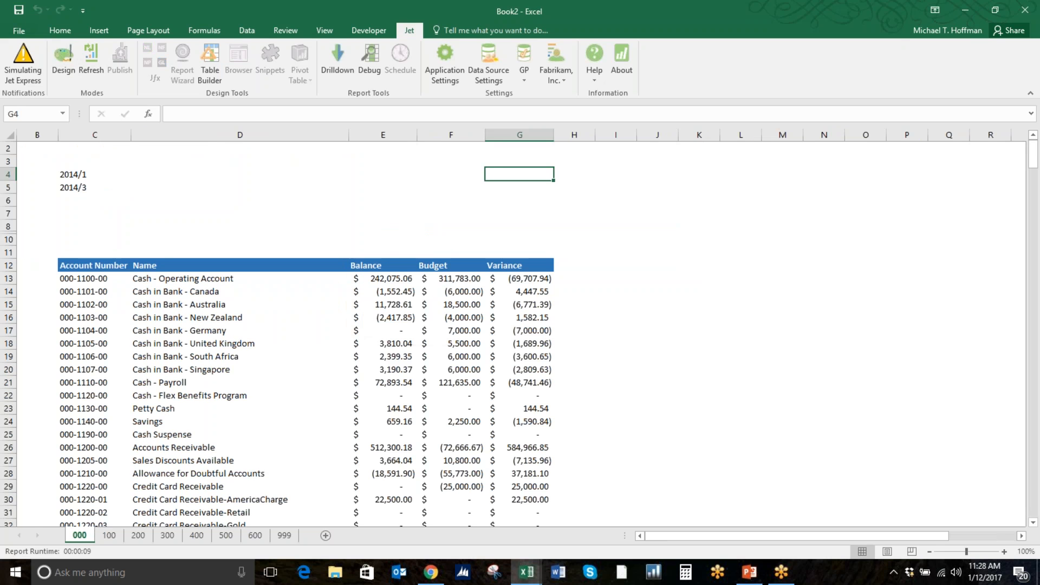
Examine the account lists and totals on the segment sheets 100, 200, 300 and 400
left_click(109, 535)
scroll(190, 501, "down", 5)
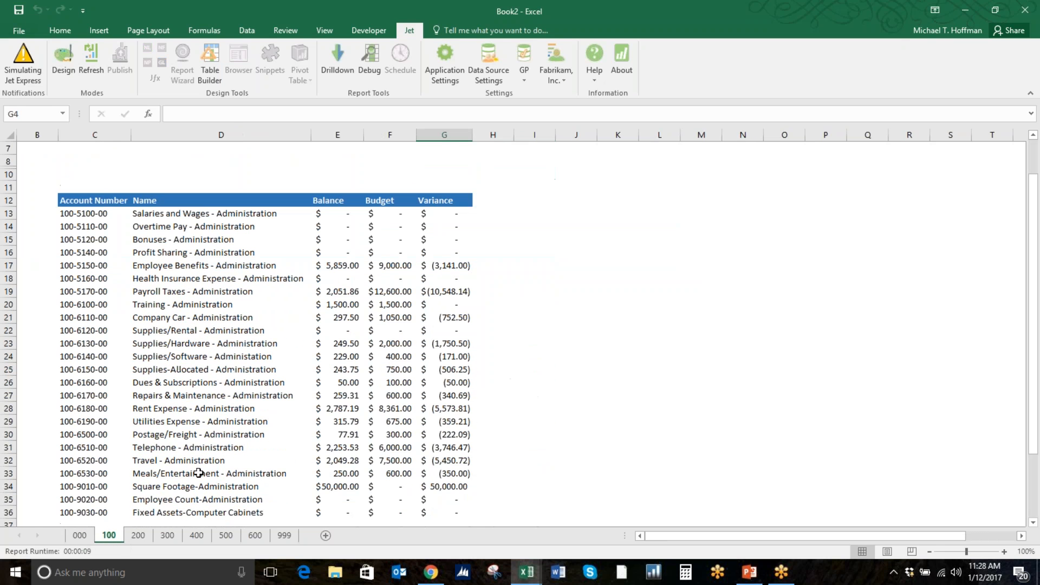
left_click(138, 535)
scroll(189, 503, "down", 4)
left_click(167, 535)
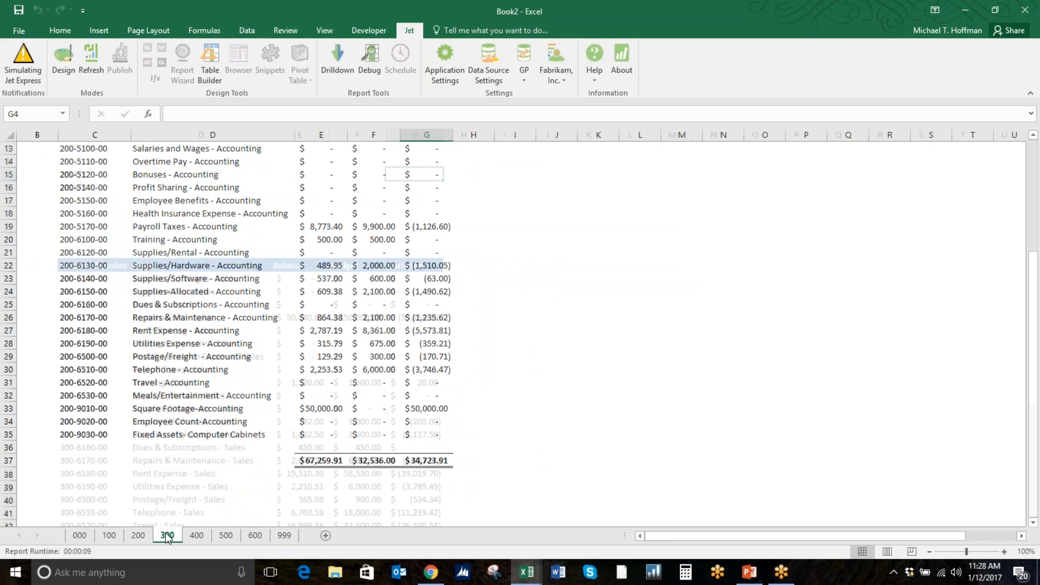
scroll(190, 465, "down", 4)
left_click(188, 535)
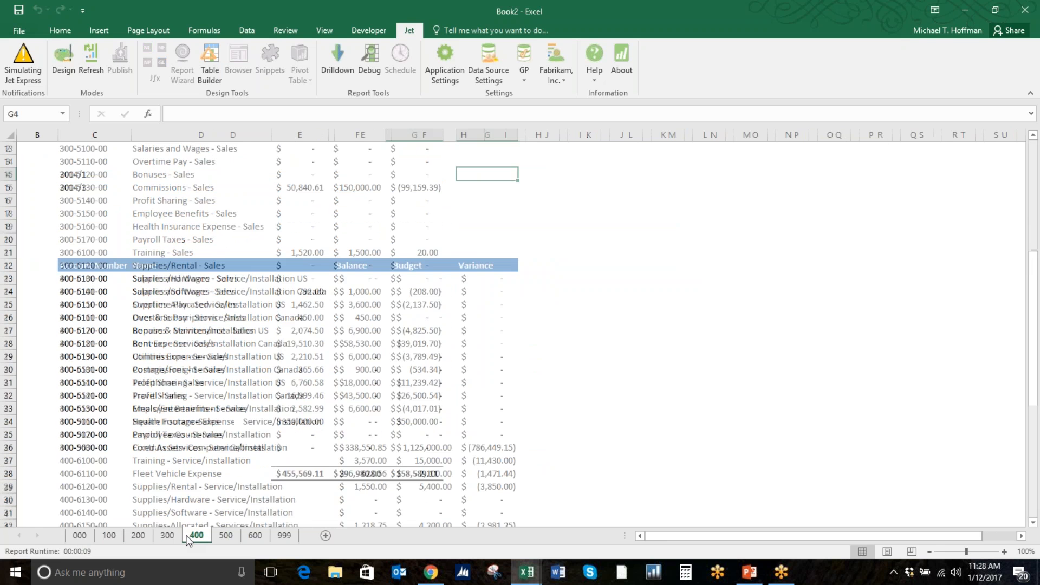
scroll(272, 346, "down", 7)
scroll(272, 347, "up", 7)
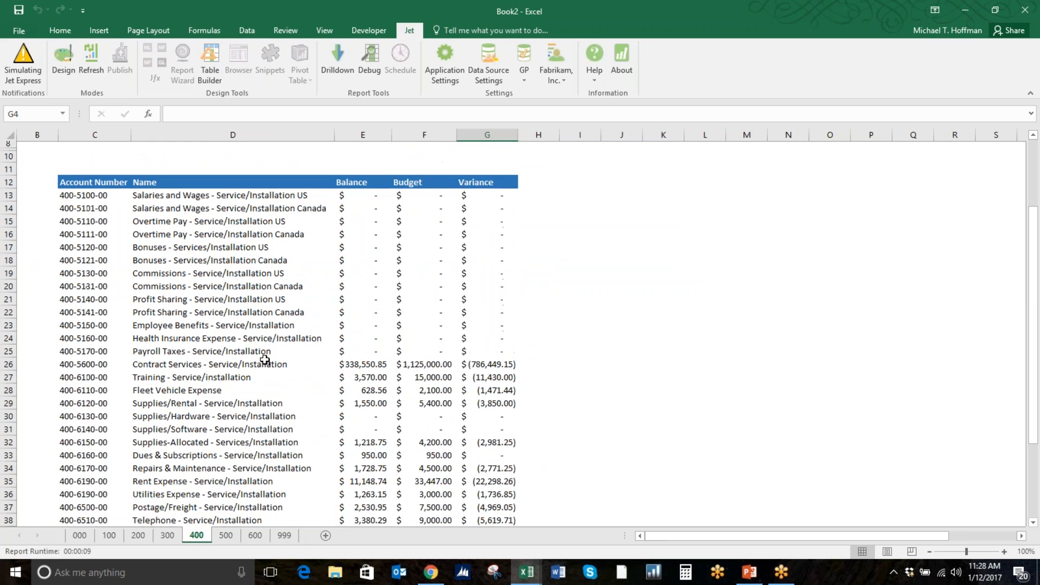
Go back through segment sheets 200, 100 and 000 and compare their account rows and layout
left_click(138, 535)
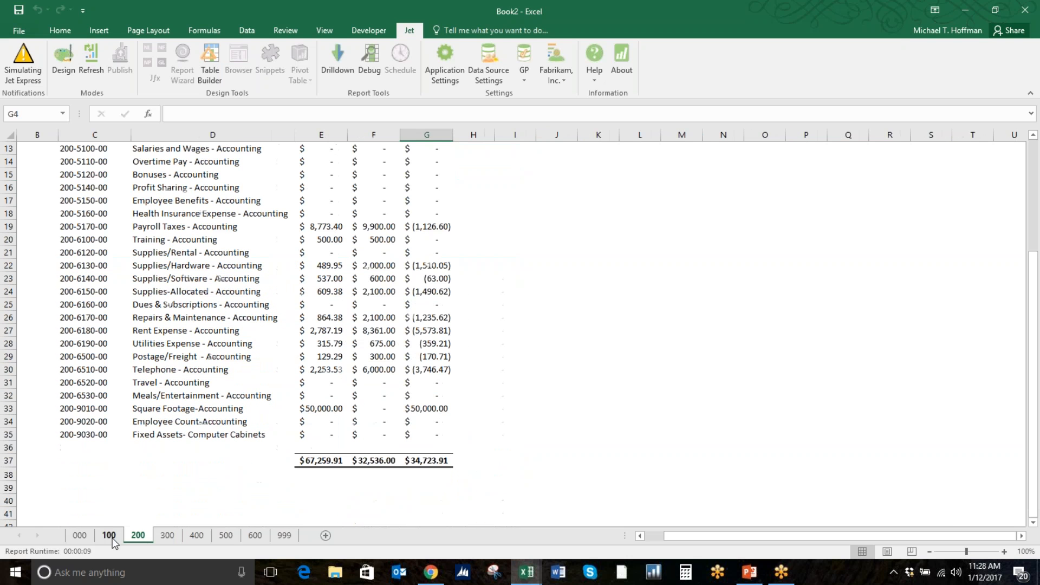
scroll(209, 487, "up", 3)
left_click(109, 535)
left_click(80, 535)
left_click(190, 213)
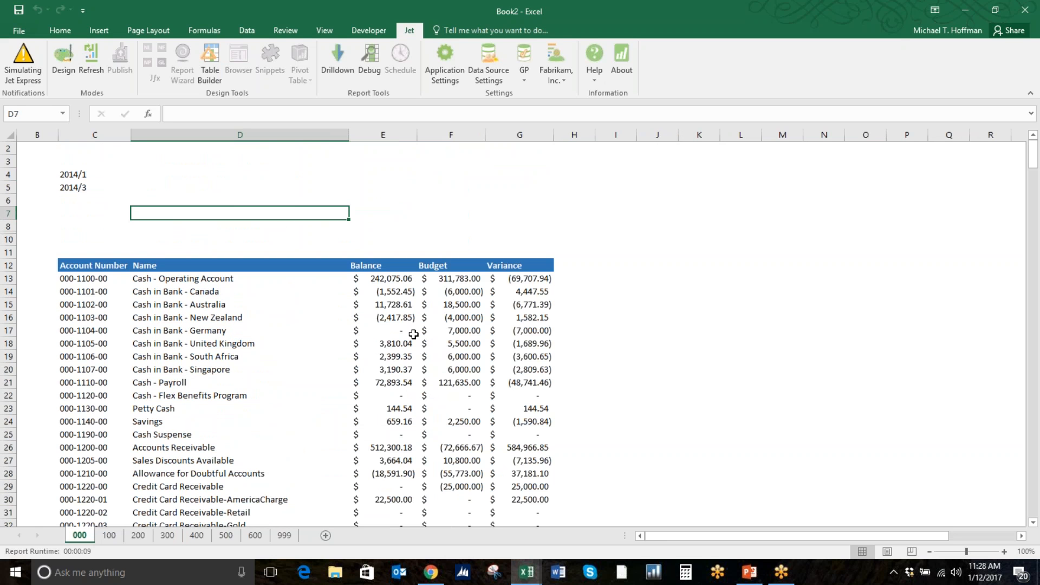
left_click(111, 536)
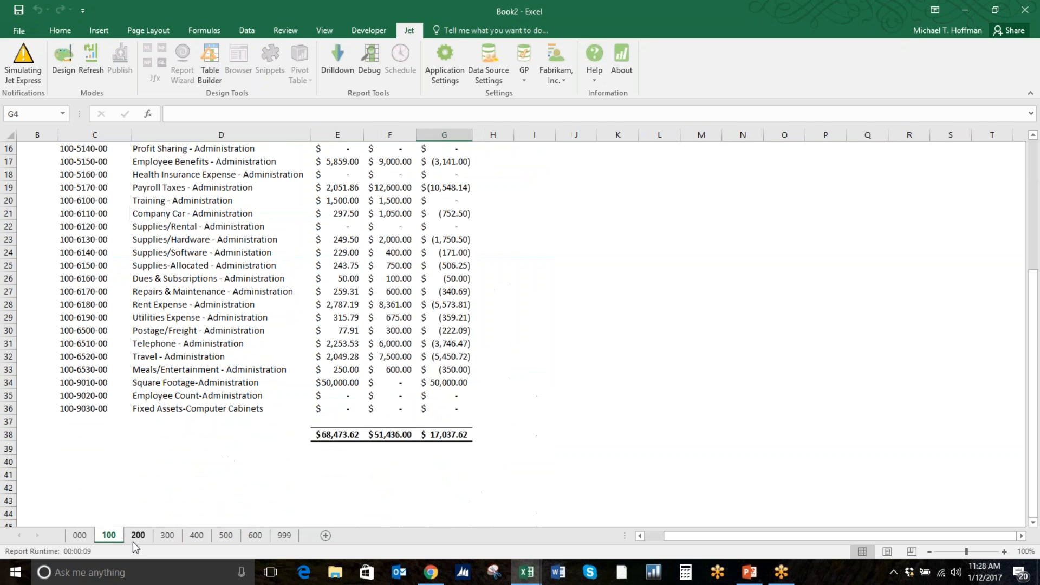
left_click(136, 536)
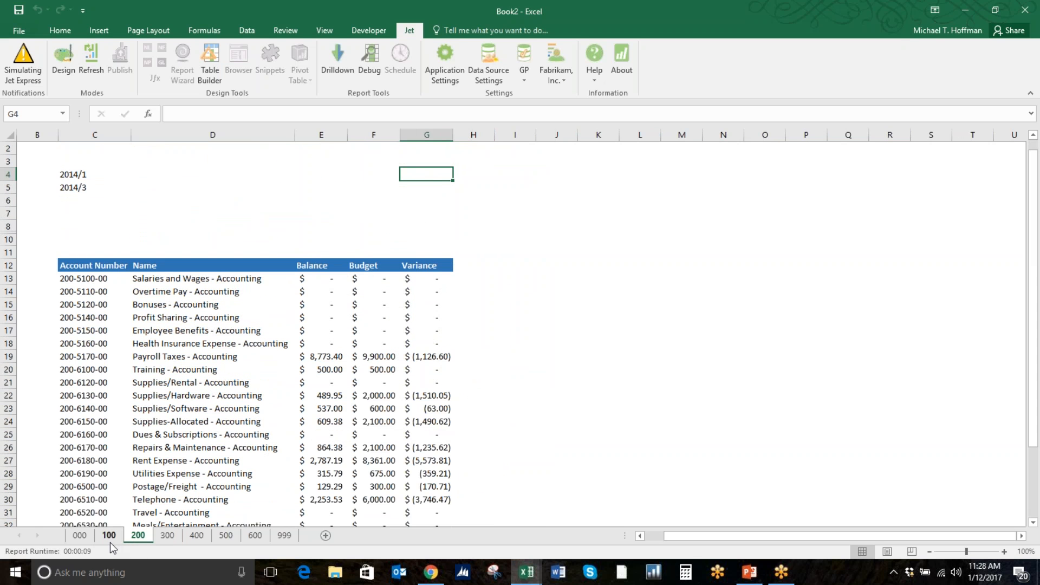
left_click(109, 536)
left_click(144, 535)
left_click(171, 226)
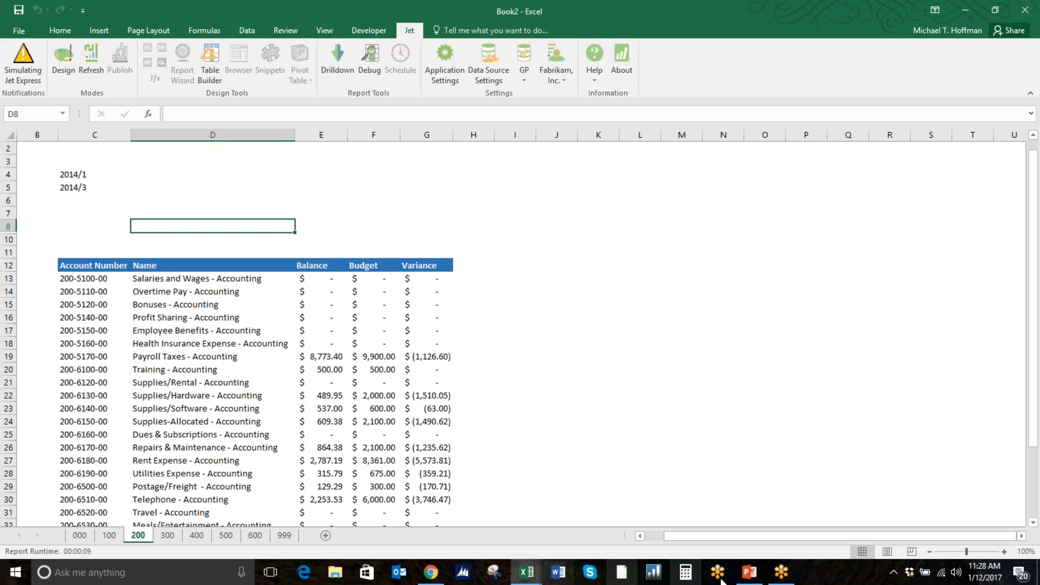
Close the Book2 report workbook without saving the changes
left_click(780, 572)
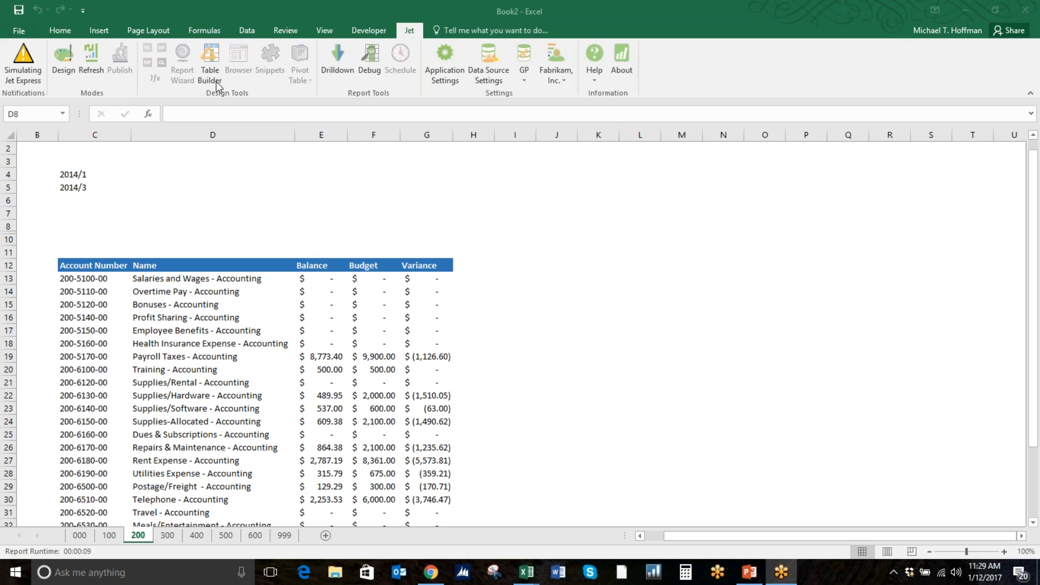
left_click(818, 1)
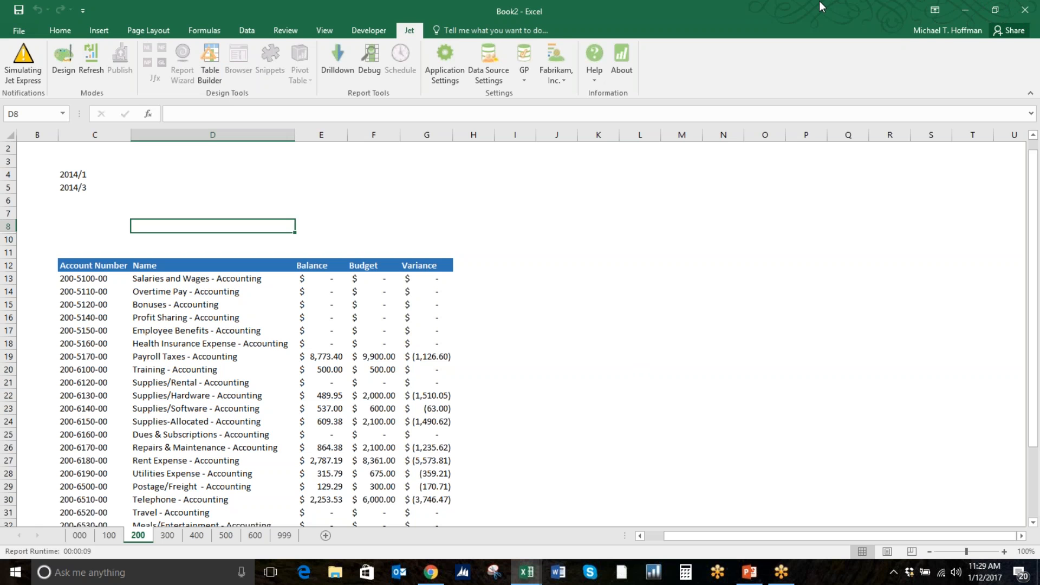
double_click(819, 1)
left_click(931, 41)
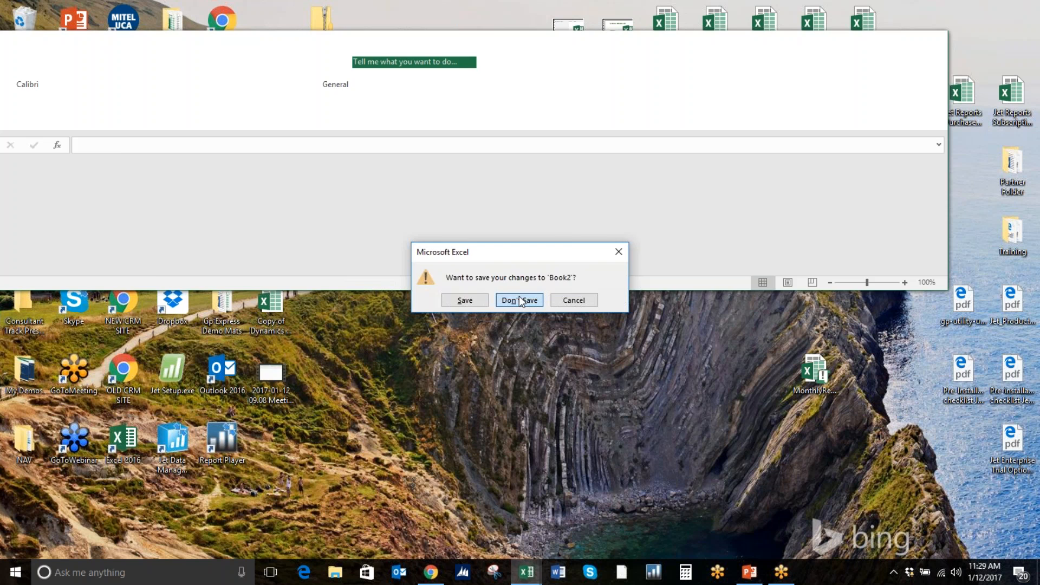
left_click(518, 300)
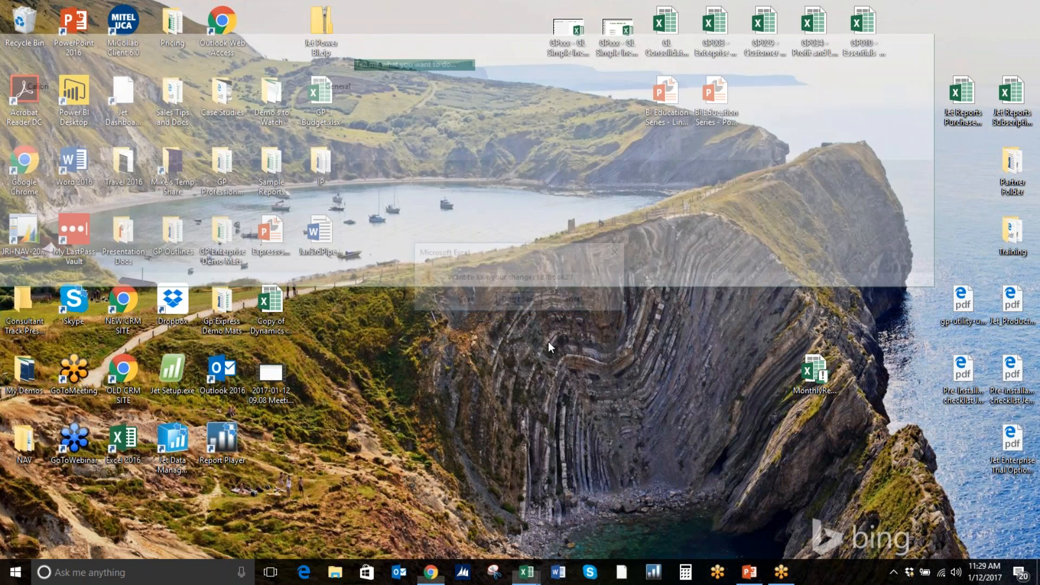
Switch to the GP029 Customer Balances and Credit Limits workbook, filter by several salespersons one at a time, and clear the Salesperson ID filter
left_click(526, 571)
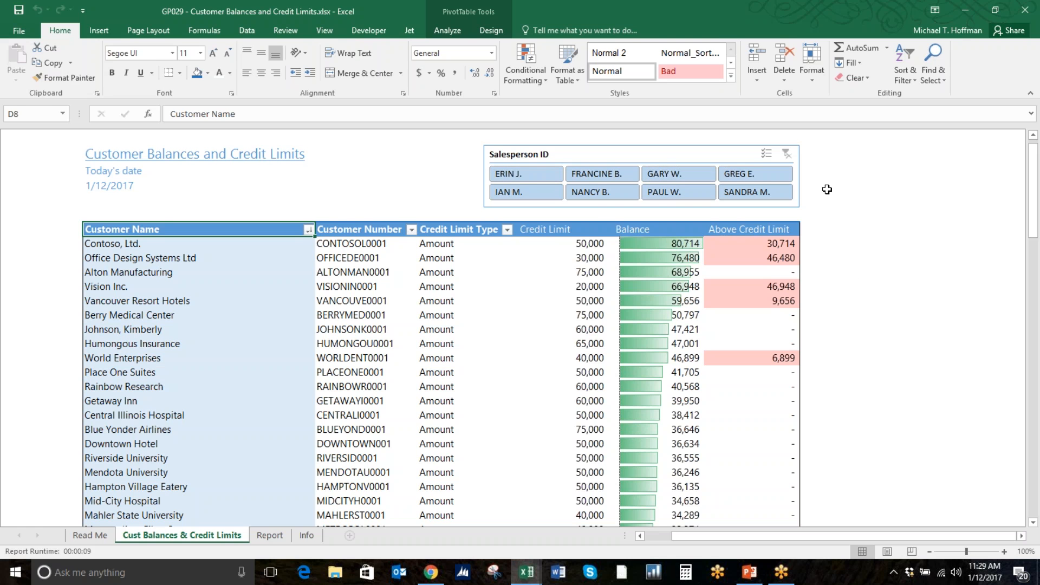
left_click(667, 195)
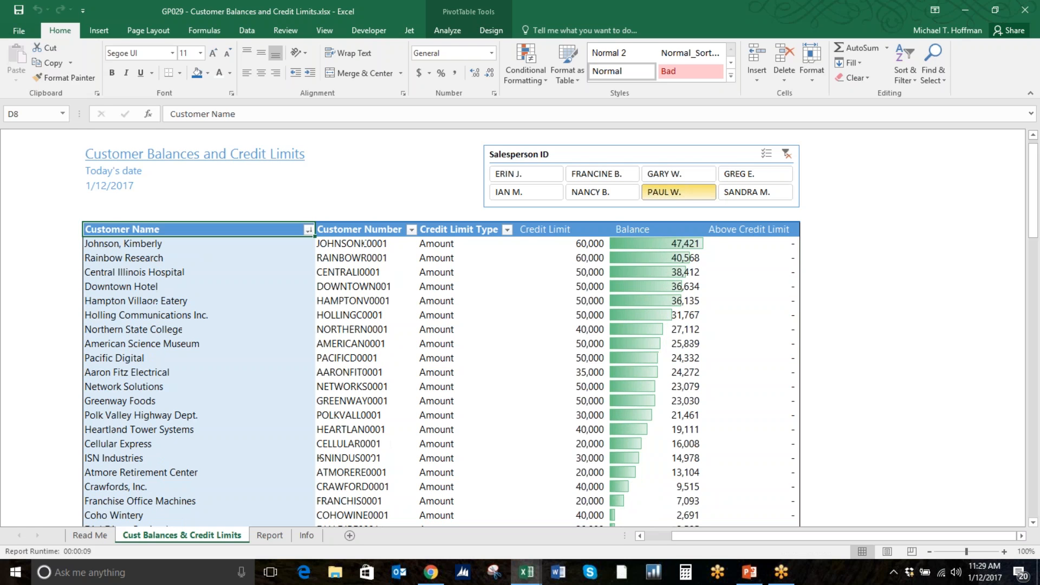
scroll(650, 303, "down", 2)
scroll(650, 304, "up", 2)
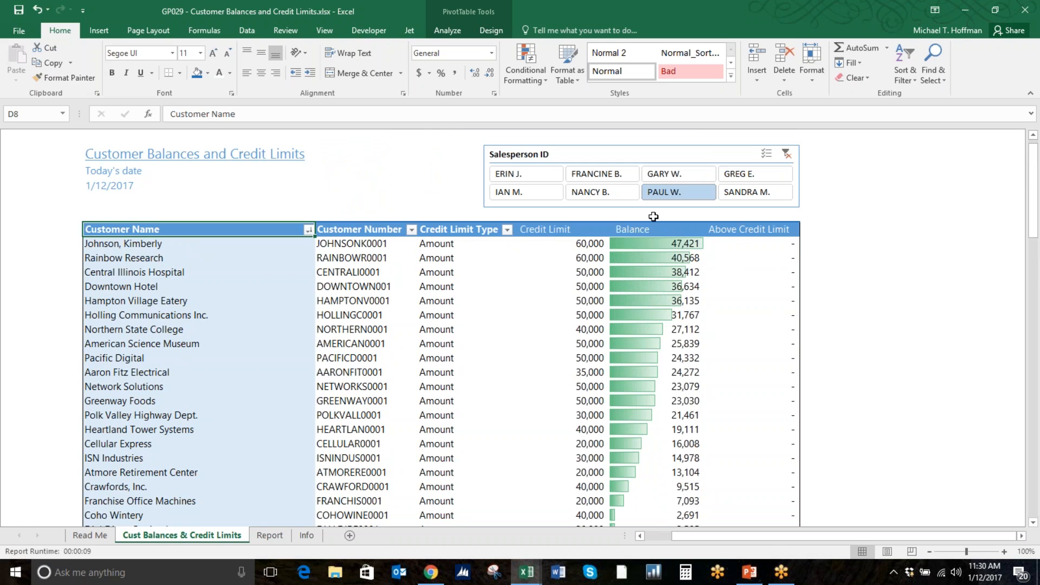
left_click(606, 194)
left_click(600, 175)
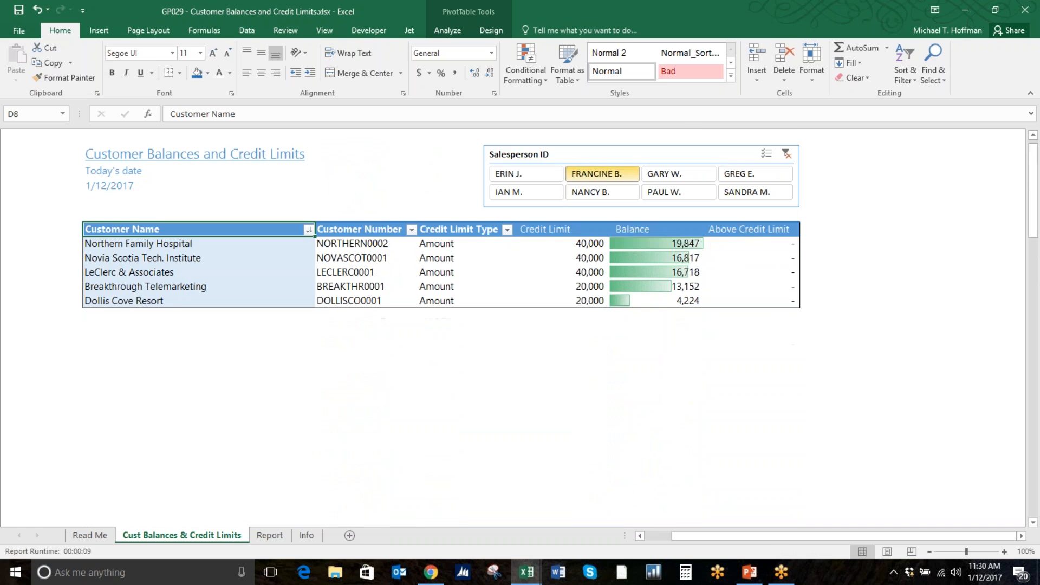
left_click(536, 179)
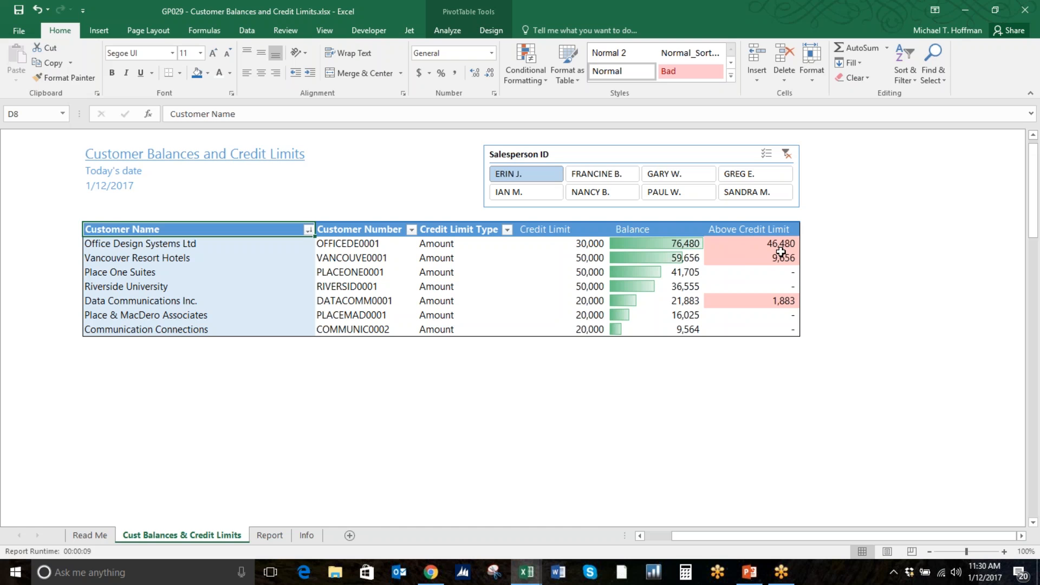
left_click(787, 154)
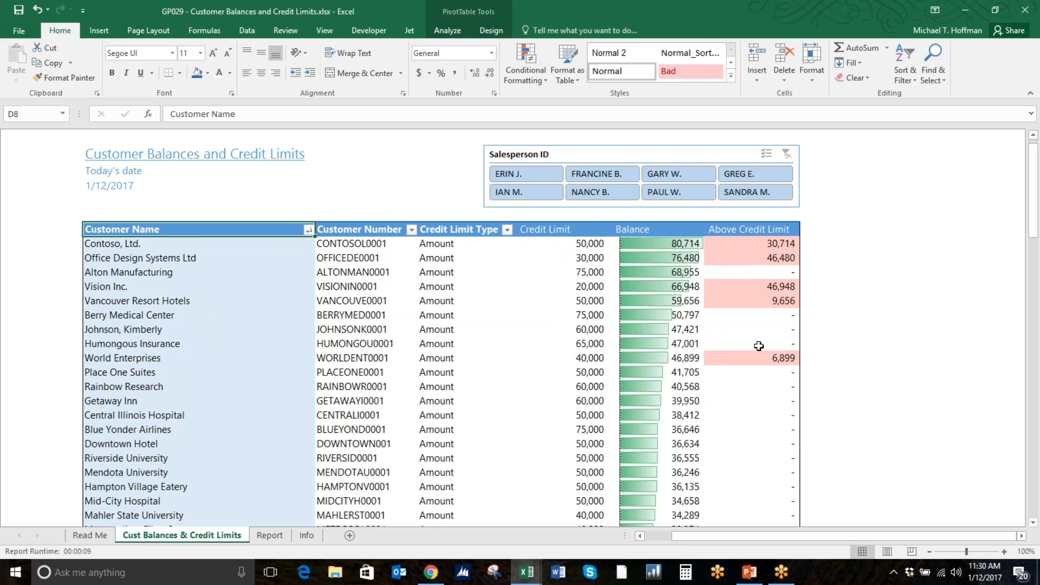
Look through the customer balances list and its source table on the Report sheet, and return to the Cust Balances & Credit Limits sheet
scroll(802, 333, "down", 1)
scroll(883, 328, "down", 3)
scroll(882, 328, "up", 4)
left_click(270, 536)
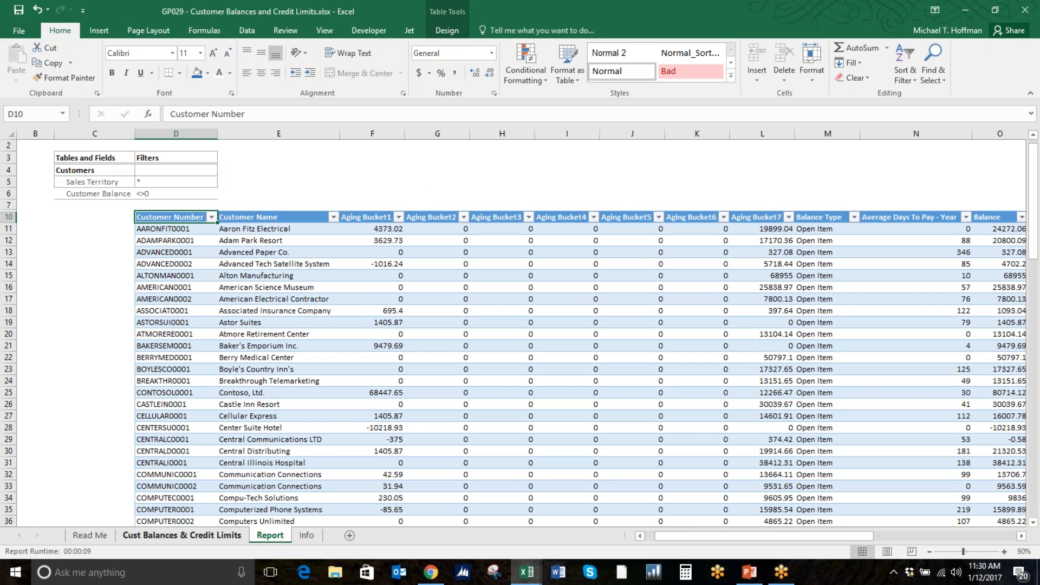
left_click(230, 536)
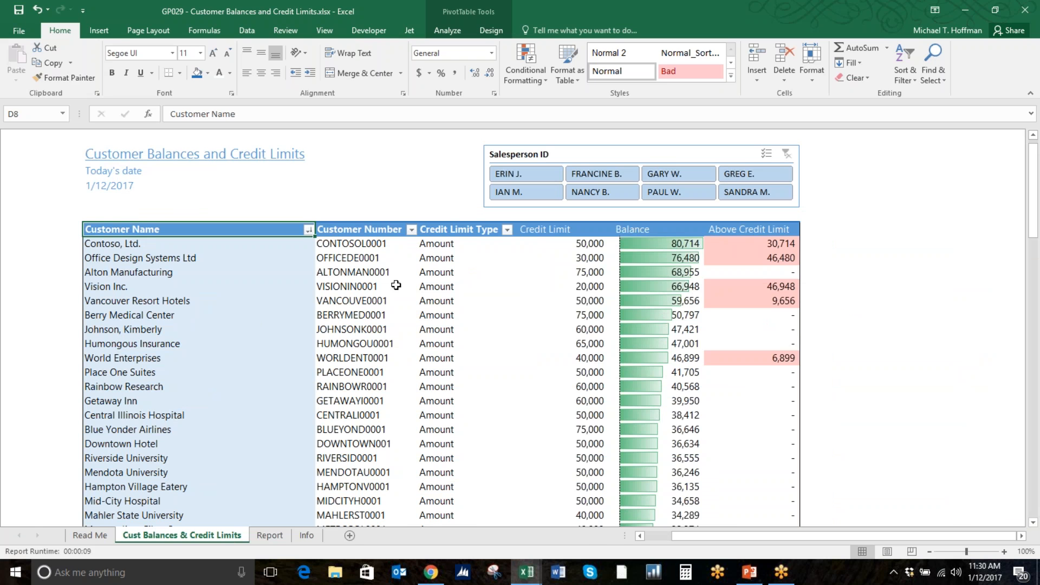
Create a new blank workbook and start the Jet Table Builder from it
left_click(20, 32)
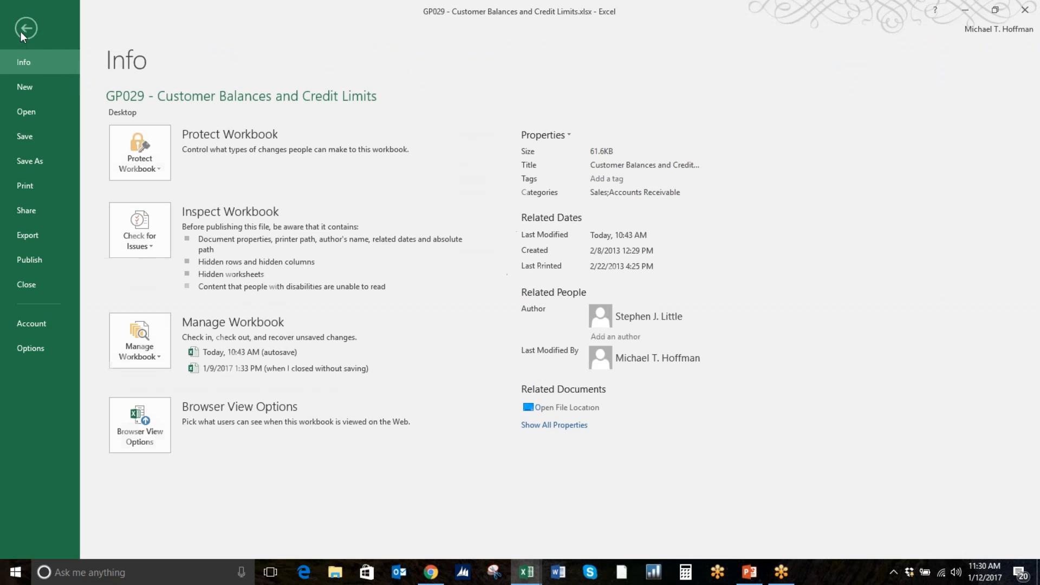
left_click(47, 119)
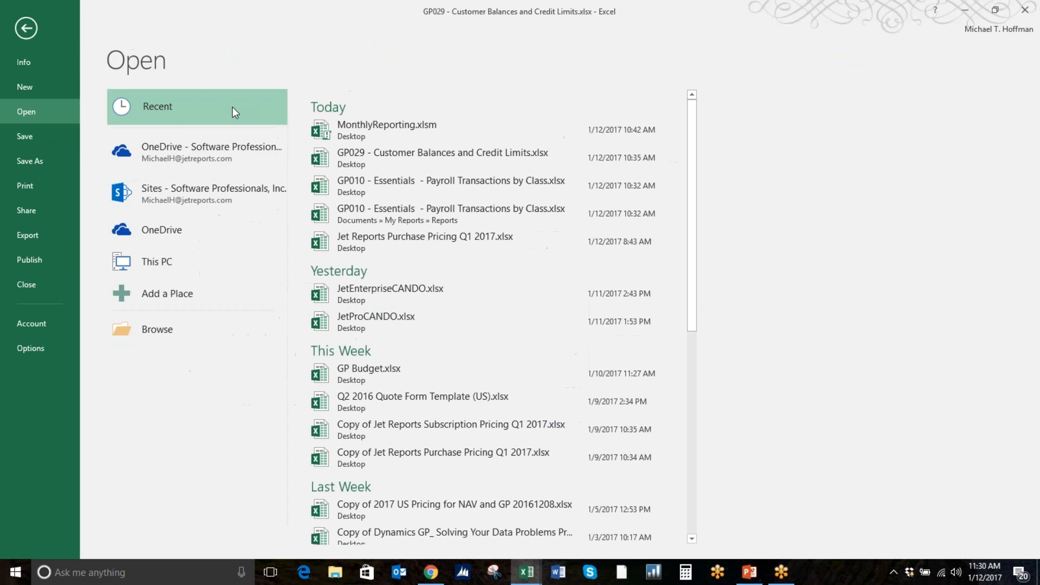
left_click(32, 90)
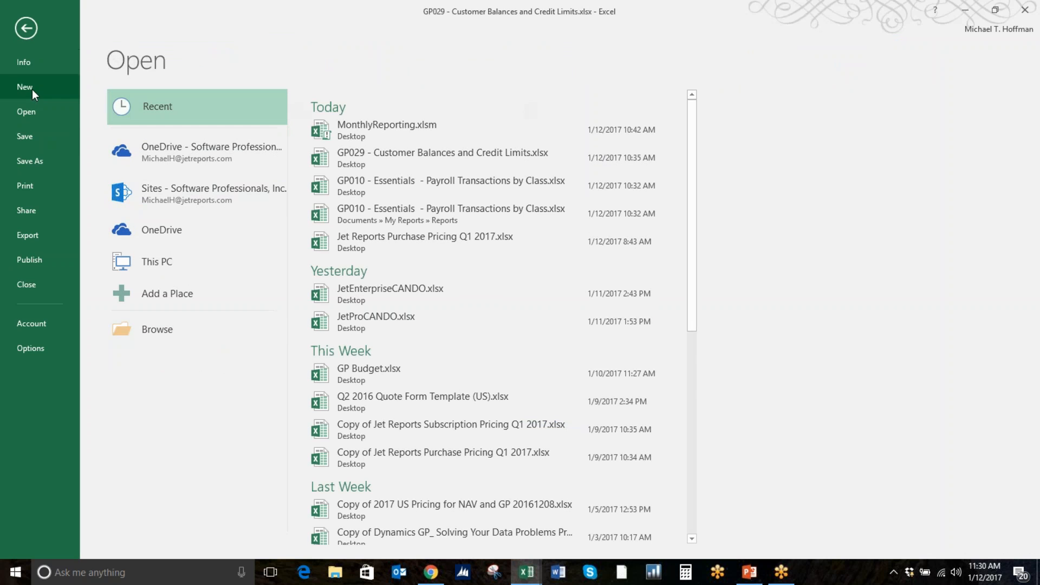
key("Escape")
left_click(120, 225)
left_click(410, 32)
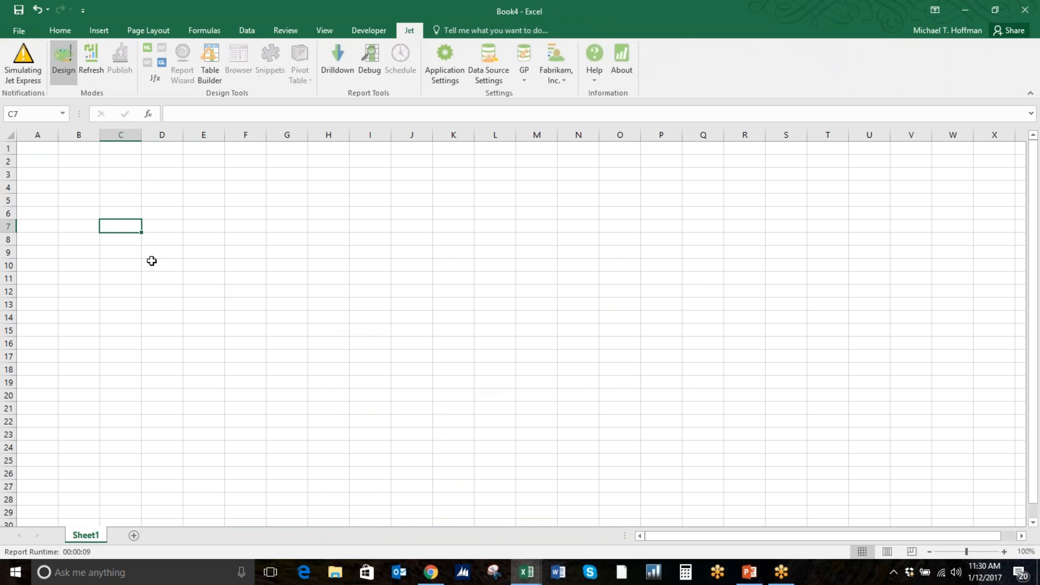
left_click(155, 225)
left_click(116, 195)
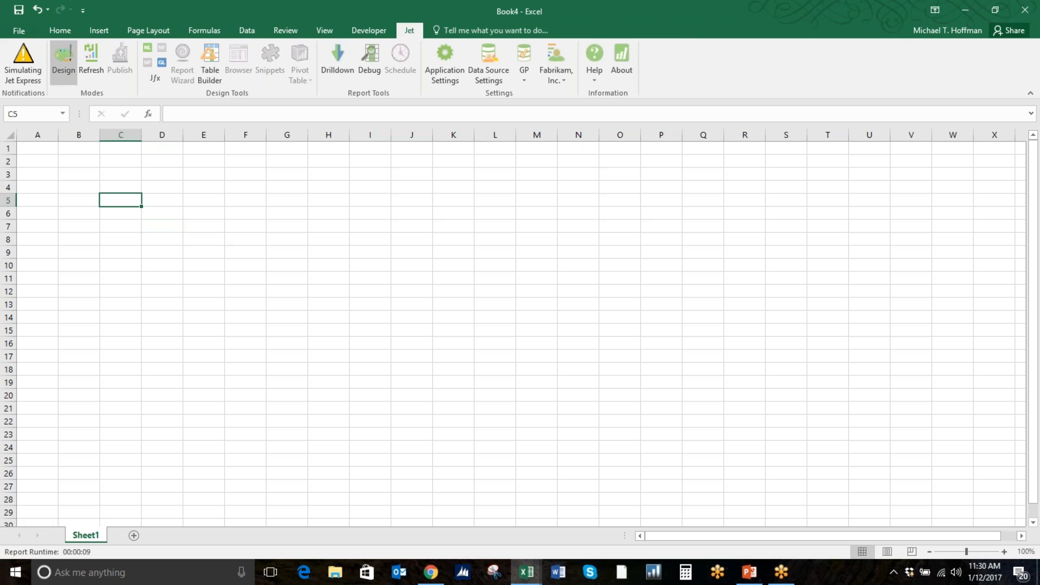
left_click(212, 71)
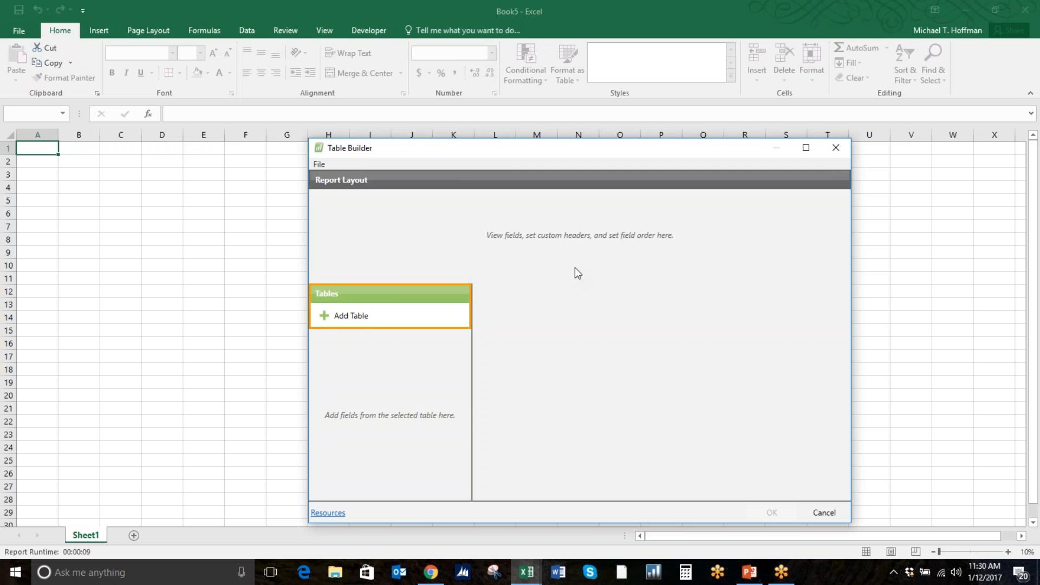
Browse the tables and views available for the report, examining the customer tables, inventory tables and the Jet views
left_click(361, 319)
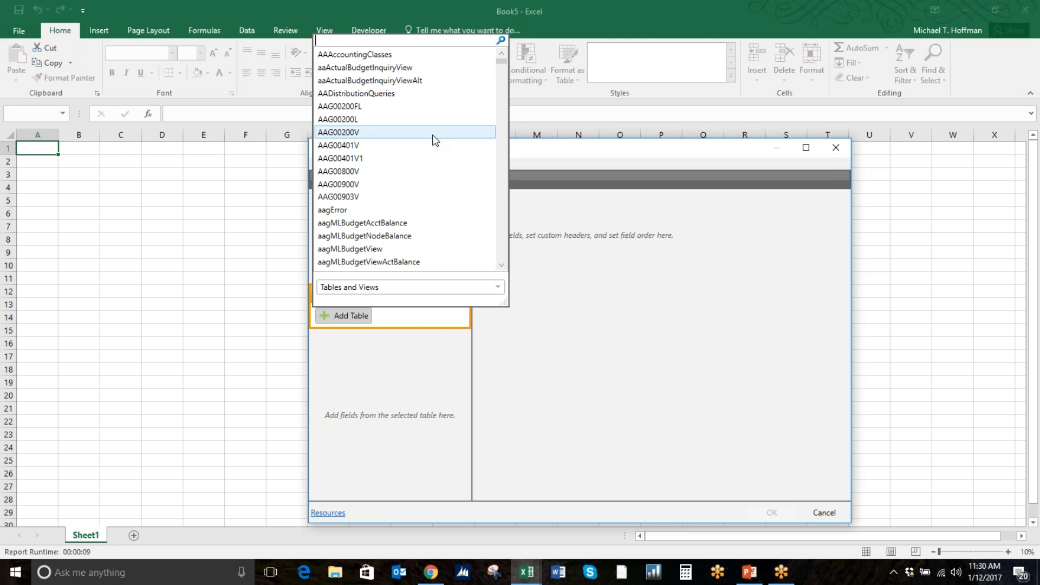
scroll(433, 152, "down", 5)
scroll(433, 158, "down", 20)
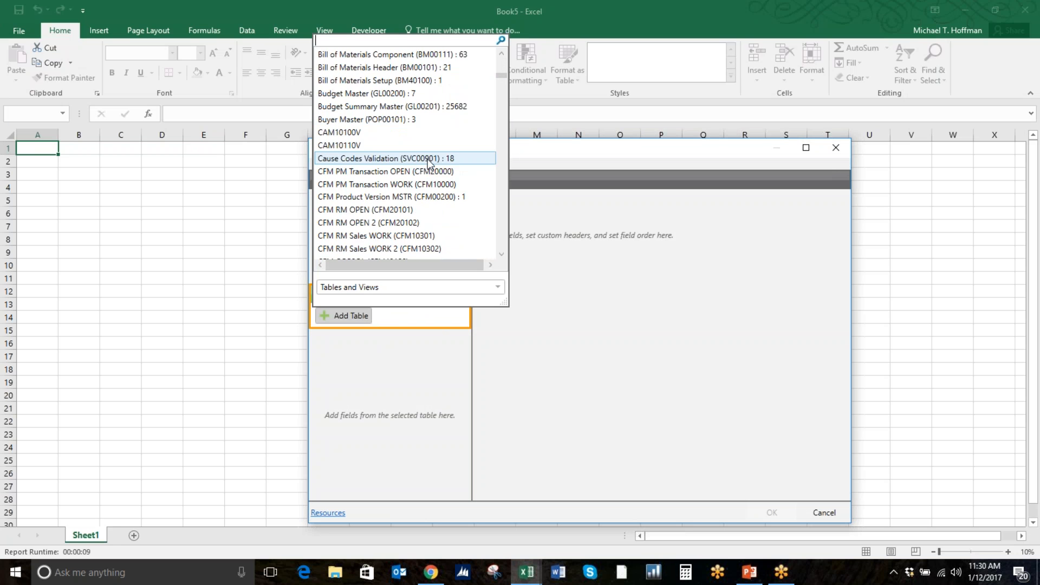
scroll(428, 159, "down", 5)
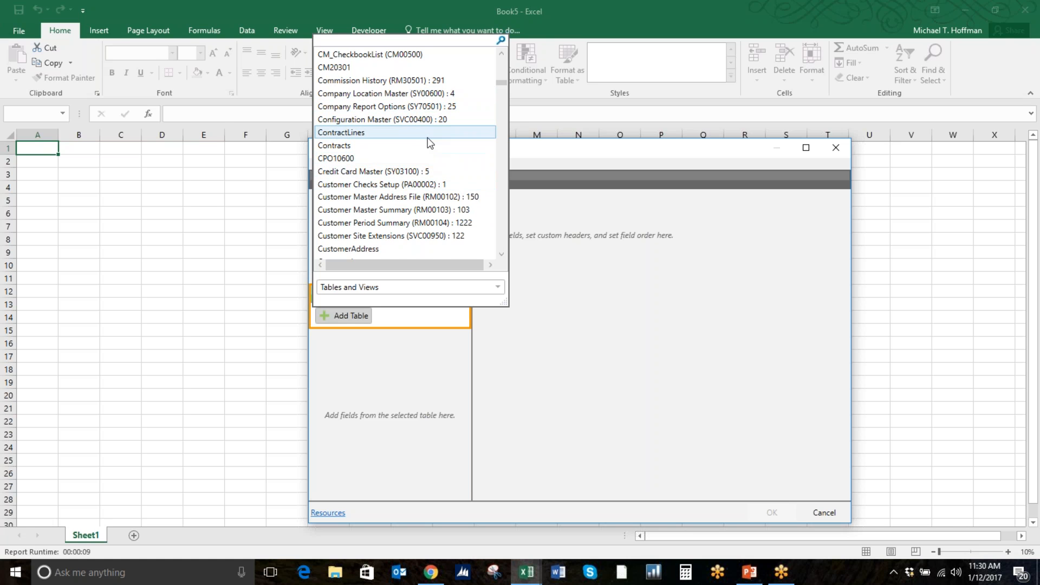
scroll(428, 151, "down", 3)
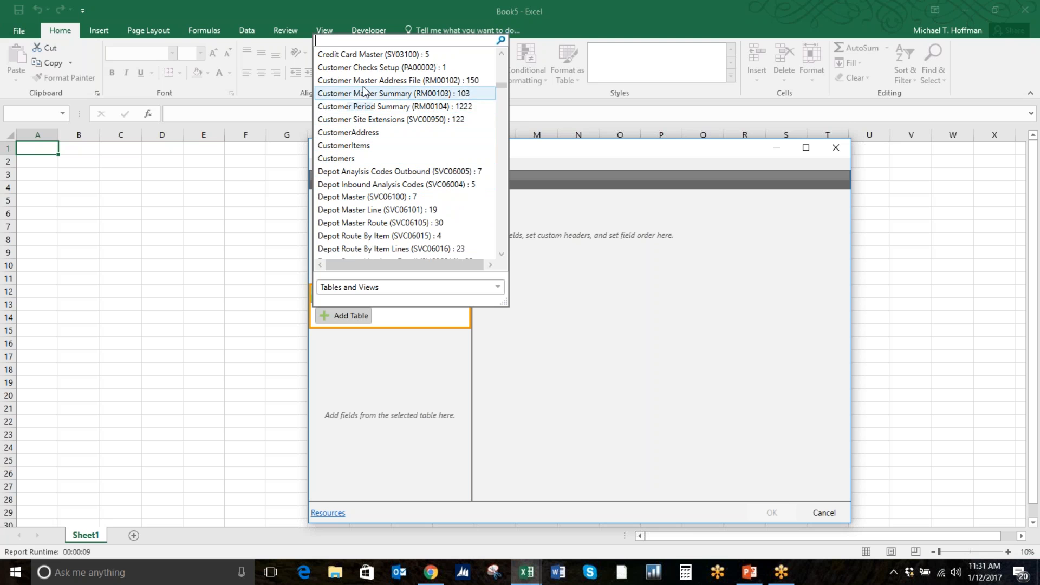
scroll(404, 174, "down", 4)
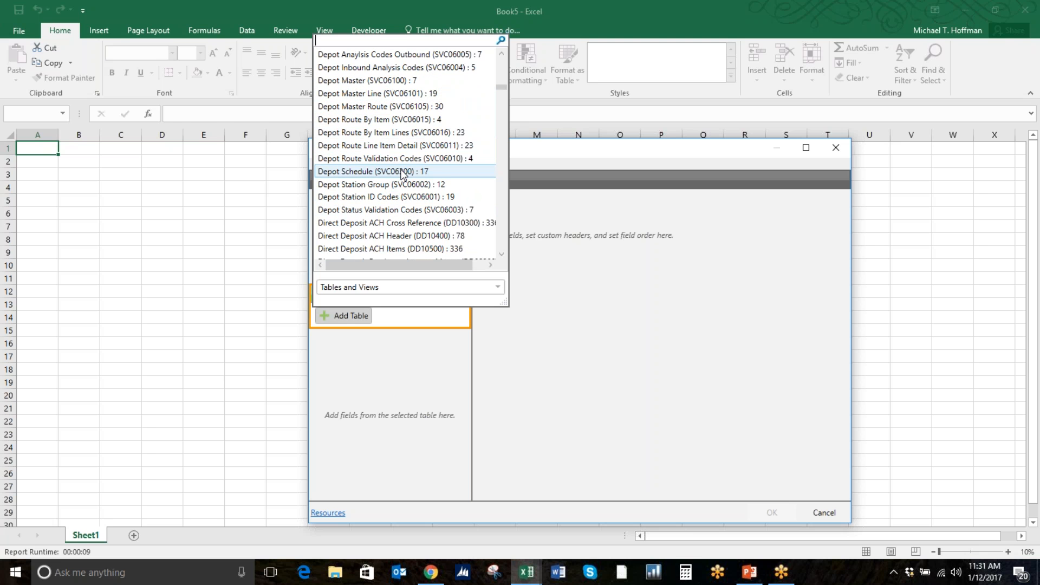
scroll(403, 176, "down", 3)
scroll(402, 183, "down", 6)
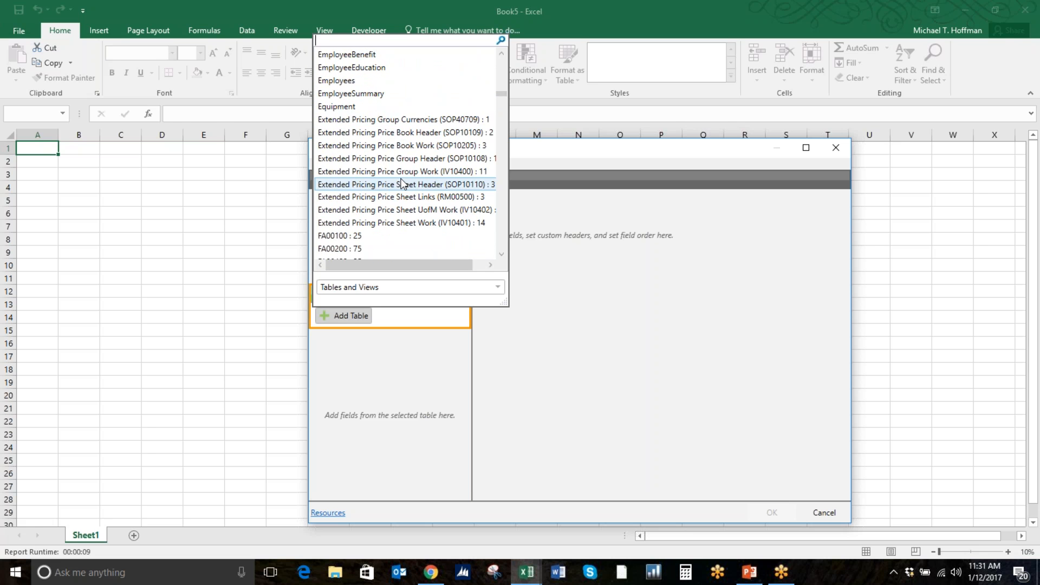
scroll(401, 184, "down", 15)
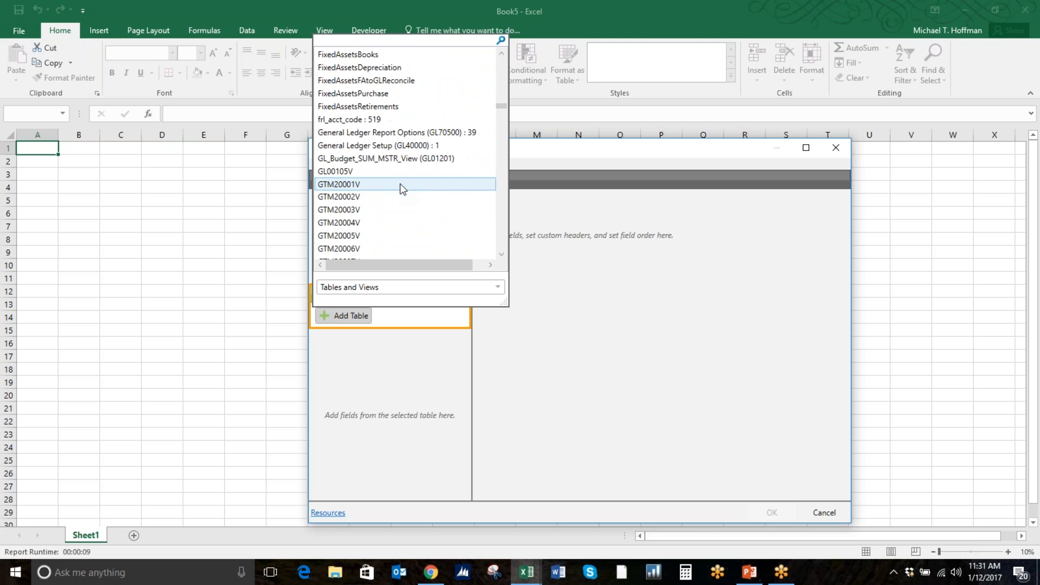
scroll(400, 185, "down", 20)
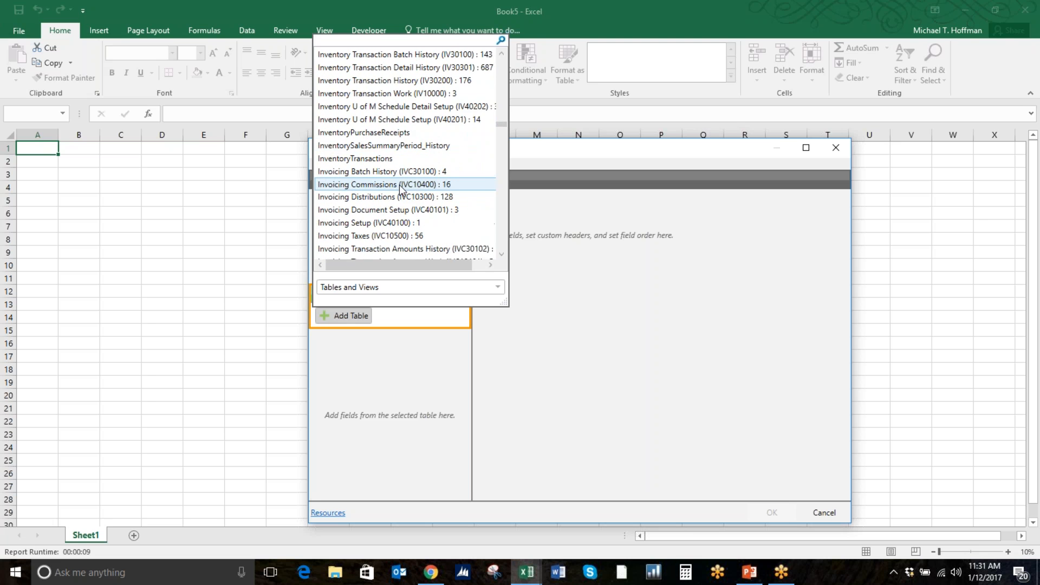
scroll(400, 190, "down", 10)
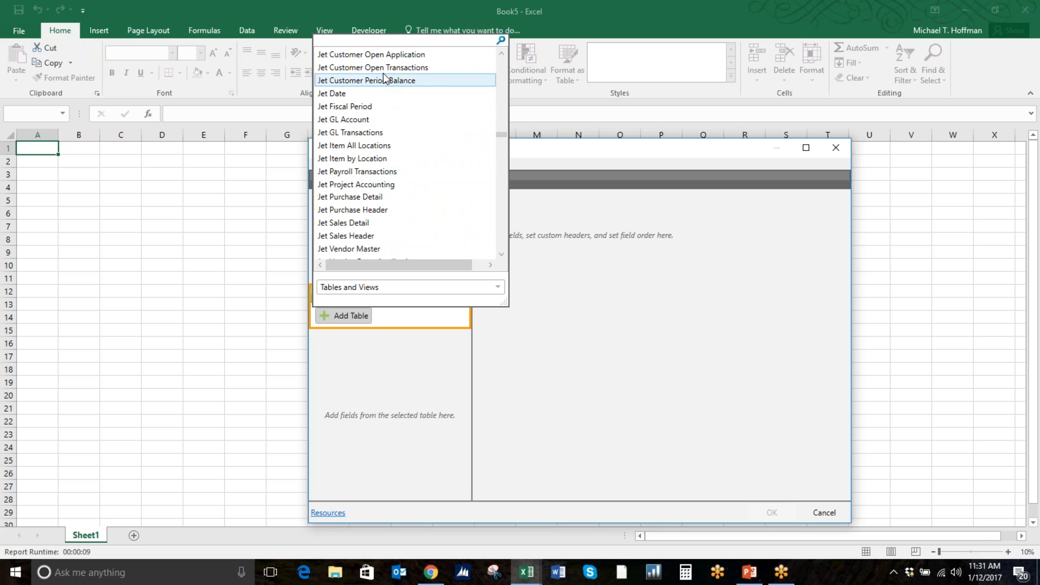
scroll(397, 217, "down", 1)
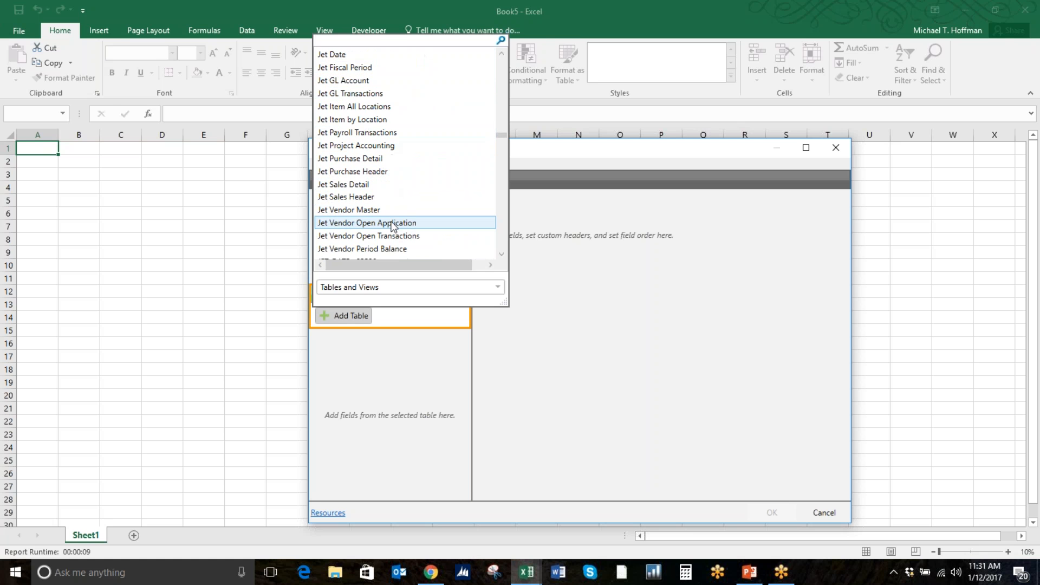
scroll(402, 200, "down", 2)
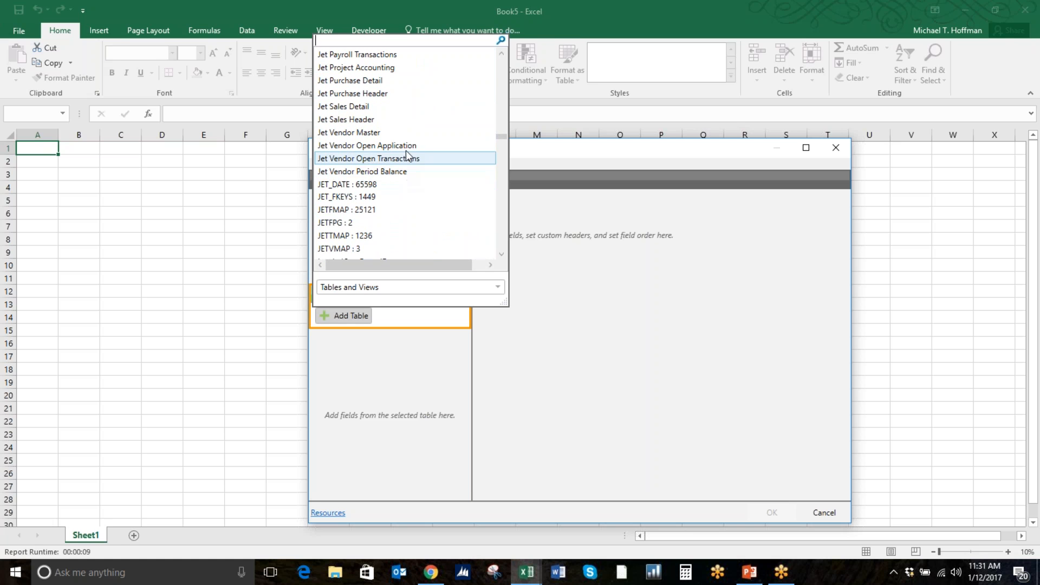
scroll(436, 135, "up", 2)
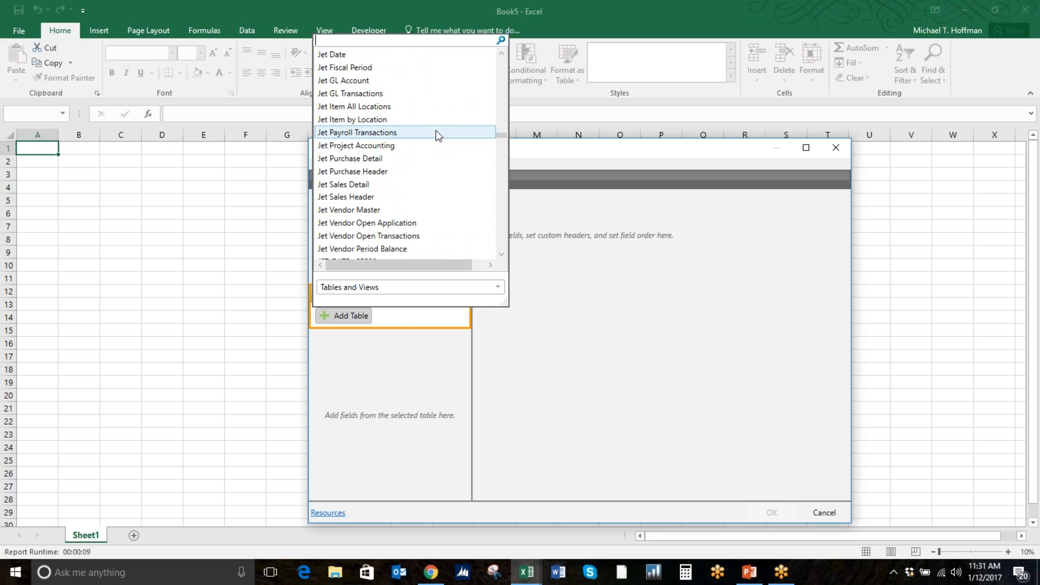
scroll(435, 132, "up", 1)
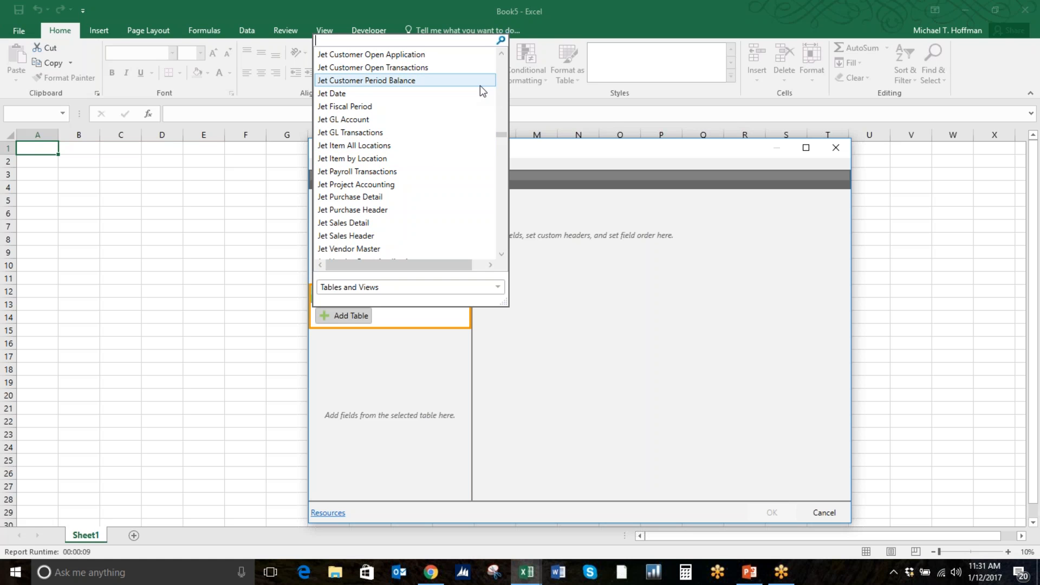
Add the Customers view as the report's source table
scroll(430, 157, "up", 1)
scroll(430, 169, "up", 2)
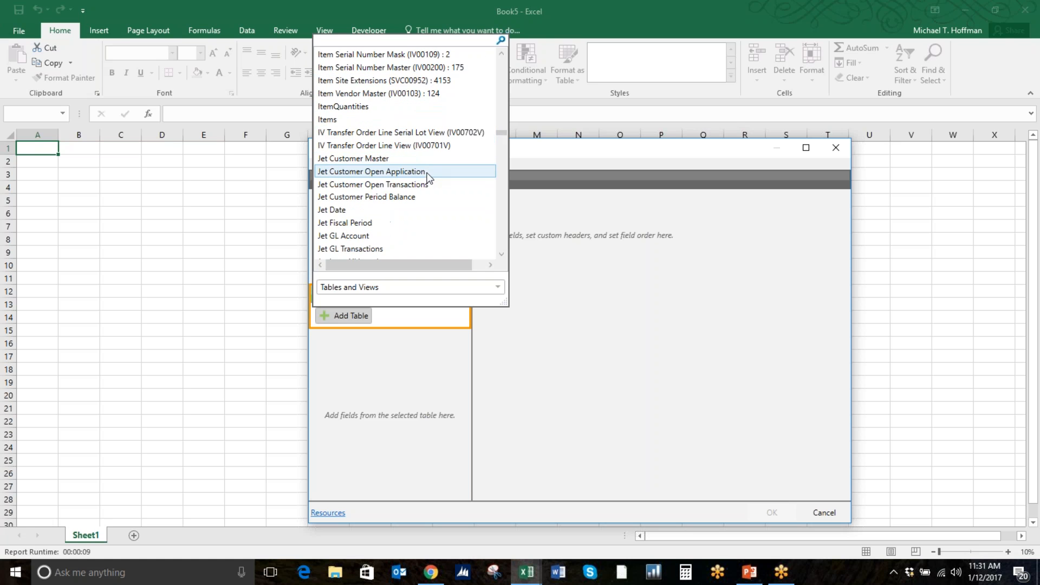
left_click_drag(502, 135, 505, 88)
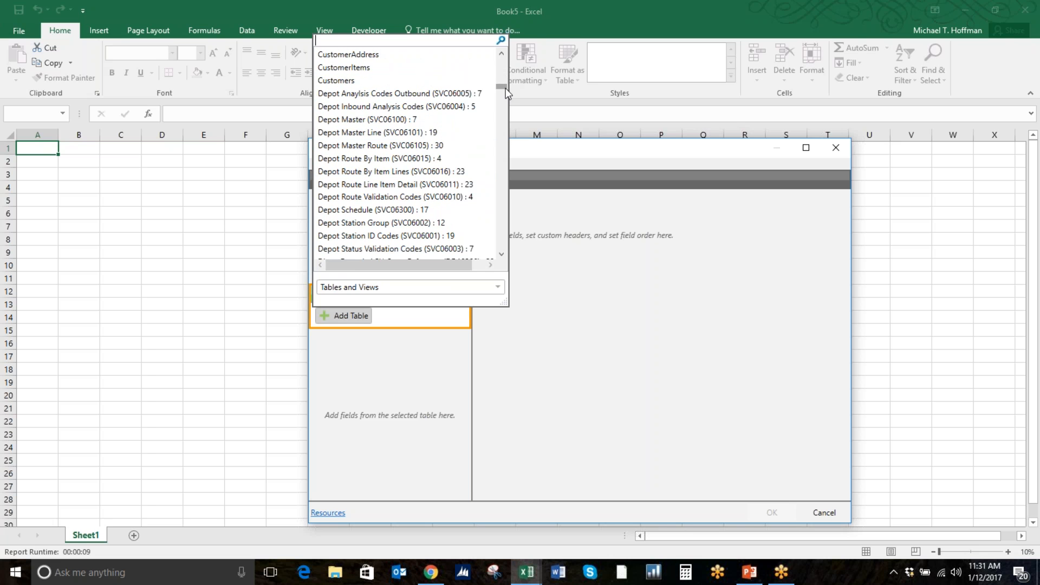
left_click(396, 84)
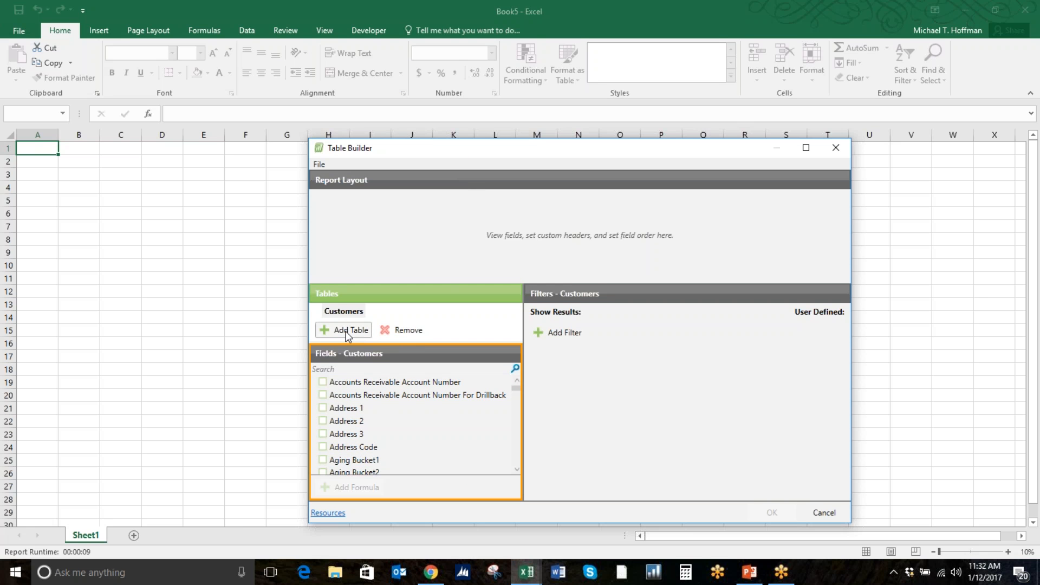
Include the Customer Number and Customer Name fields from Customers in the report layout
scroll(404, 397, "down", 5)
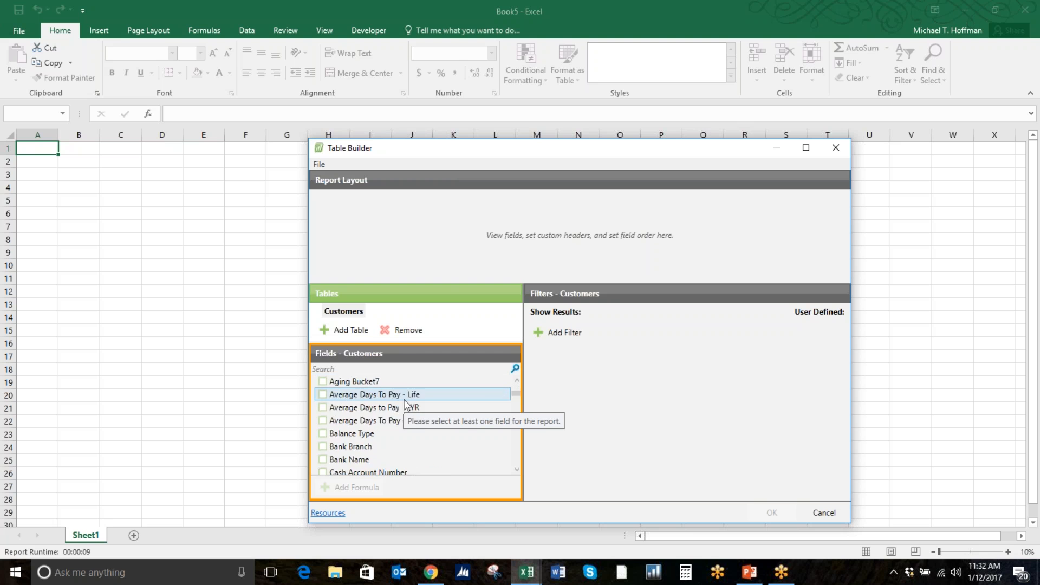
scroll(406, 401, "down", 4)
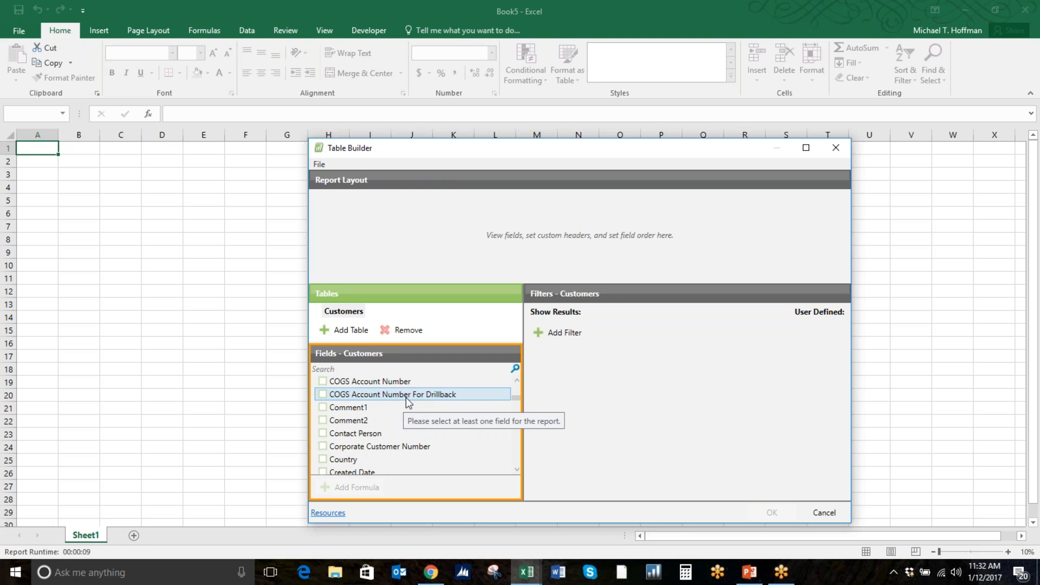
scroll(424, 442, "down", 4)
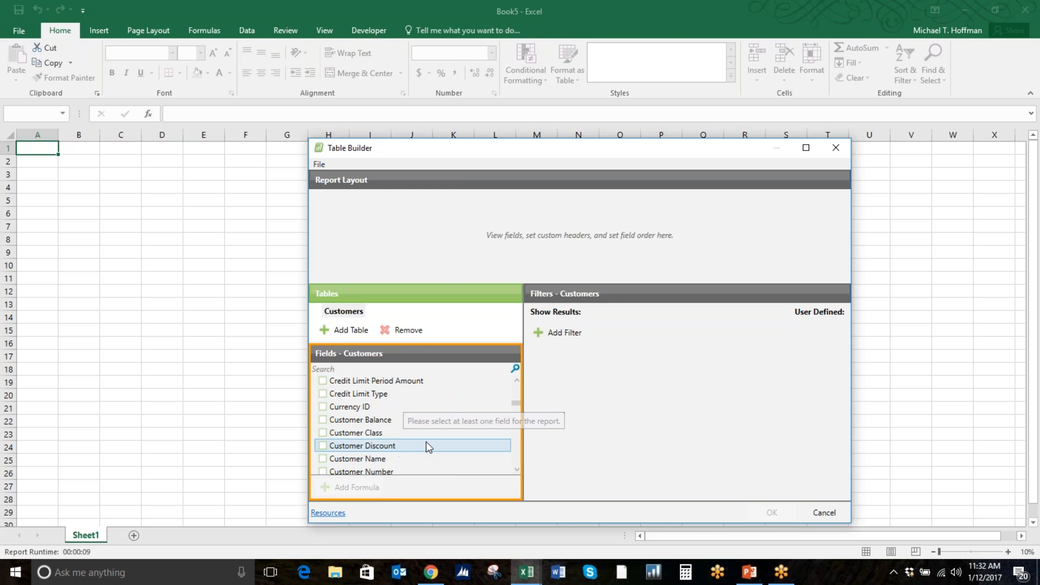
left_click(323, 393)
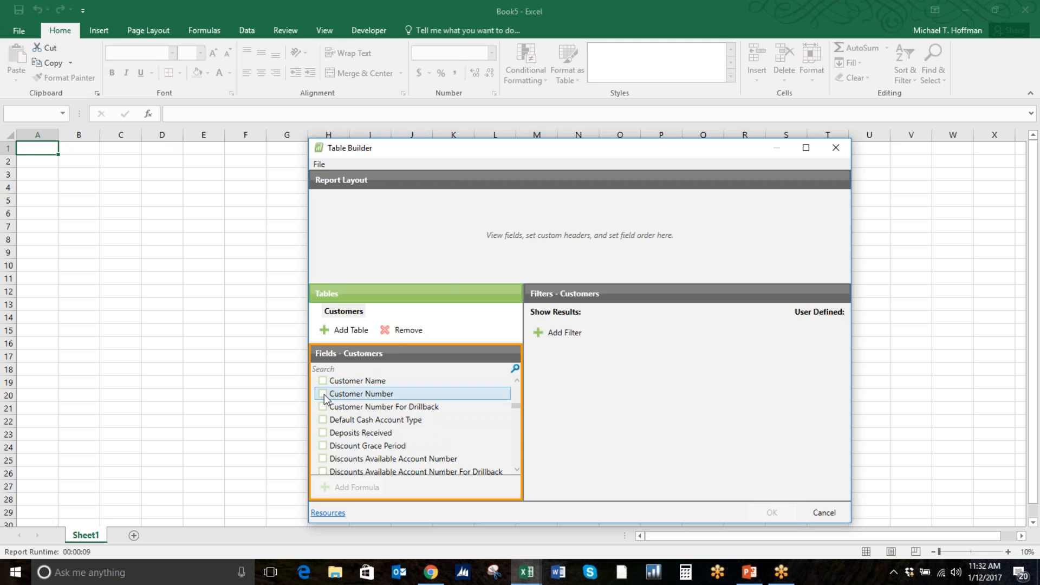
left_click(323, 381)
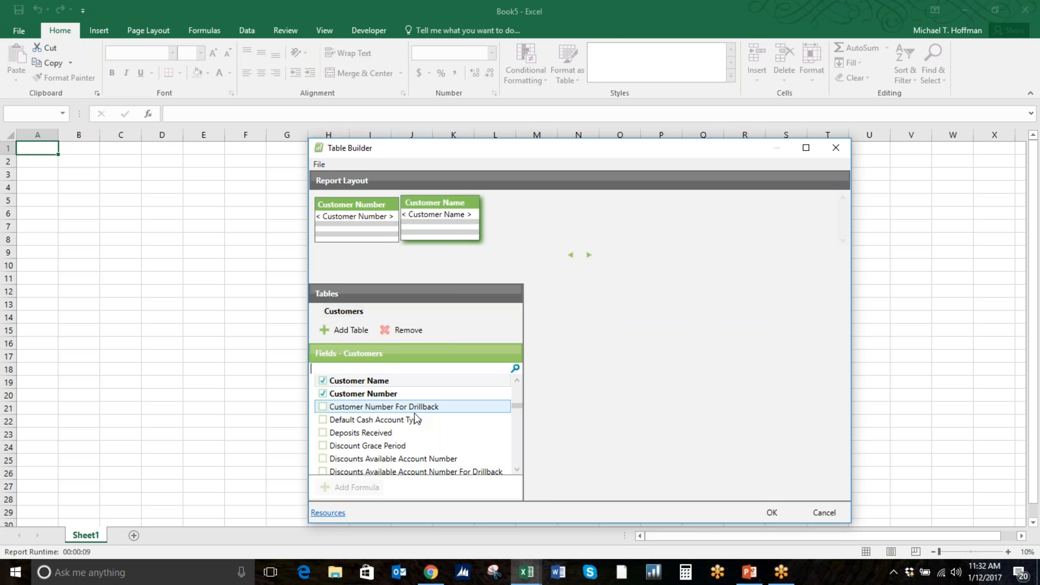
Add the Credit Limit Type, Customer Balance and Credit Limit Period Amount fields to the report layout
scroll(381, 403, "up", 2)
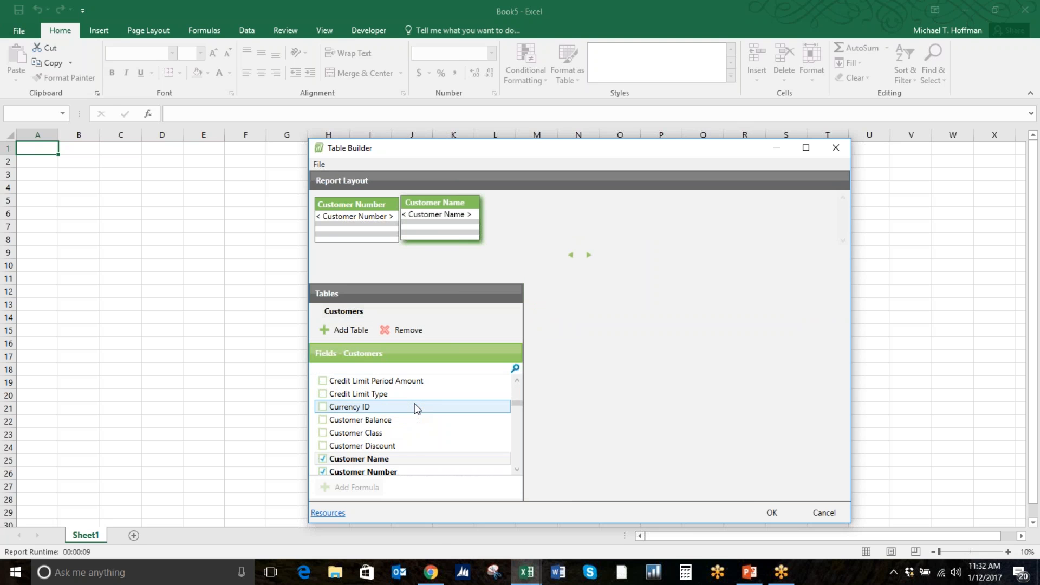
left_click(323, 394)
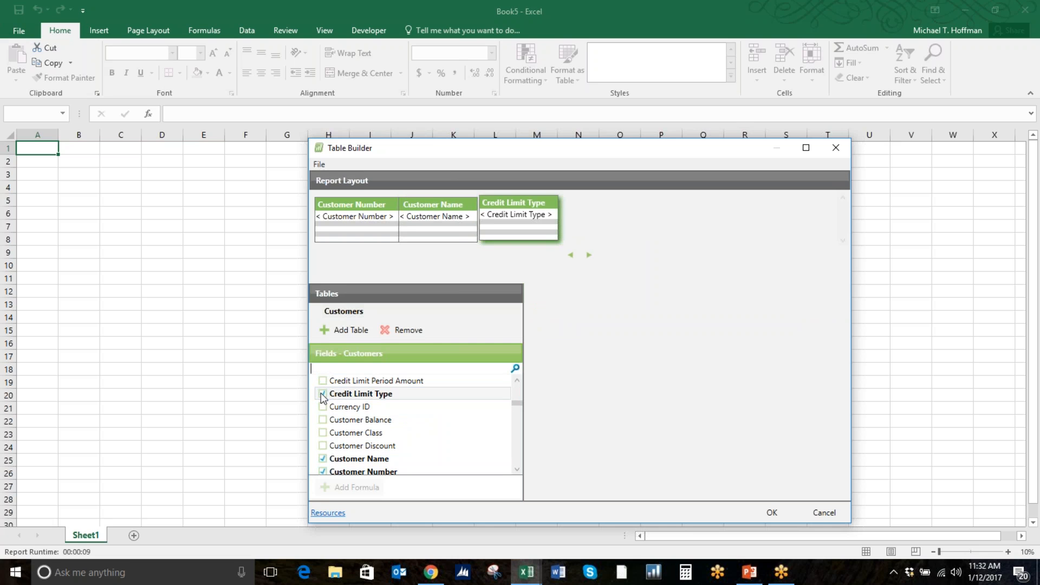
left_click(323, 420)
scroll(402, 422, "up", 2)
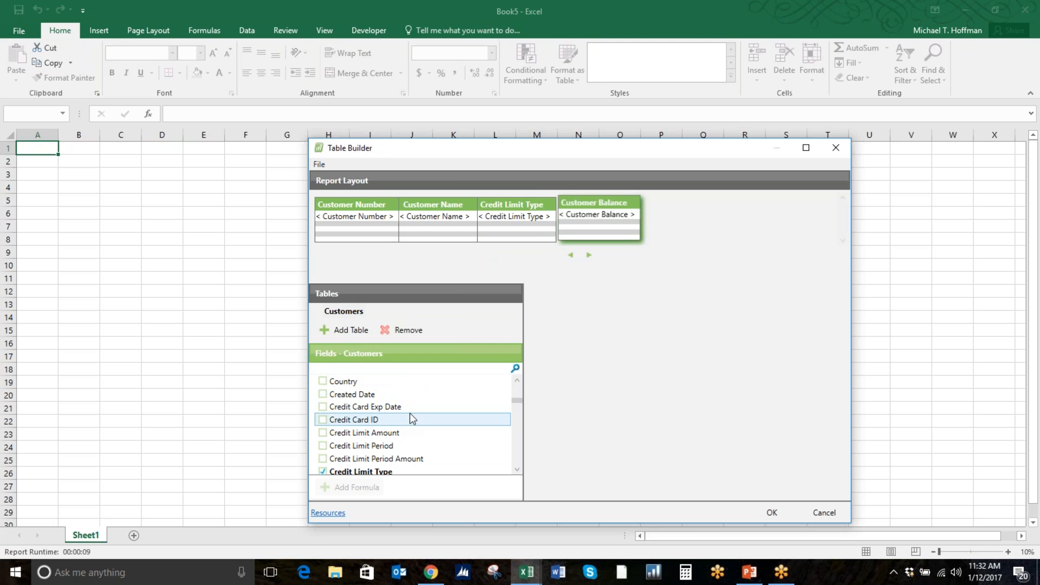
left_click(323, 458)
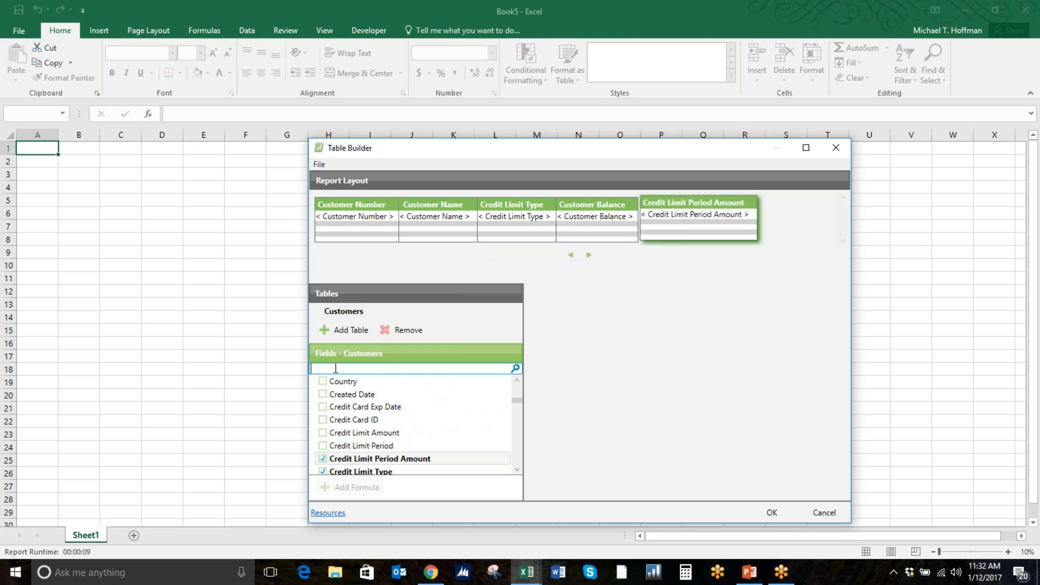
Search the Customers fields for "sales" and add Salesperson ID to the report layout
type("sales")
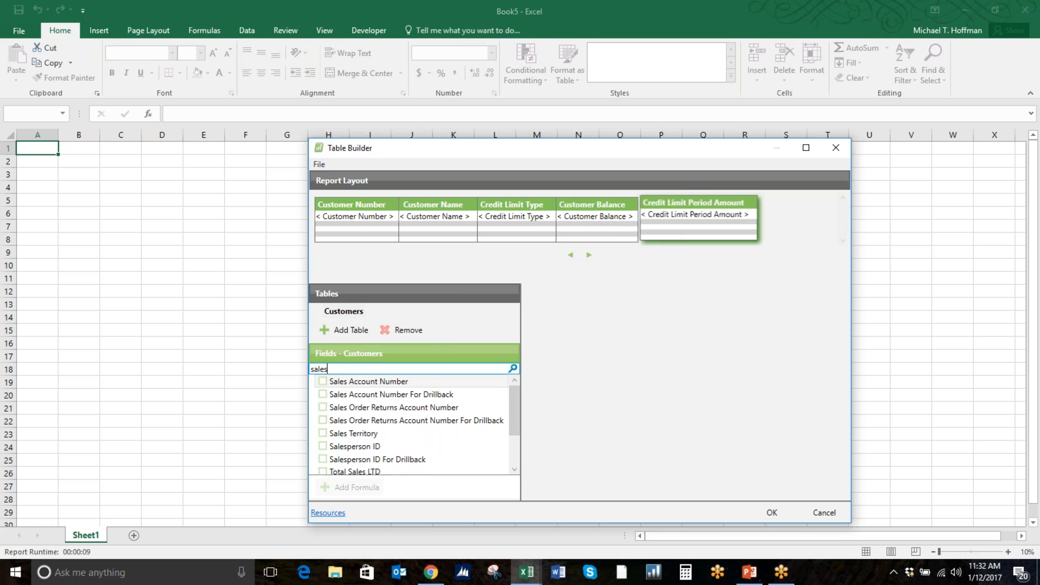
scroll(387, 428, "down", 2)
scroll(405, 427, "up", 2)
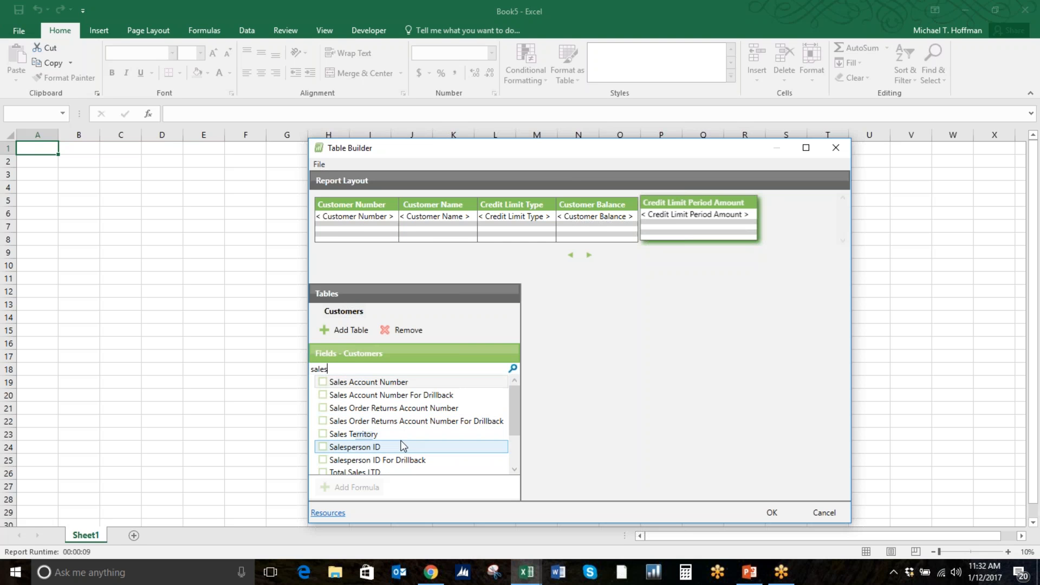
left_click(323, 447)
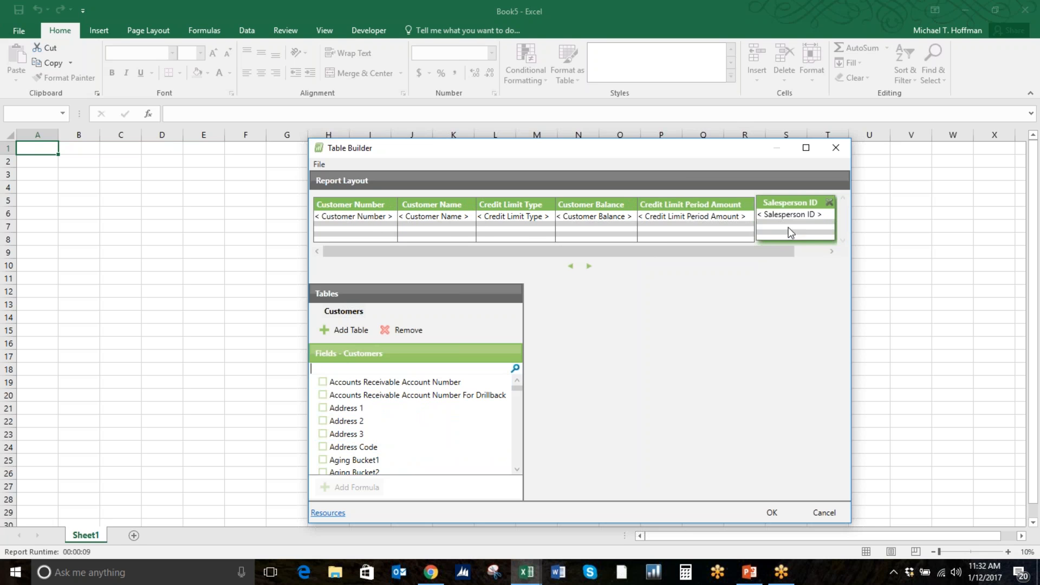
Try swapping the Customer Number and Customer Name columns in the report layout, and open the Customer Number heading for editing
left_click_drag(444, 223, 333, 218)
left_click_drag(463, 226, 356, 219)
double_click(360, 203)
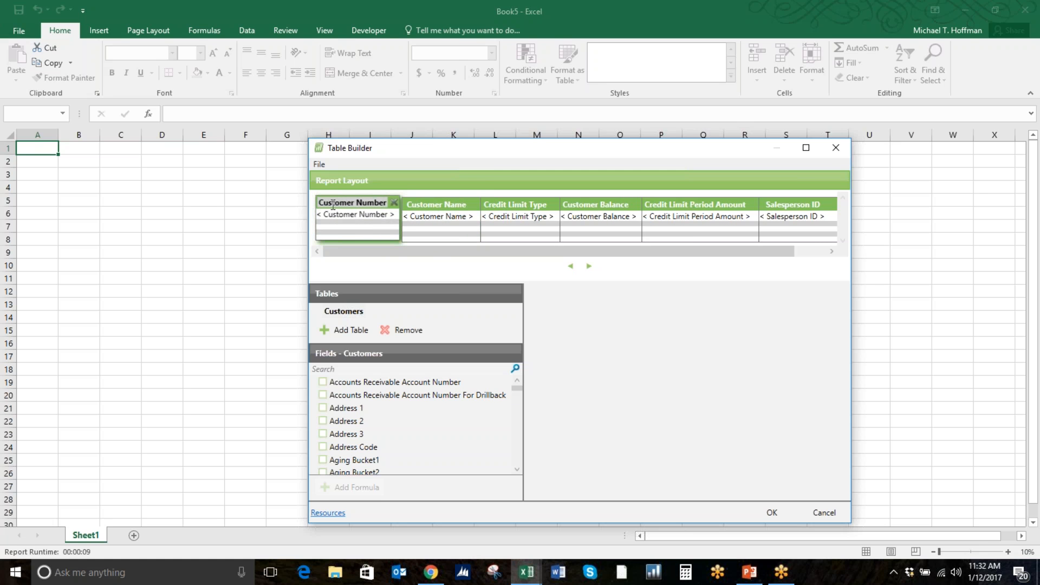
left_click(374, 234)
Go through the report layout columns one by one from Customer Name to Salesperson ID
left_click(454, 225)
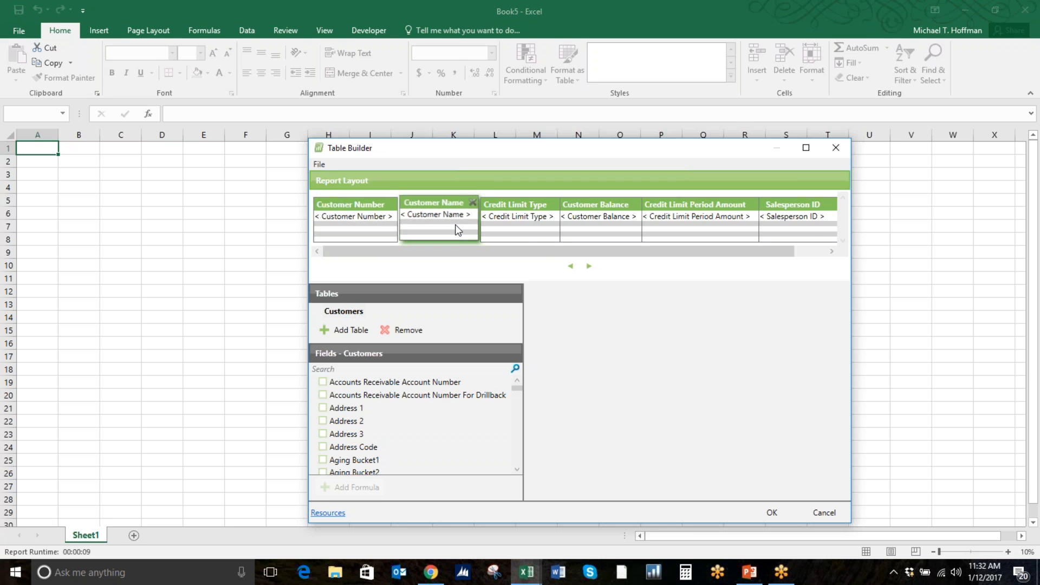
left_click(537, 227)
left_click(595, 232)
left_click(682, 234)
left_click(807, 232)
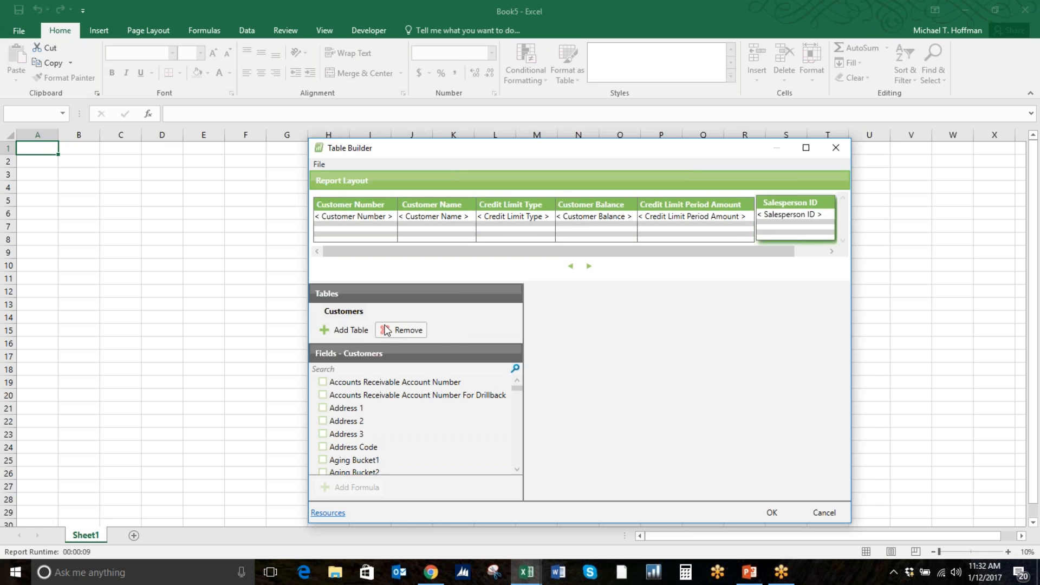
Add a filter to the Customers table and choose Sales Territory as its field by searching for "sales"
left_click(349, 312)
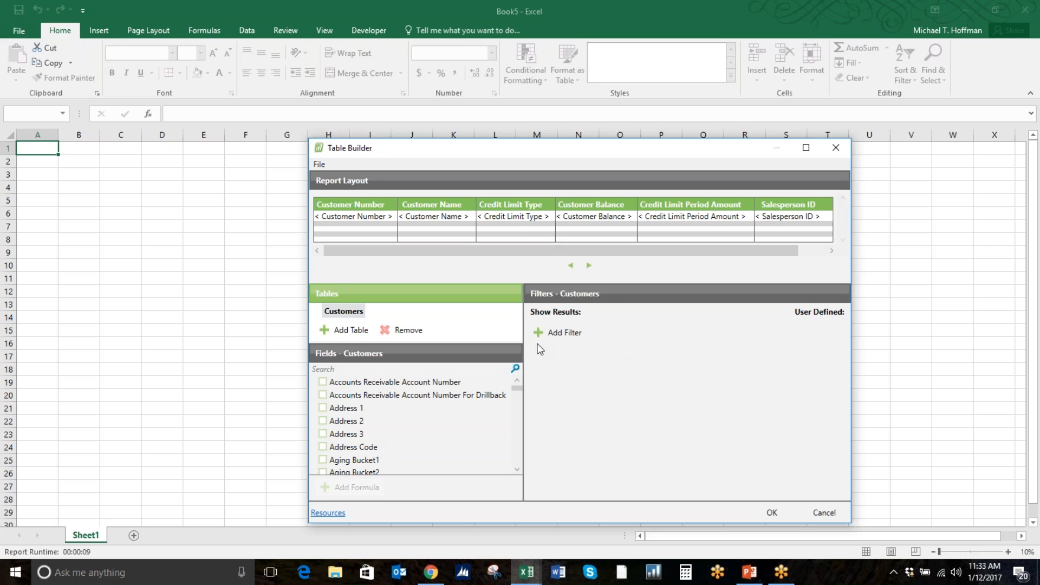
left_click(558, 334)
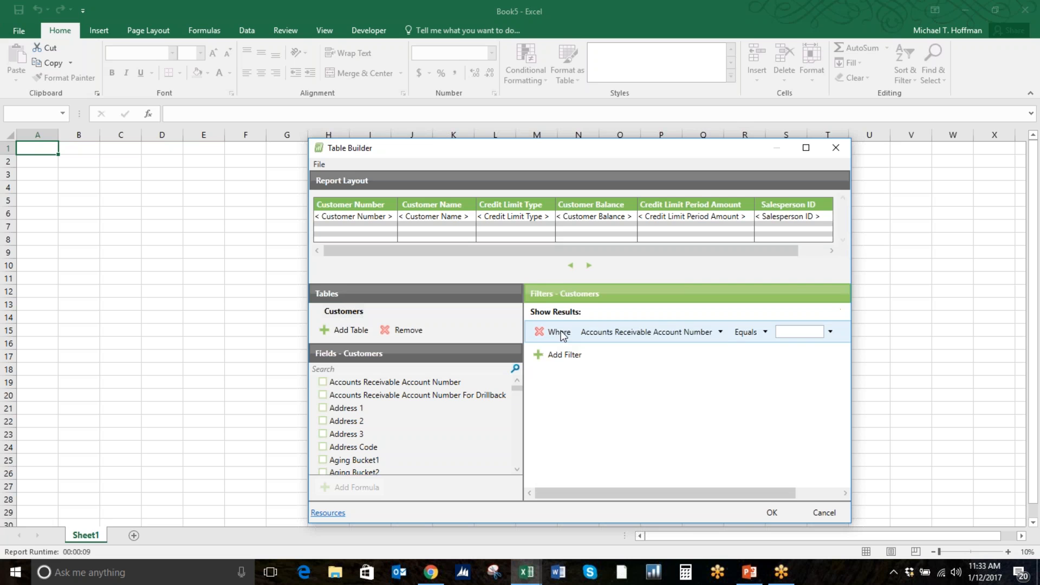
left_click(720, 330)
scroll(689, 428, "down", 3)
scroll(690, 437, "up", 3)
left_click(632, 345)
type("sales")
left_click(655, 411)
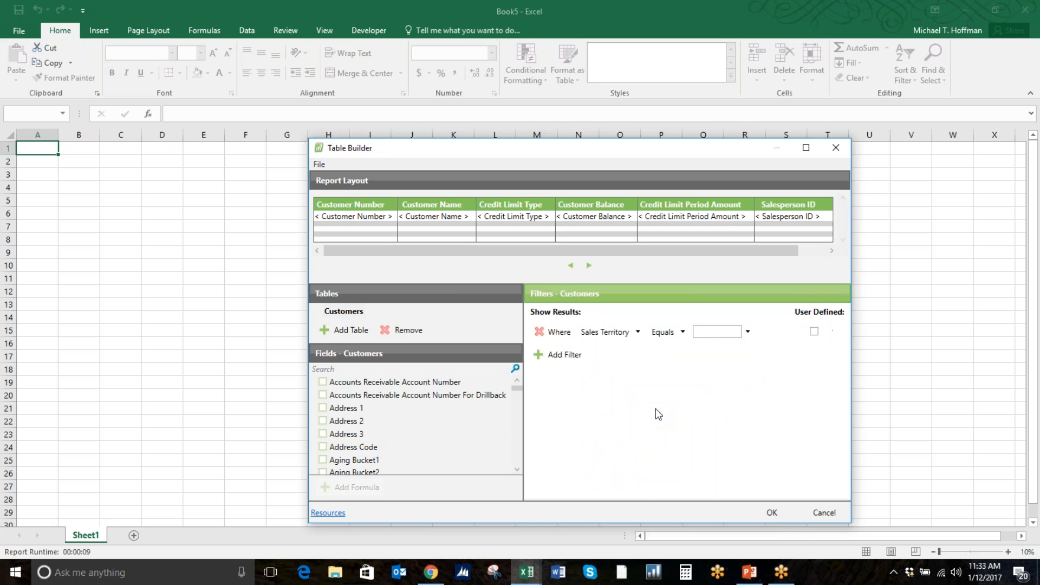
Make the Sales Territory filter user defined with the value *, and finish the report without saving it as a Table Builder template
left_click(715, 332)
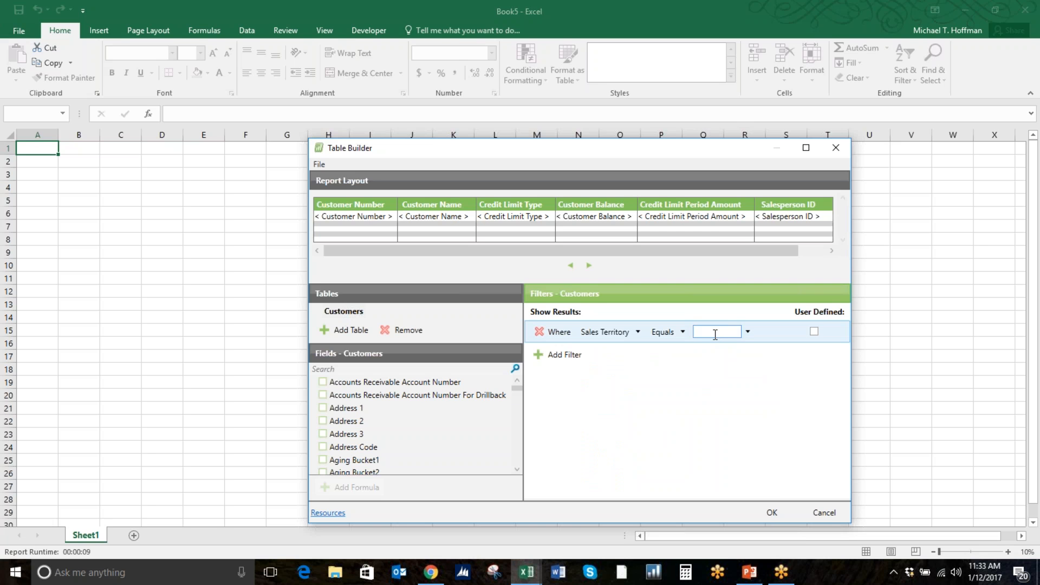
left_click(814, 331)
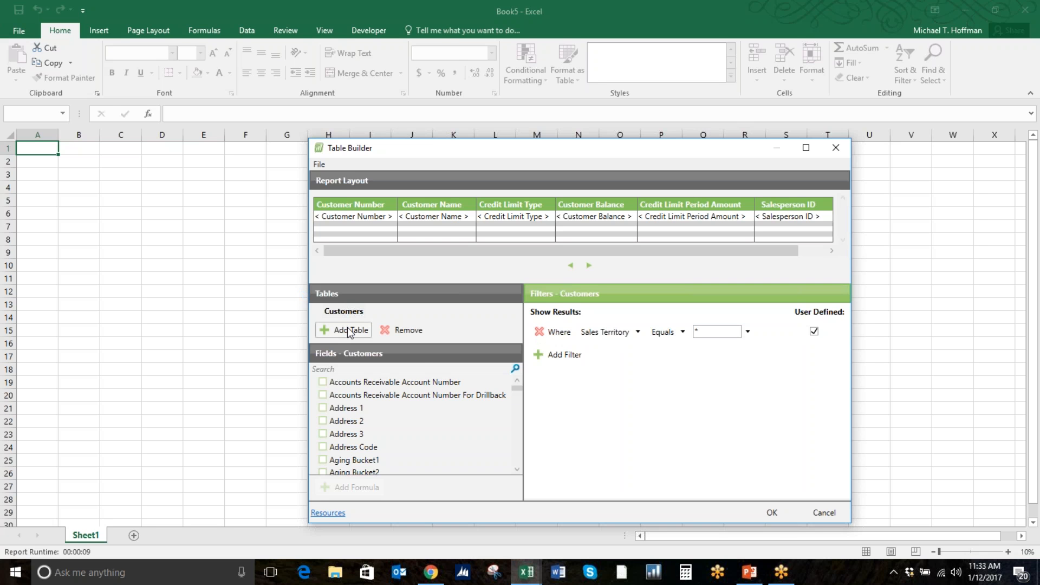
left_click(773, 512)
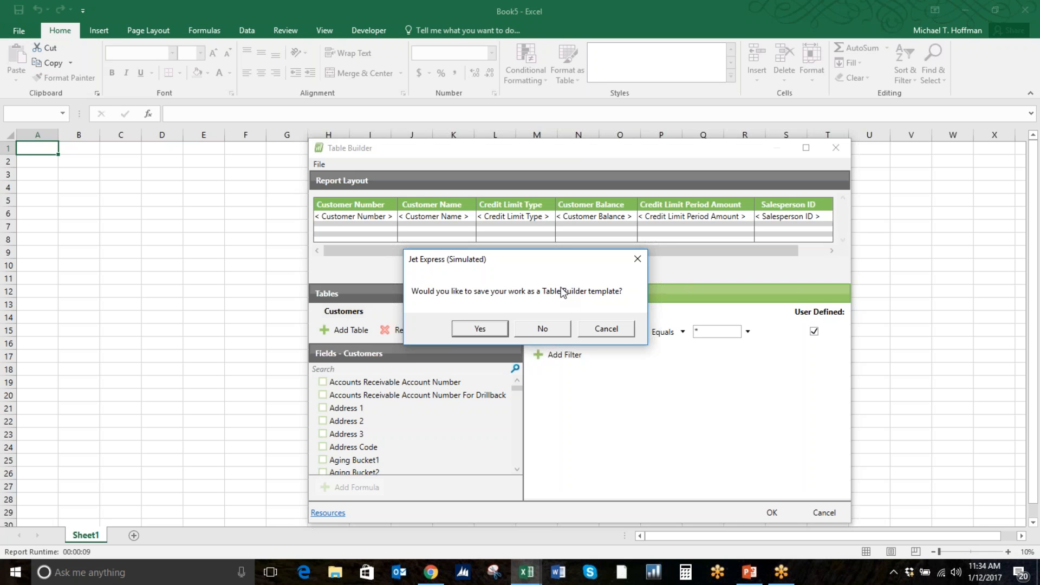
left_click(543, 329)
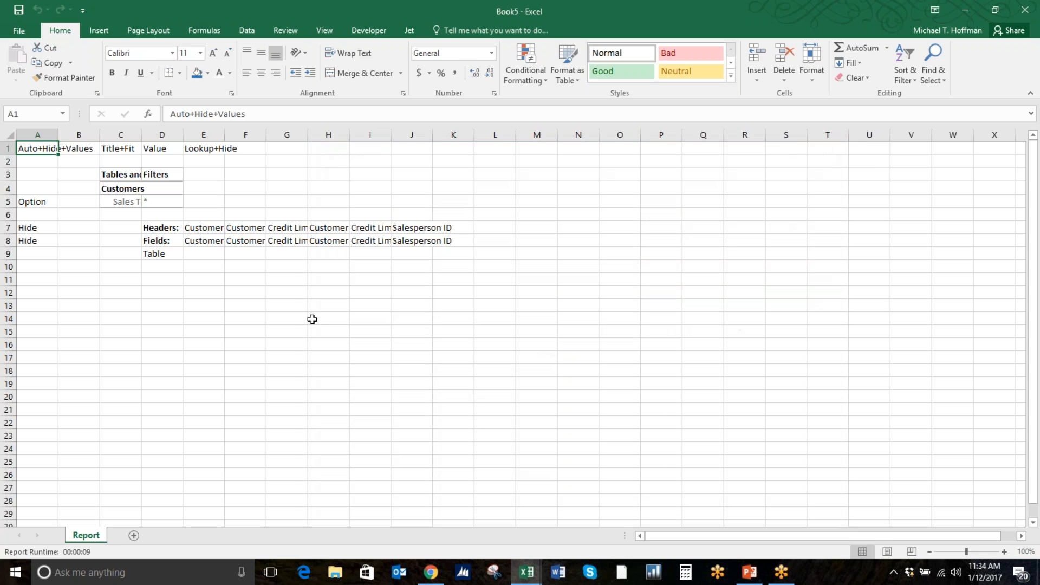
Refresh the Jet report and run it with the Sales Territory option set to *
left_click(412, 31)
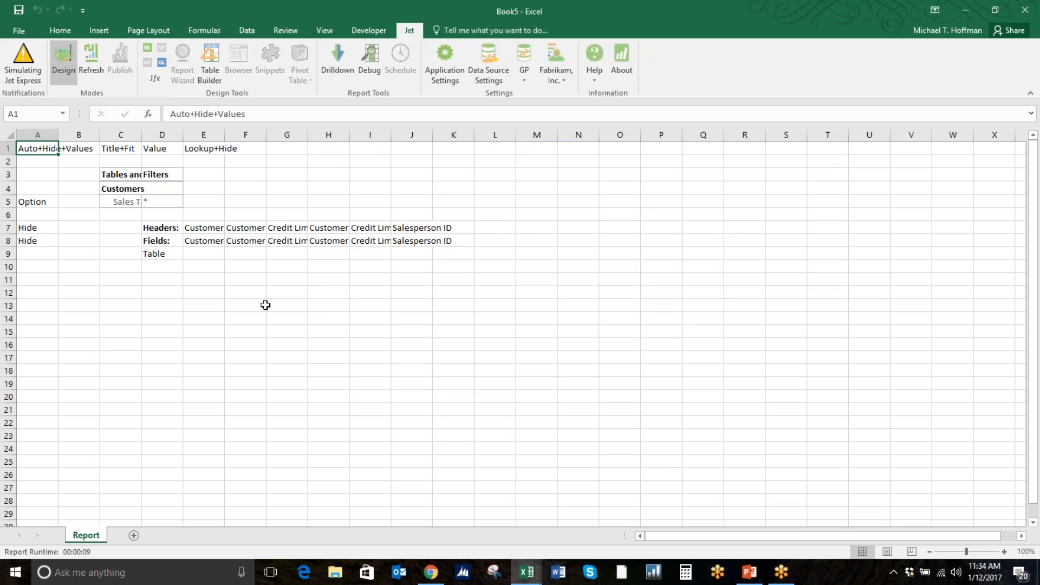
left_click(264, 304)
left_click(98, 70)
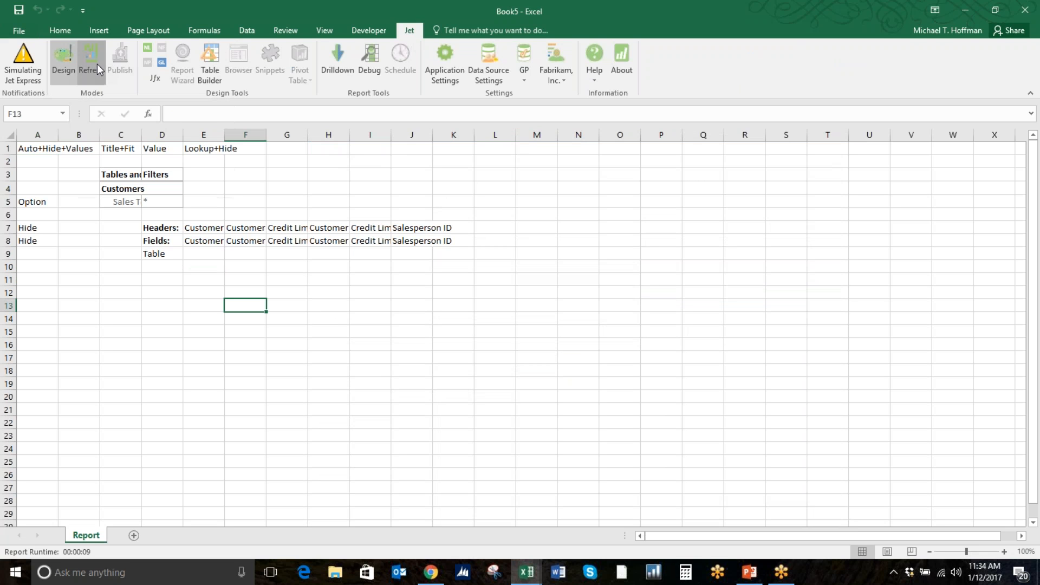
left_click(87, 50)
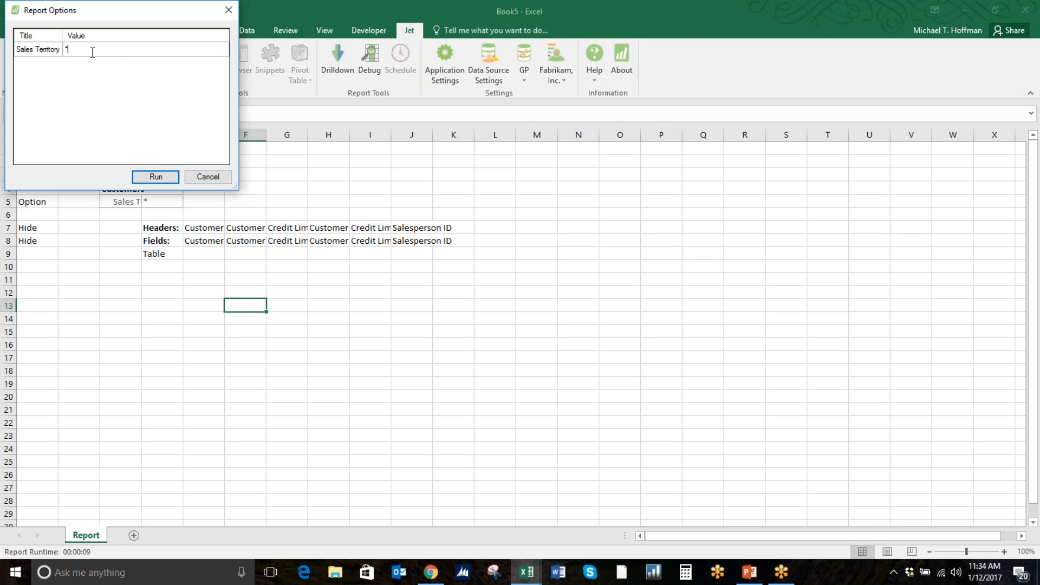
left_click(153, 176)
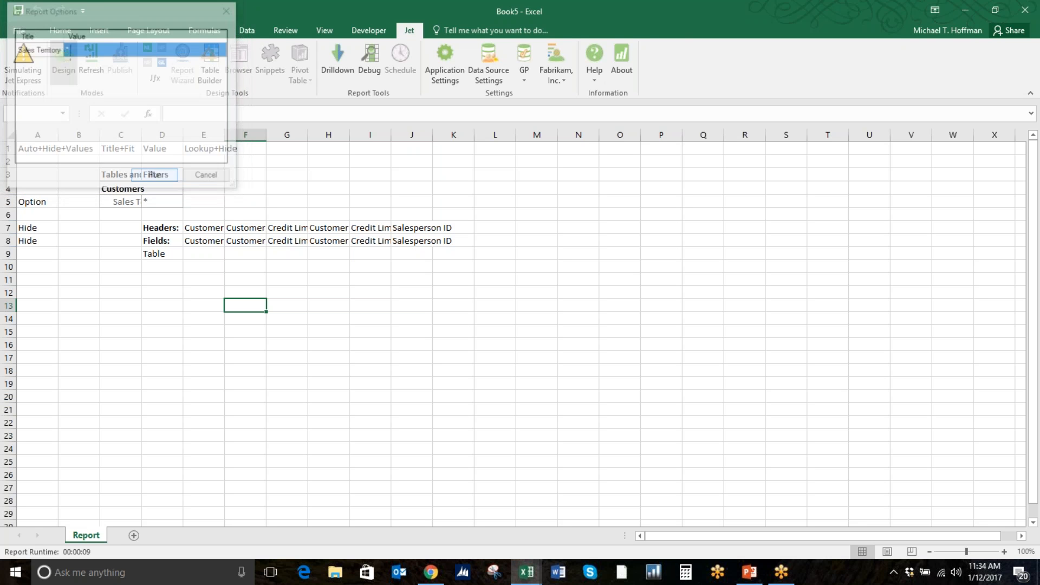
left_click(834, 306)
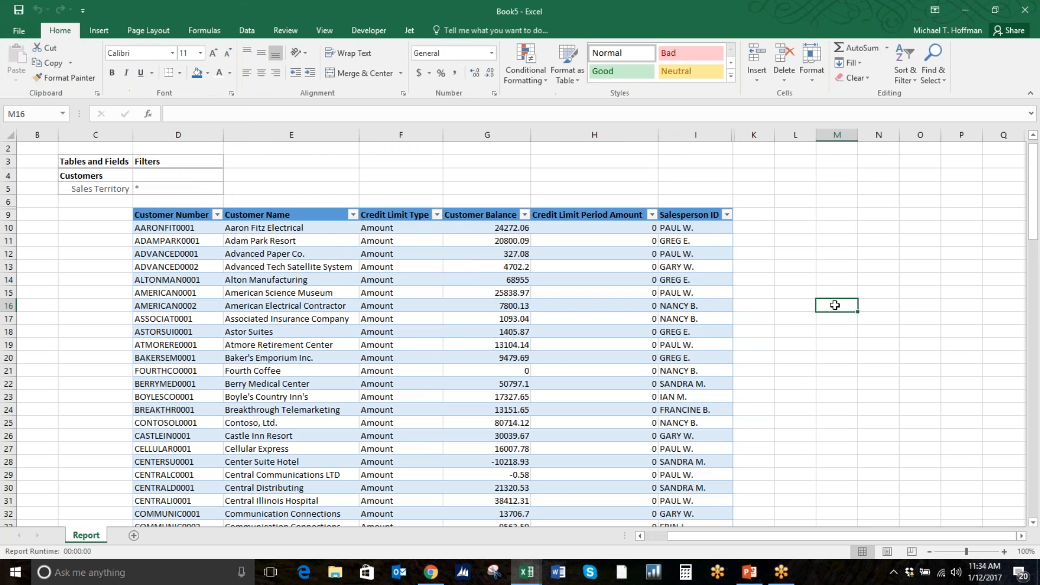
Look through the generated customer rows and compare them with the Report sheet of the GP029 - Customer Balances and Credit Limits workbook
scroll(406, 257, "down", 18)
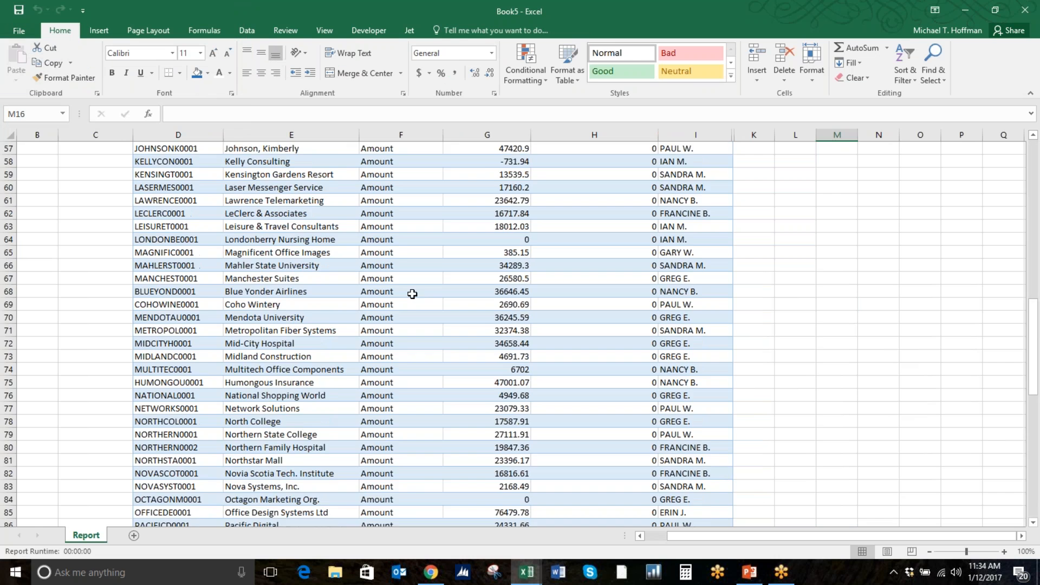
scroll(412, 294, "down", 11)
scroll(408, 294, "up", 8)
scroll(408, 295, "up", 14)
mouse_move(528, 580)
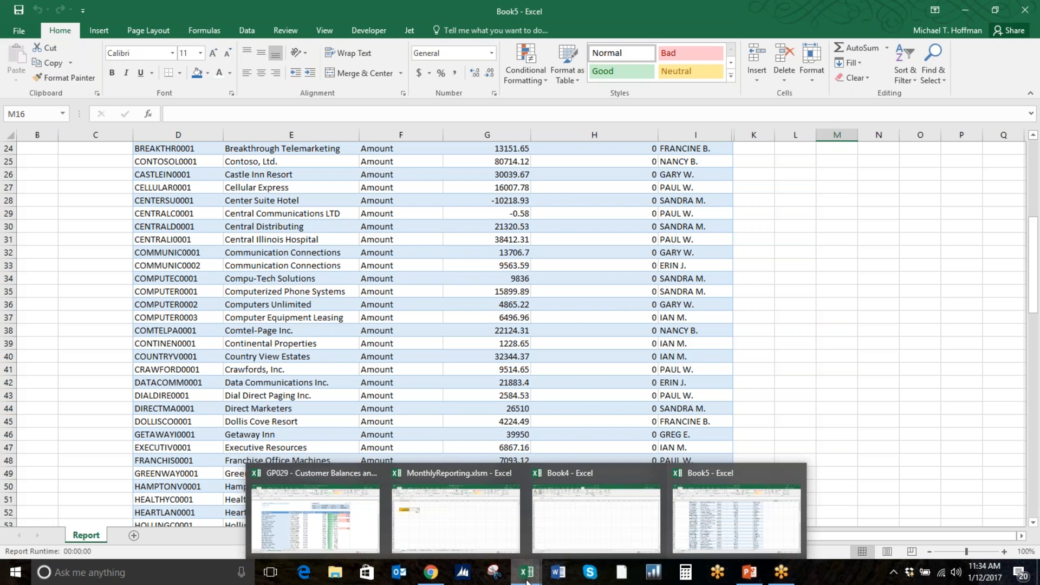
left_click(282, 528)
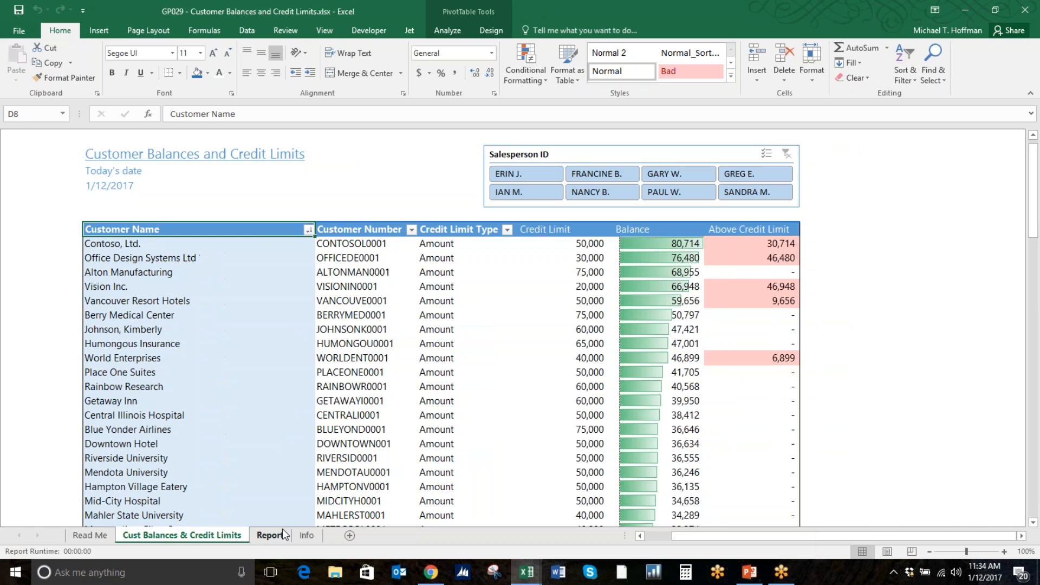
left_click(281, 530)
left_click_drag(780, 531, 808, 531)
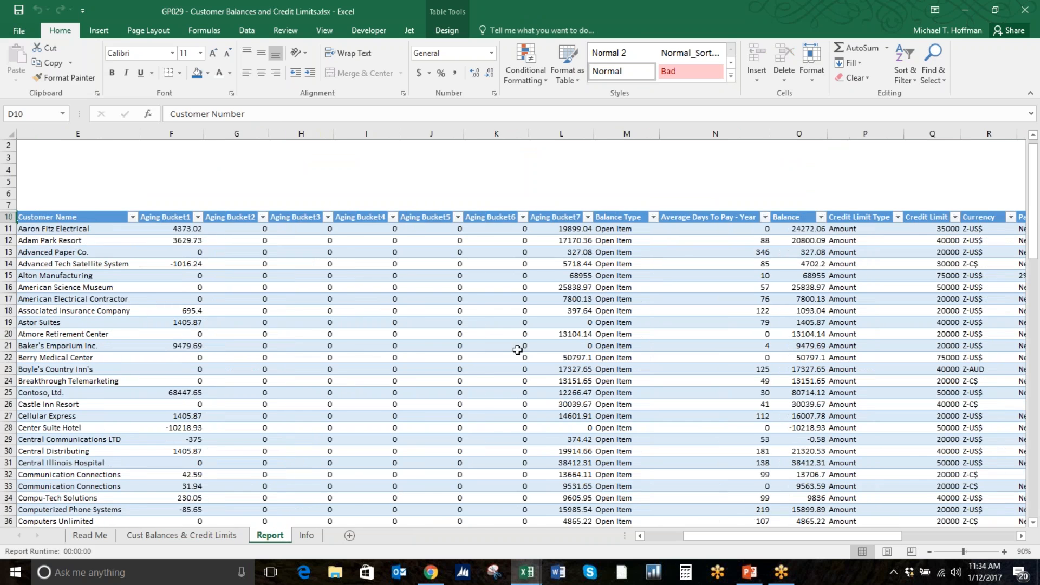
scroll(517, 349, "down", 8)
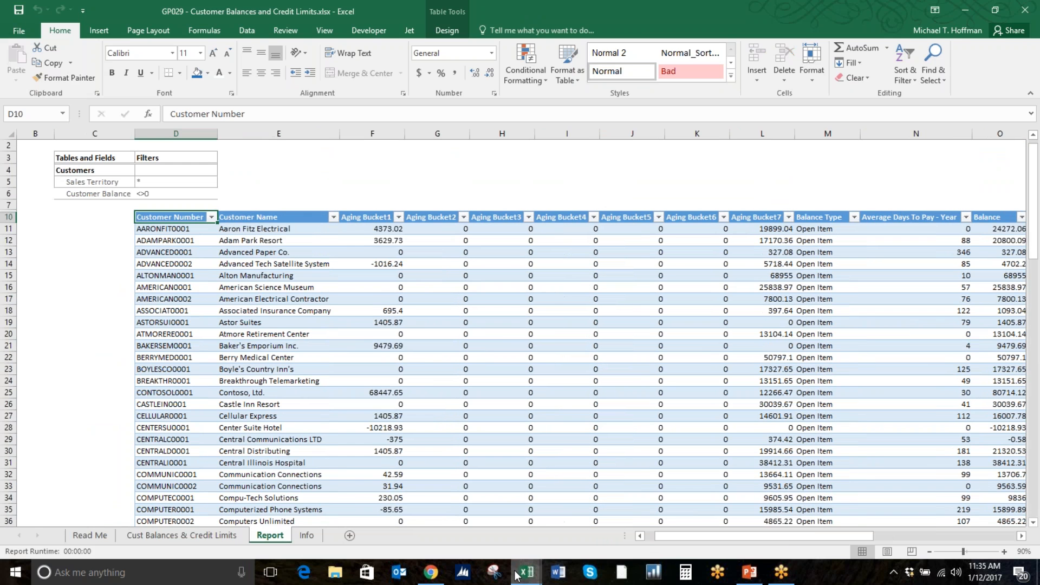
Return to the Book5 workbook and summarize the Customers table with a PivotTable on a new worksheet
left_click(518, 574)
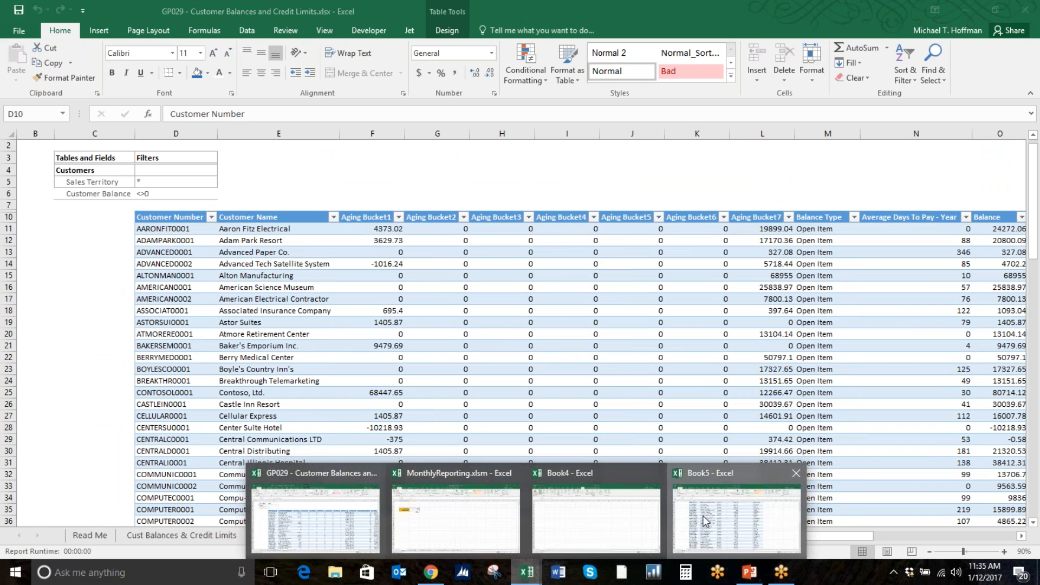
left_click(705, 521)
scroll(404, 306, "up", 7)
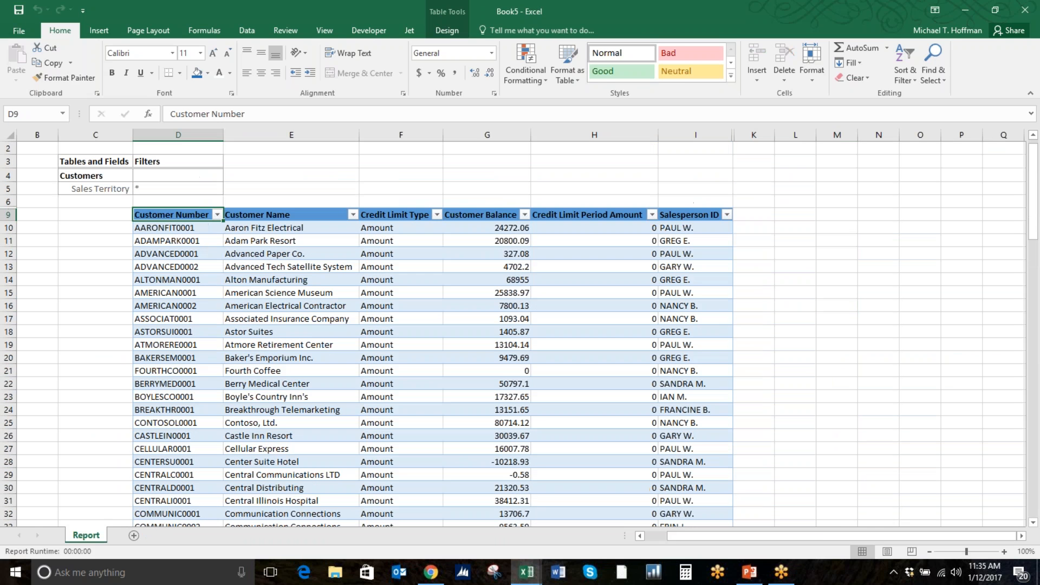
left_click(447, 28)
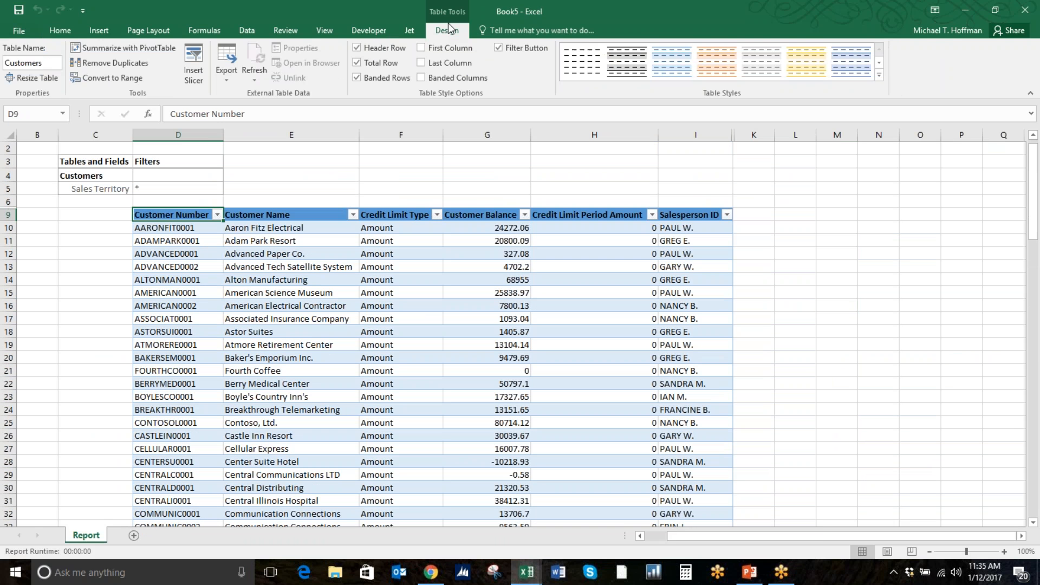
left_click(142, 46)
left_click(696, 533)
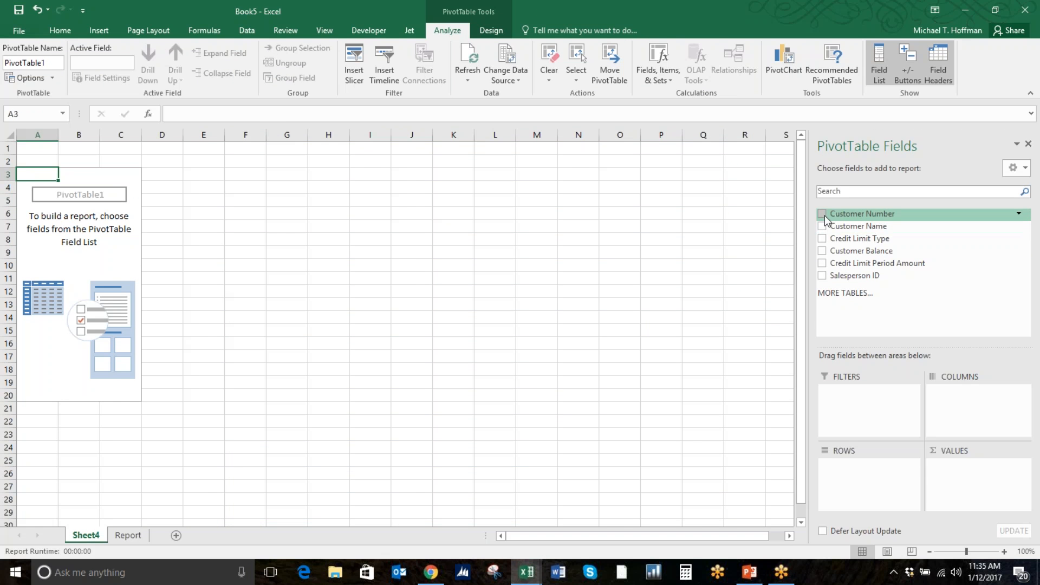
Add Customer Number, Customer Name, Credit Limit Type, Customer Balance and Credit Limit Period Amount to the PivotTable
left_click(822, 214)
left_click(822, 226)
left_click(821, 238)
left_click(821, 251)
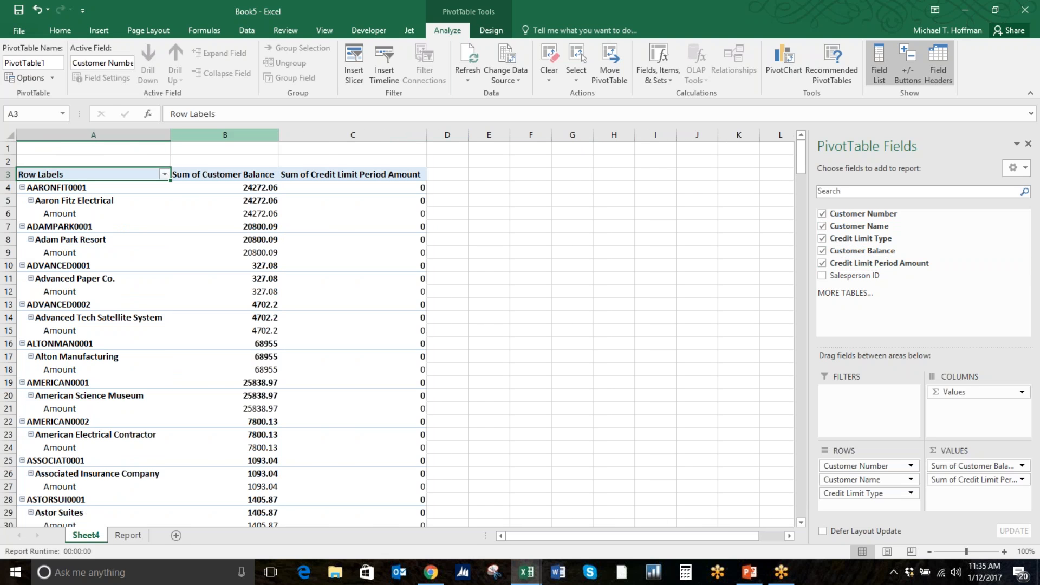
Turn off the PivotTable's subtotals and show its report layout in tabular form
left_click(490, 32)
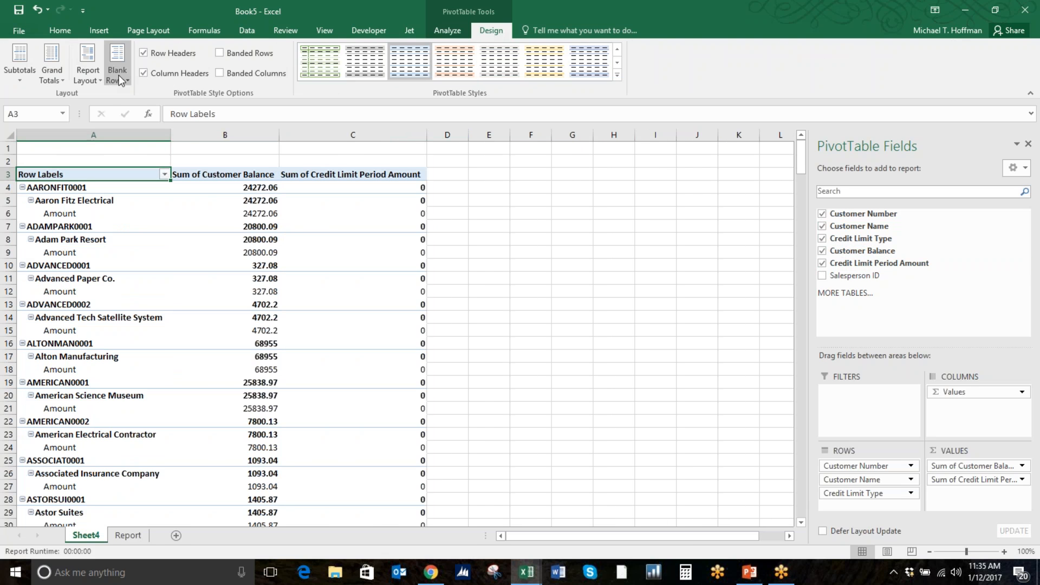
left_click(20, 65)
left_click(54, 101)
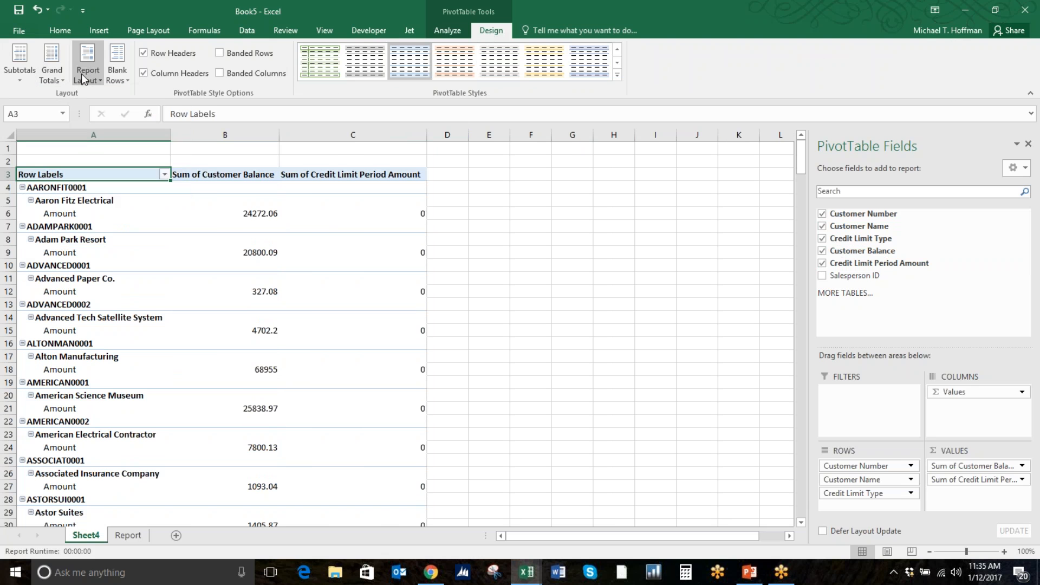
left_click(86, 70)
left_click(138, 157)
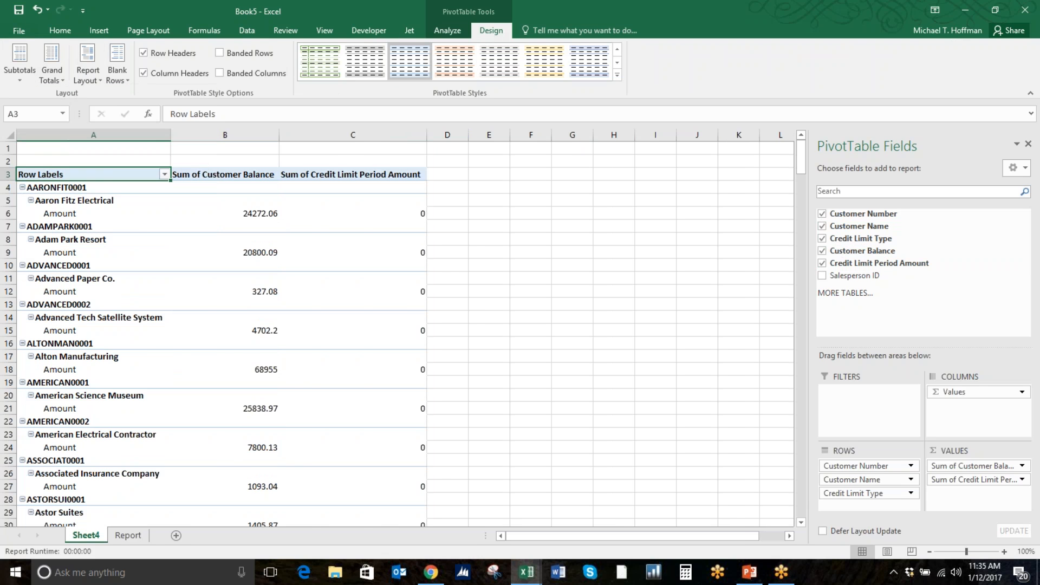
Insert two blank rows above the PivotTable and make row 2 several times taller
right_click(9, 161)
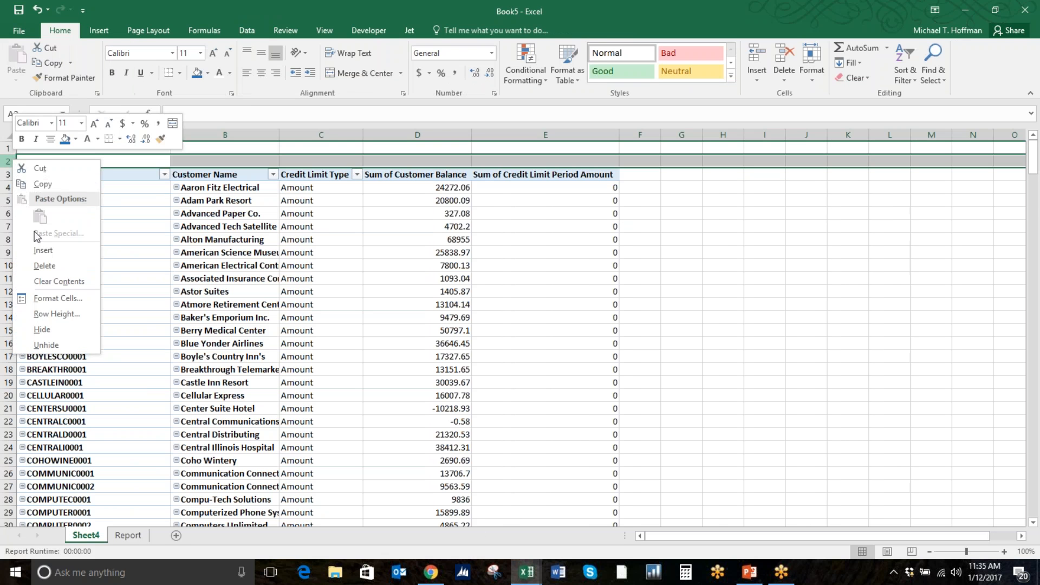
left_click(45, 257)
right_click(10, 160)
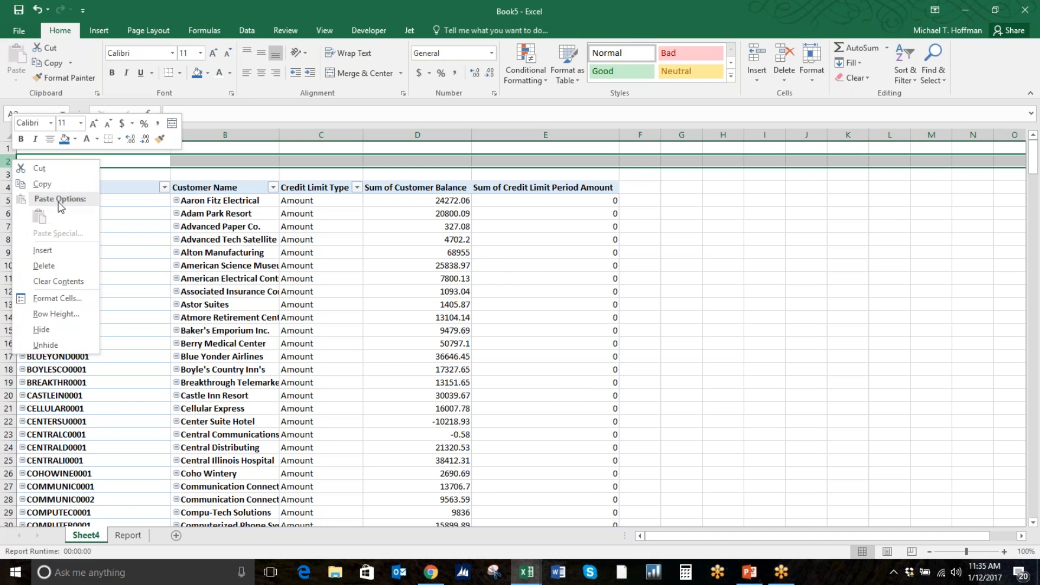
left_click(65, 257)
left_click_drag(18, 168, 18, 216)
left_click(272, 184)
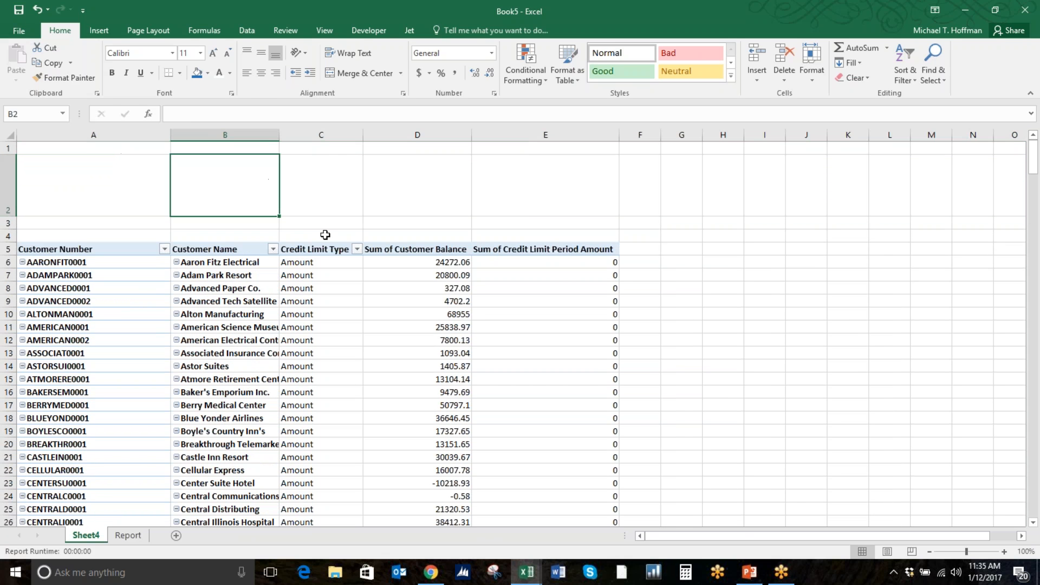
Add Salesperson ID as a slicer to the PivotTable and place it at the top of the sheet over column E
left_click(110, 248)
right_click(893, 275)
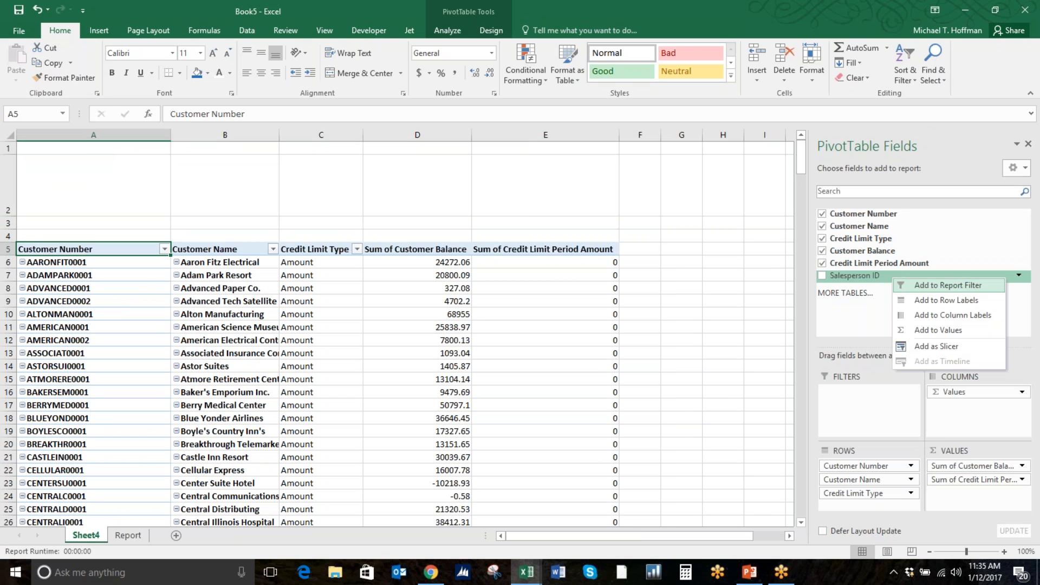
left_click(948, 345)
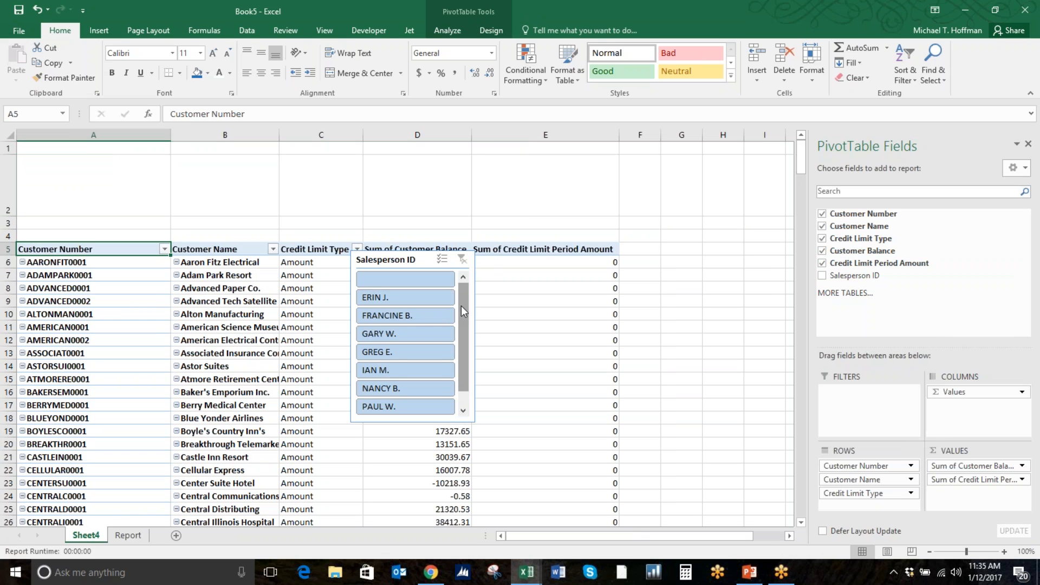
left_click_drag(428, 262, 574, 151)
scroll(609, 234, "down", 1)
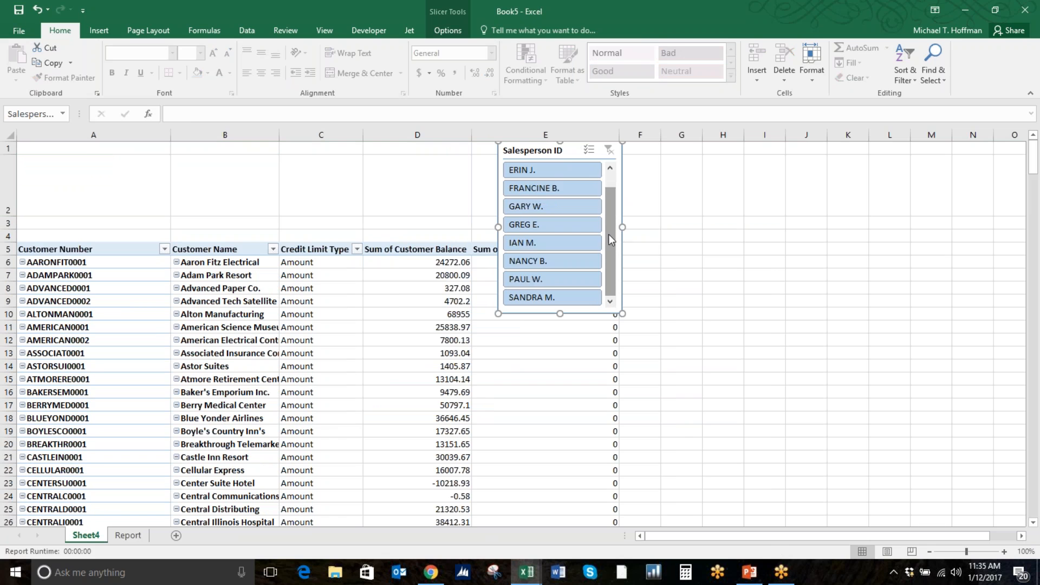
scroll(583, 241, "up", 1)
scroll(584, 241, "down", 1)
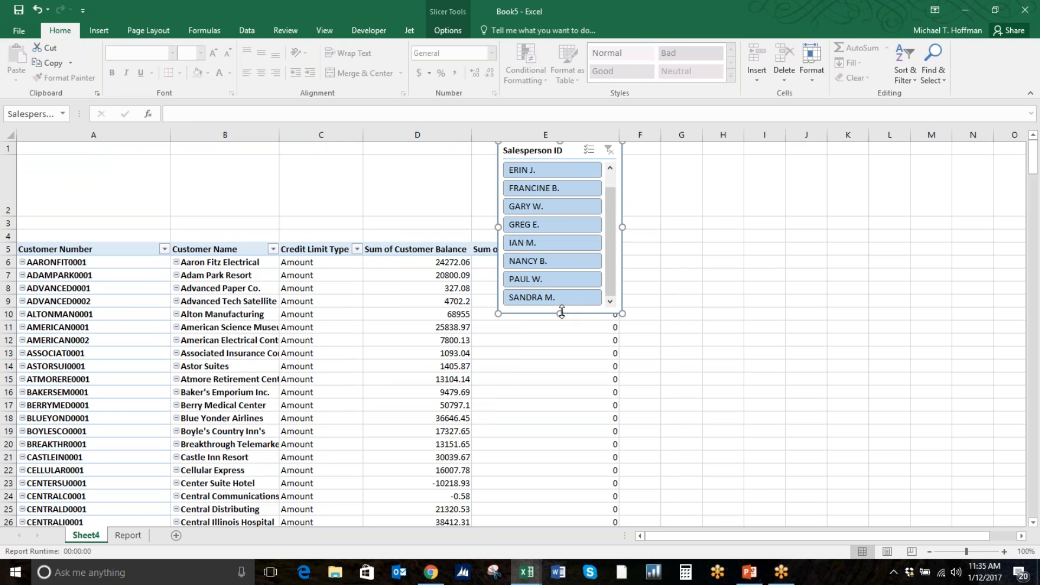
Shorten the Salesperson ID slicer to end above the PivotTable's header row and test it on single salespeople, leaving the filter cleared
left_click_drag(560, 314, 560, 240)
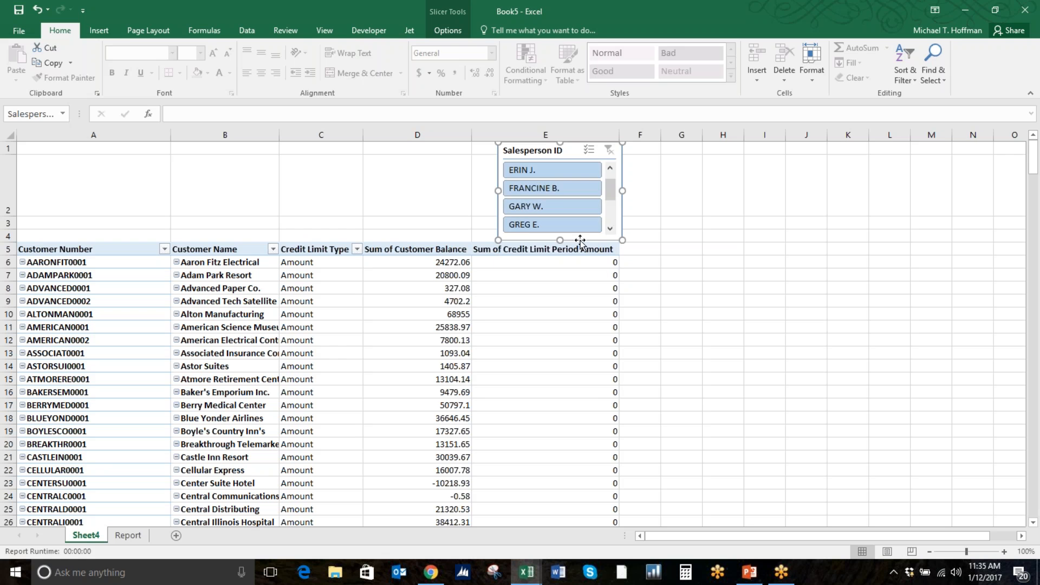
left_click(560, 195)
left_click(560, 205)
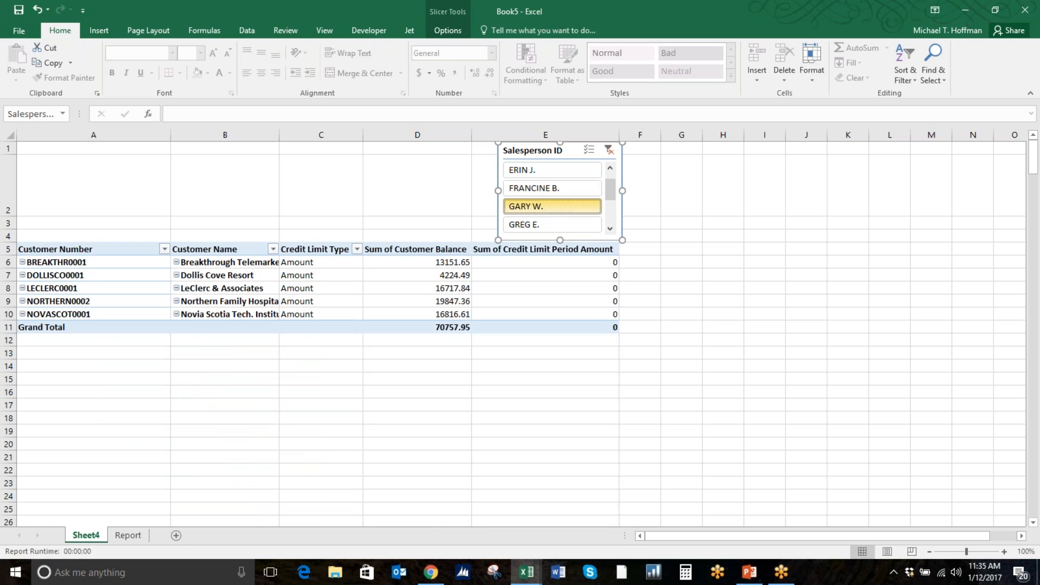
left_click(558, 187)
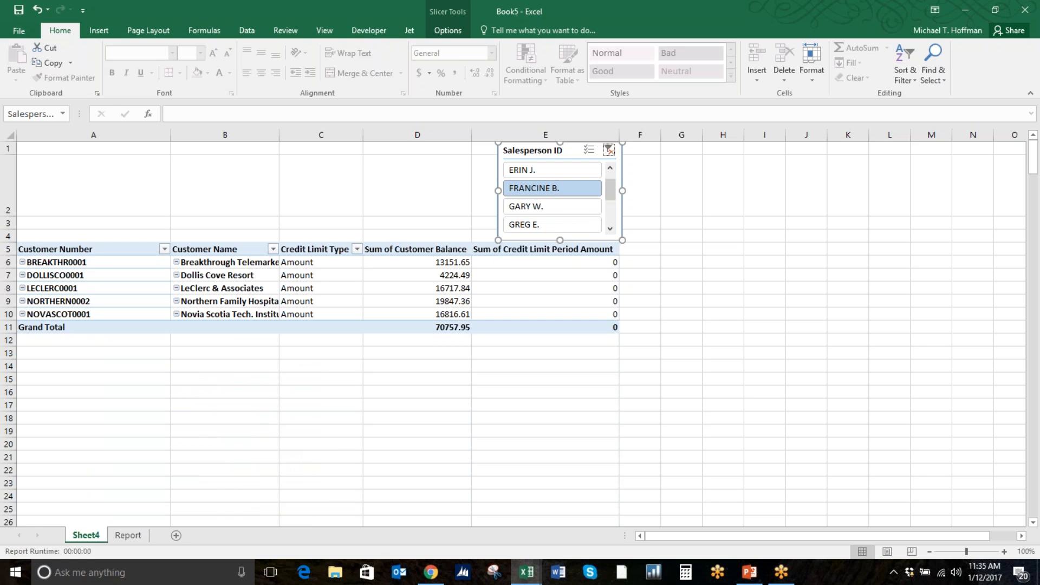
left_click(610, 150)
scroll(731, 279, "down", 2)
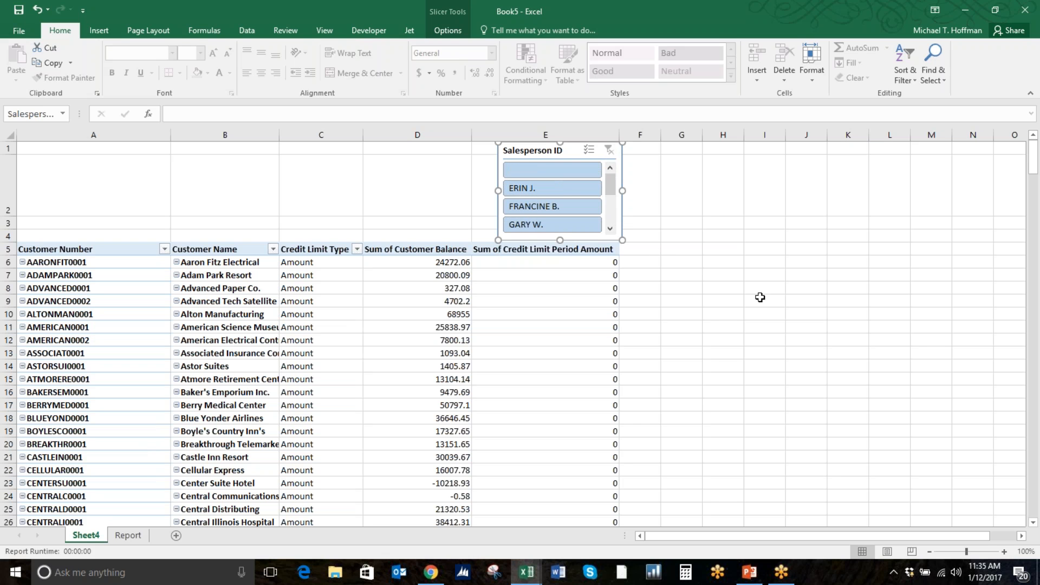
left_click(268, 207)
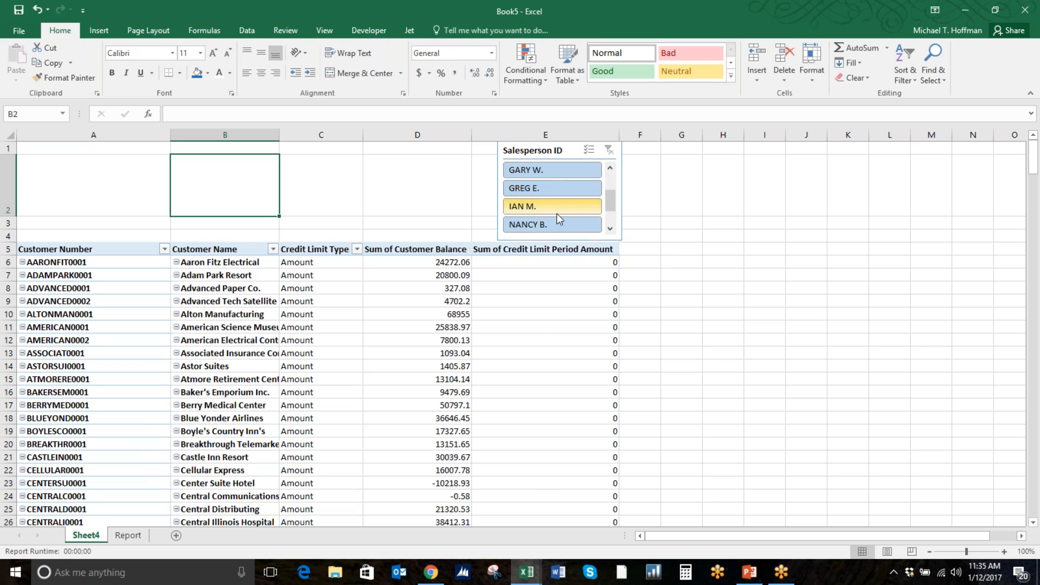
Switch to the GP029 - Customer Balances and Credit Limits workbook and test the Salesperson ID slicer on its Cust Balances & Credit Limits sheet
mouse_move(529, 577)
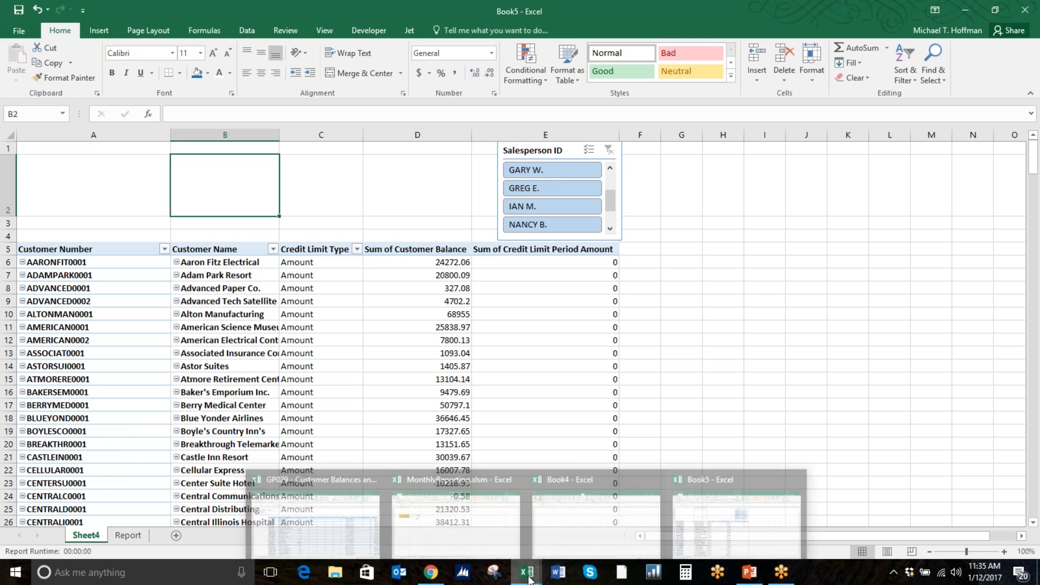
left_click(338, 530)
left_click(184, 535)
left_click(672, 175)
left_click(678, 192)
left_click(754, 174)
left_click(786, 154)
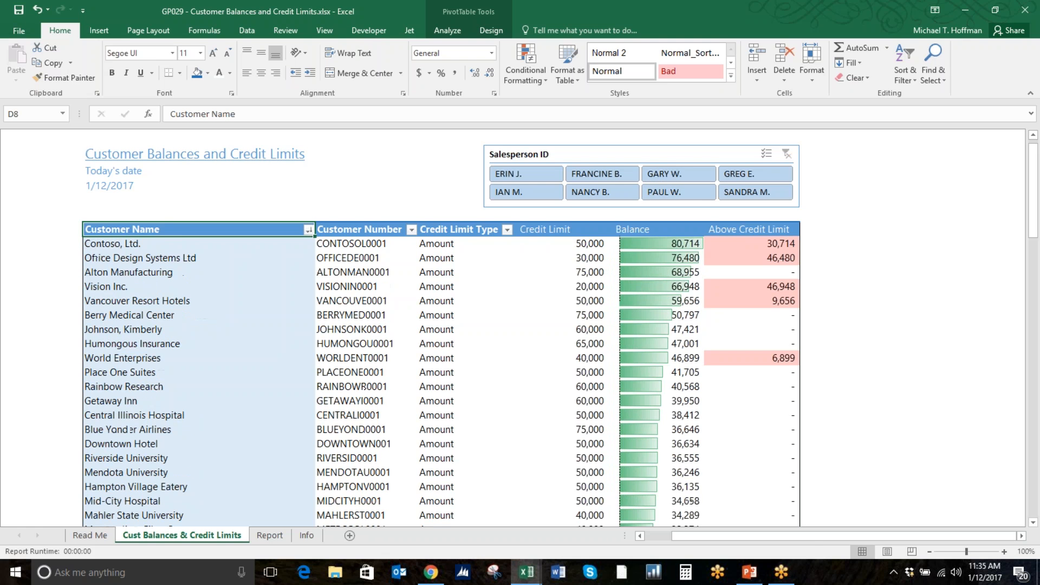
Return to Book5 and try its slicer on individual salespeople, clearing the filter at the end
mouse_move(526, 572)
left_click(727, 520)
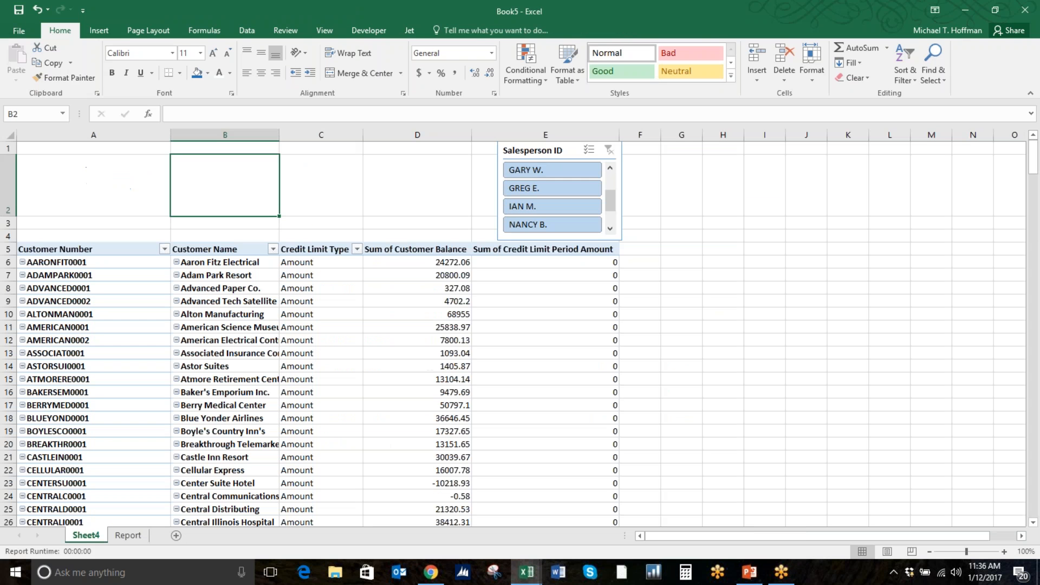
left_click(546, 171)
left_click(548, 188)
left_click(609, 150)
left_click(765, 272)
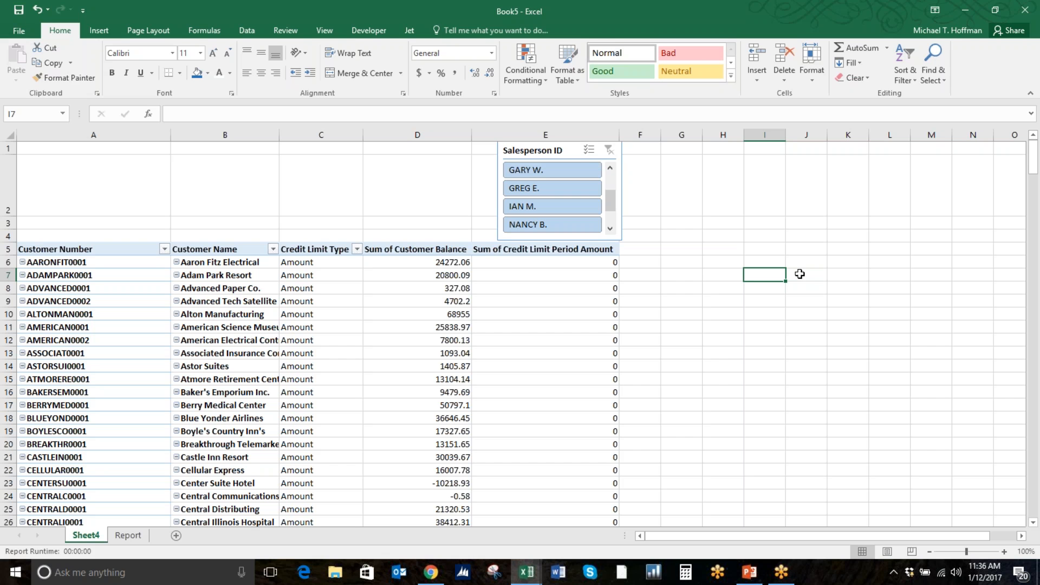
Close Book5 without saving it and minimize the GP029 and Book4 workbooks to show the desktop
left_click(1032, 192)
left_click_drag(833, 10, 601, 45)
left_click(827, 39)
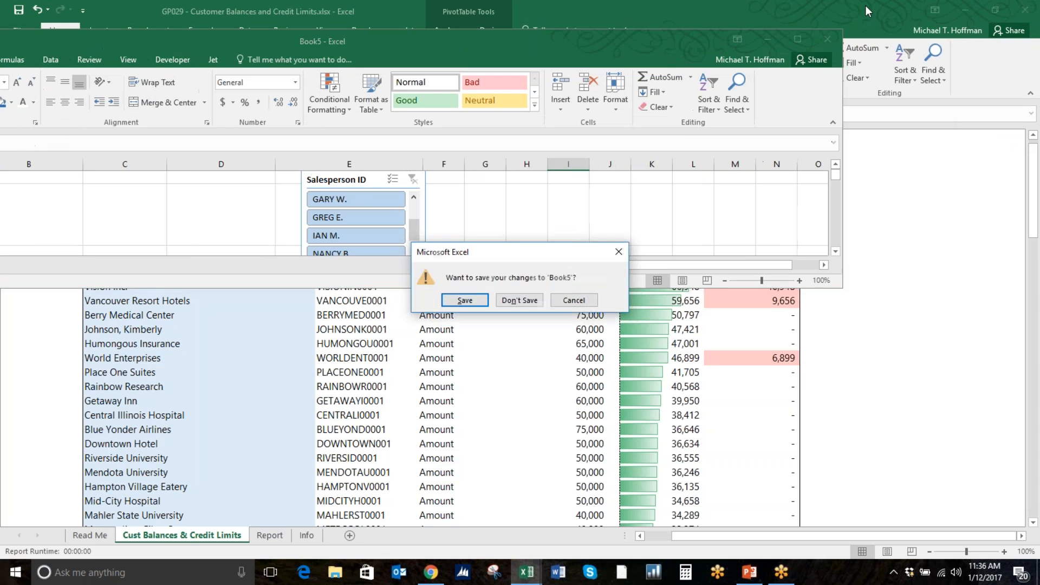
left_click(519, 300)
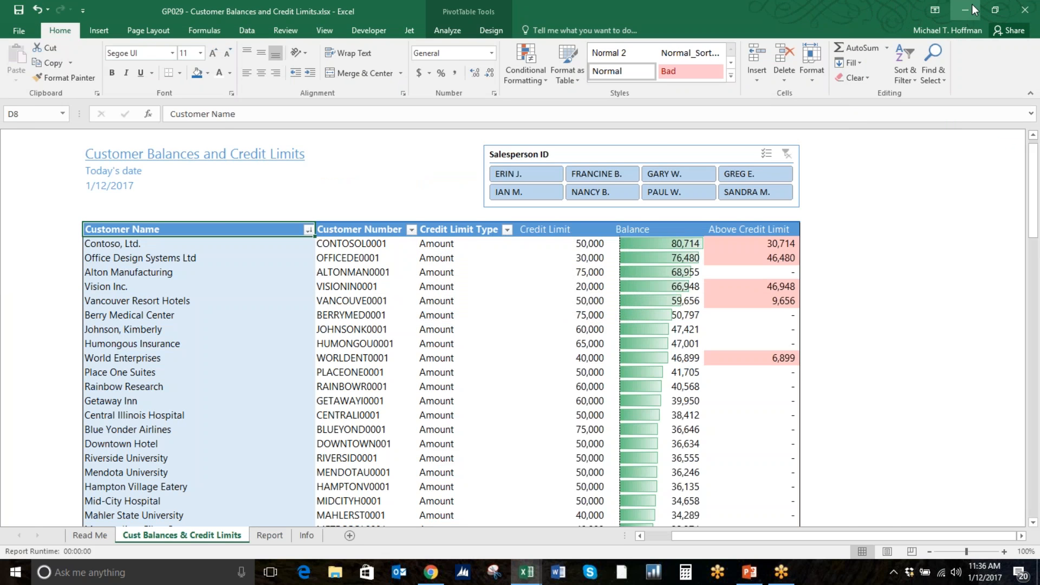
left_click(970, 9)
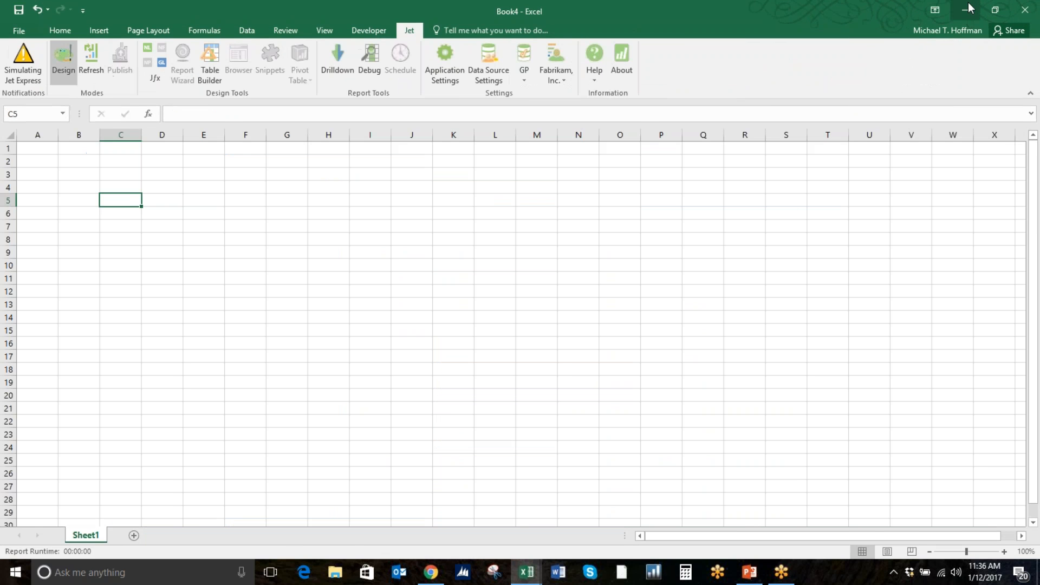
left_click(969, 9)
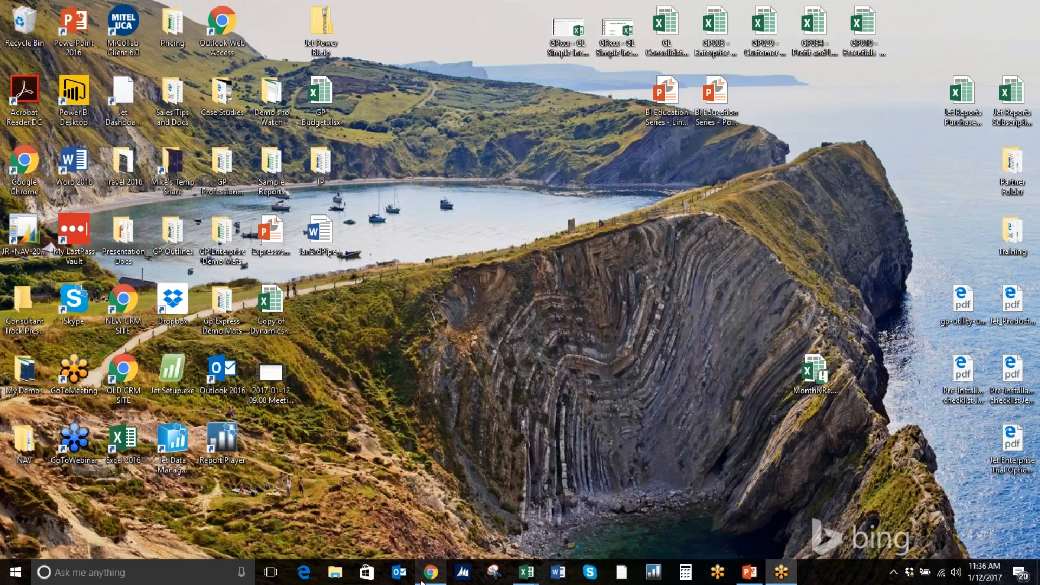
Switch to Chrome and open the Jet Express for Excel with Dynamics GP page from the Jet Reports home page
left_click(423, 577)
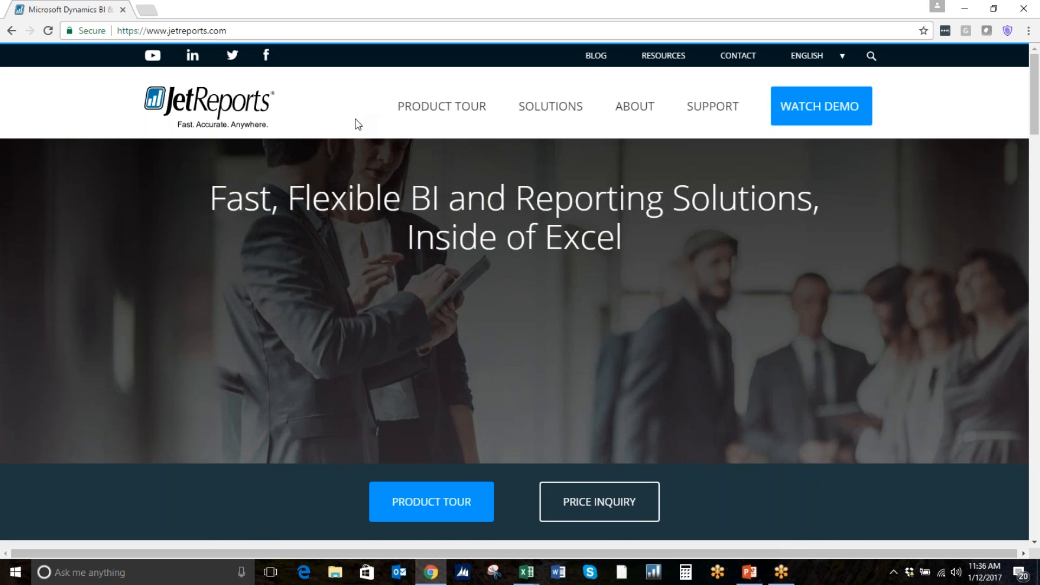
scroll(362, 171, "down", 10)
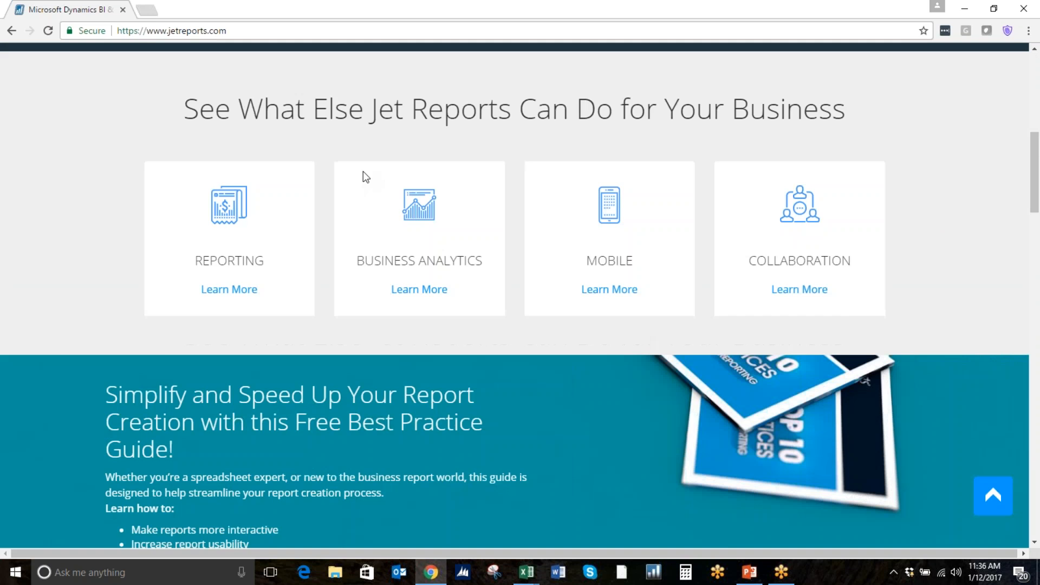
scroll(343, 216, "down", 9)
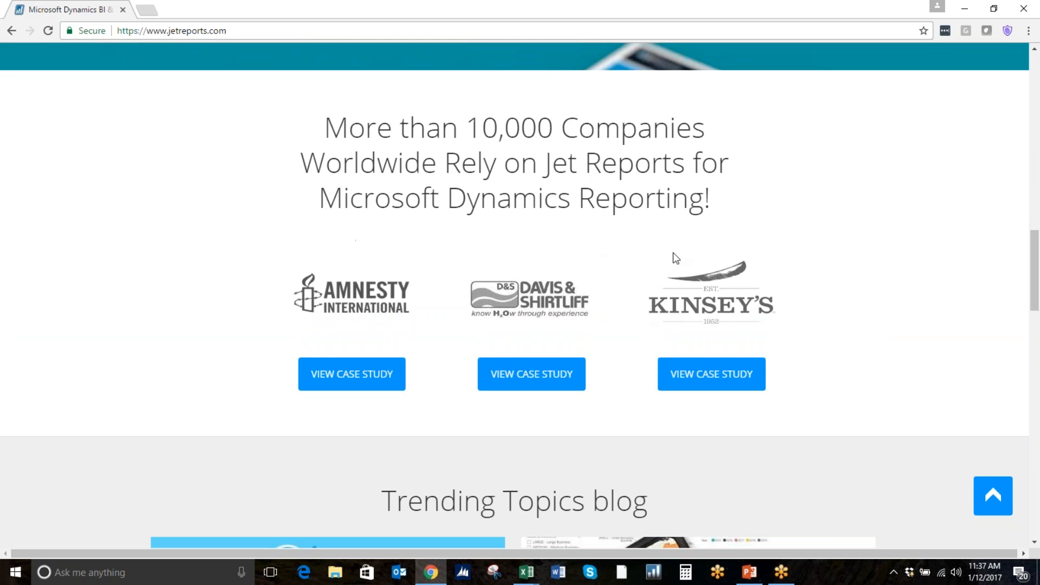
scroll(207, 261, "down", 10)
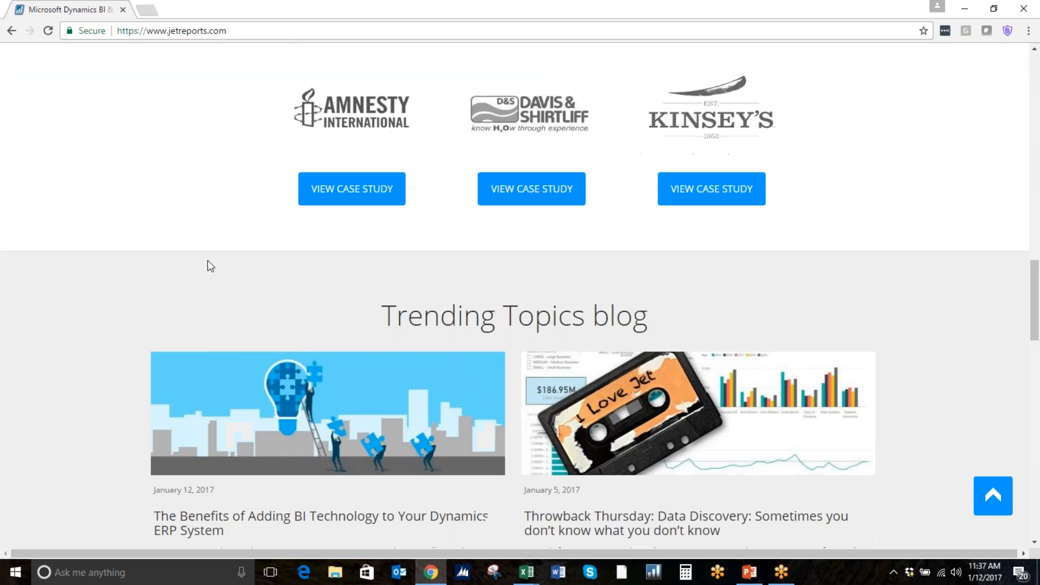
scroll(283, 275, "down", 15)
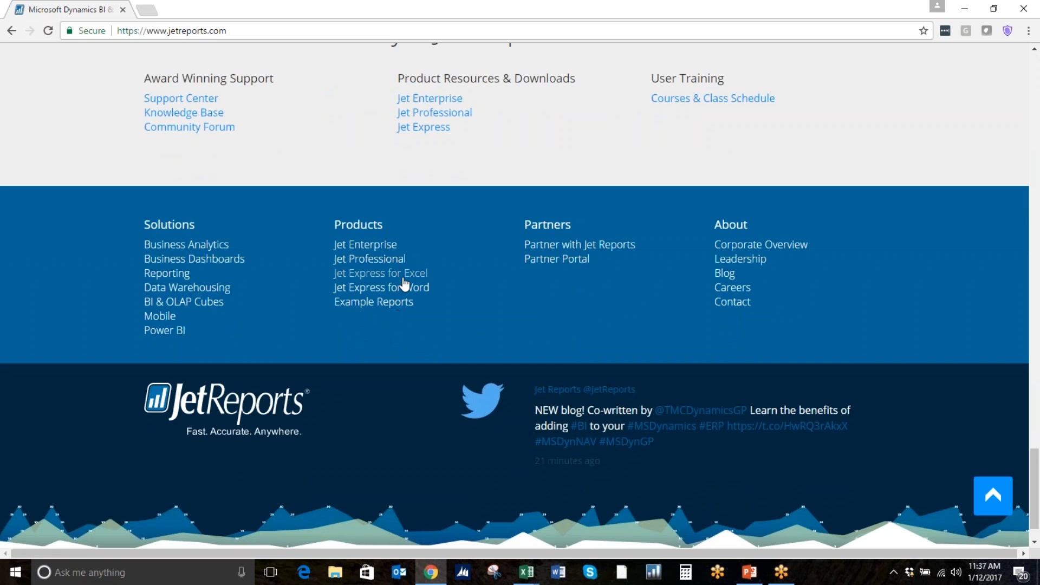
left_click(404, 276)
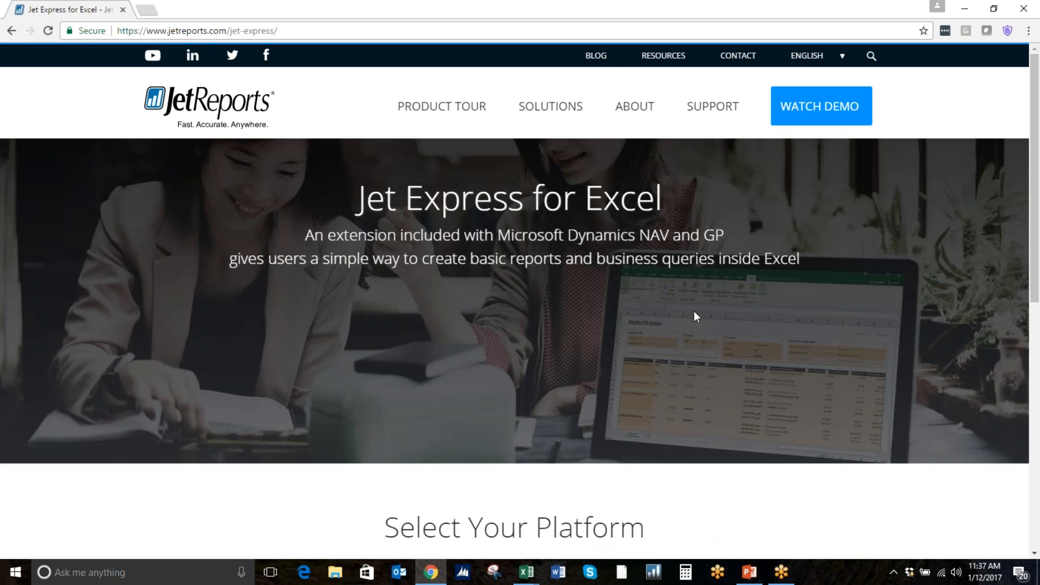
scroll(695, 312, "down", 7)
left_click(623, 227)
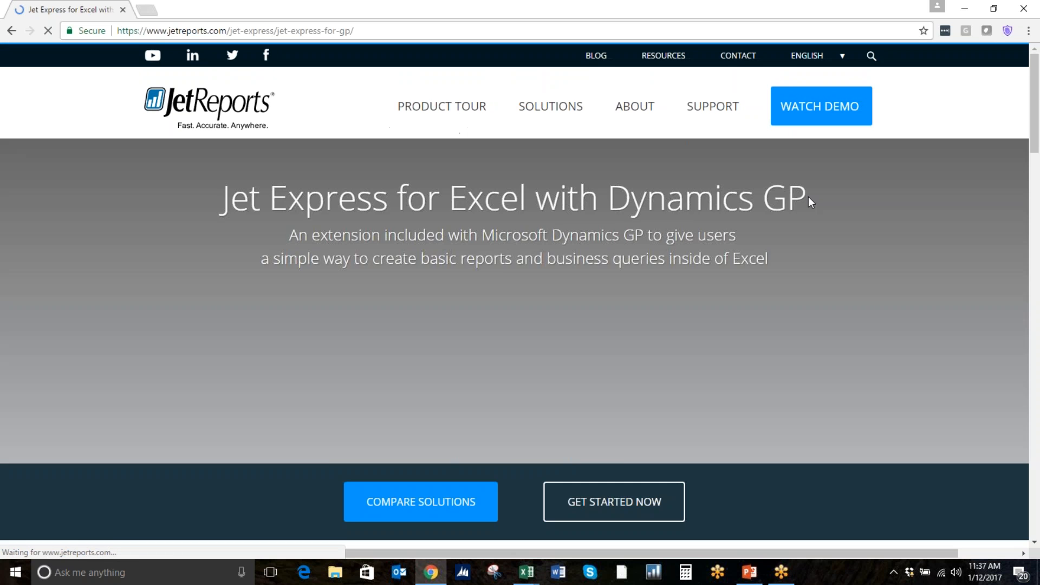
Review the required software in the Download section, pointing out the supported Dynamics GP versions
scroll(753, 274, "down", 5)
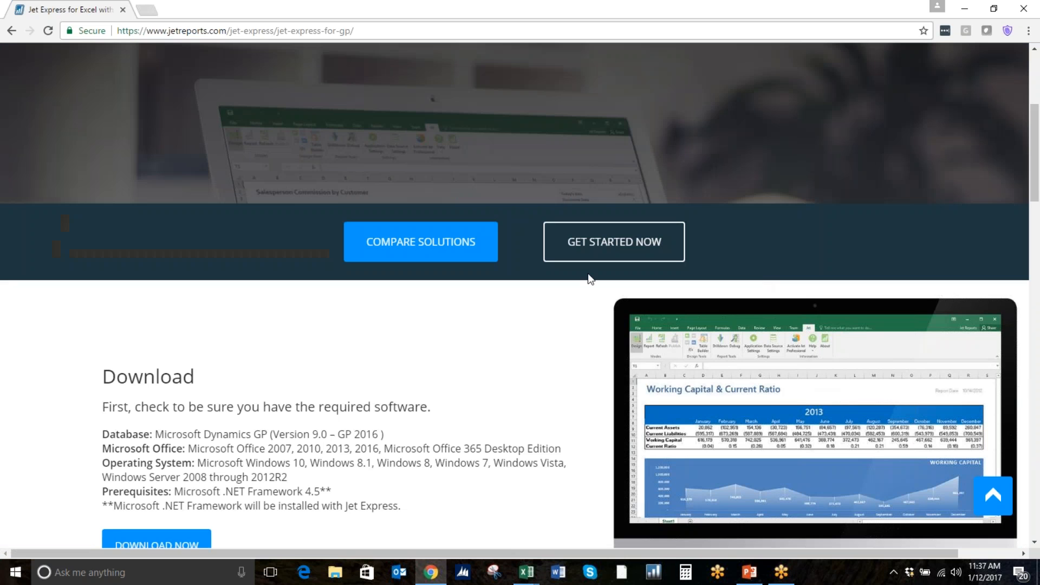
scroll(558, 311, "down", 1)
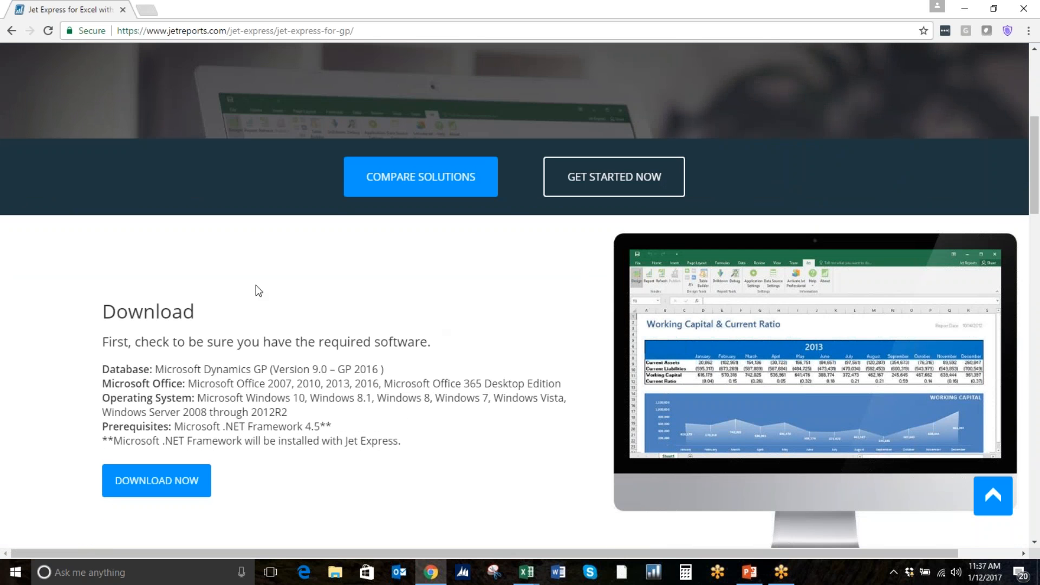
scroll(413, 404, "down", 2)
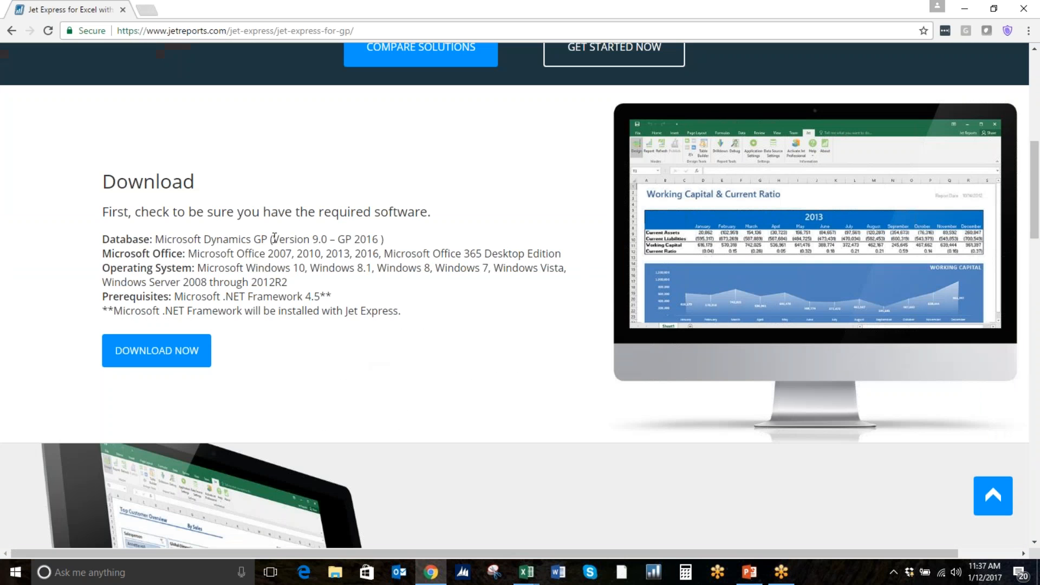
left_click_drag(273, 239, 337, 239)
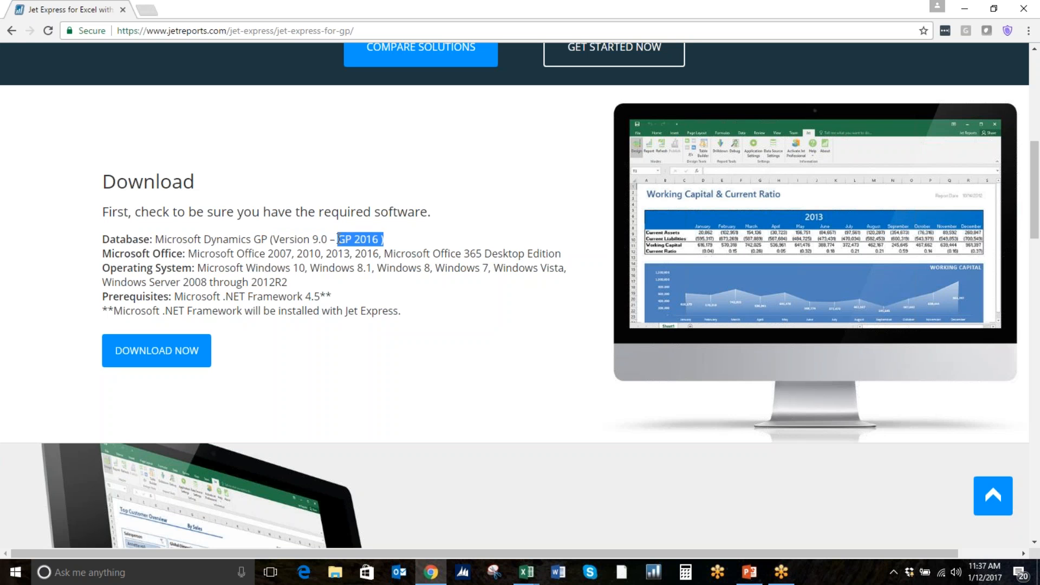
left_click(464, 305)
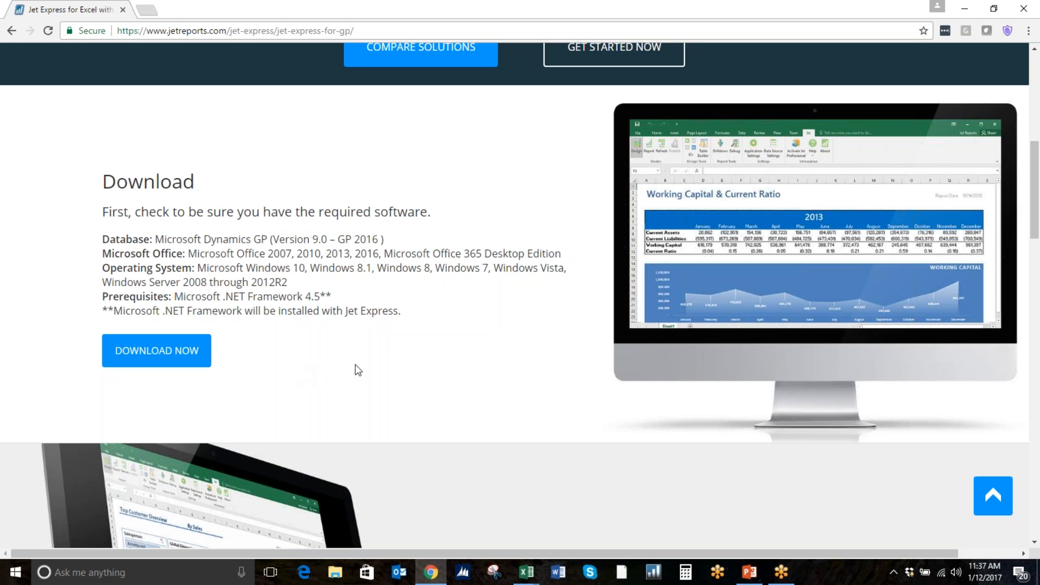
Look through the Quick Start Training and Pre-Built Reports sections and open the Jet Express Community forum
scroll(421, 352, "down", 6)
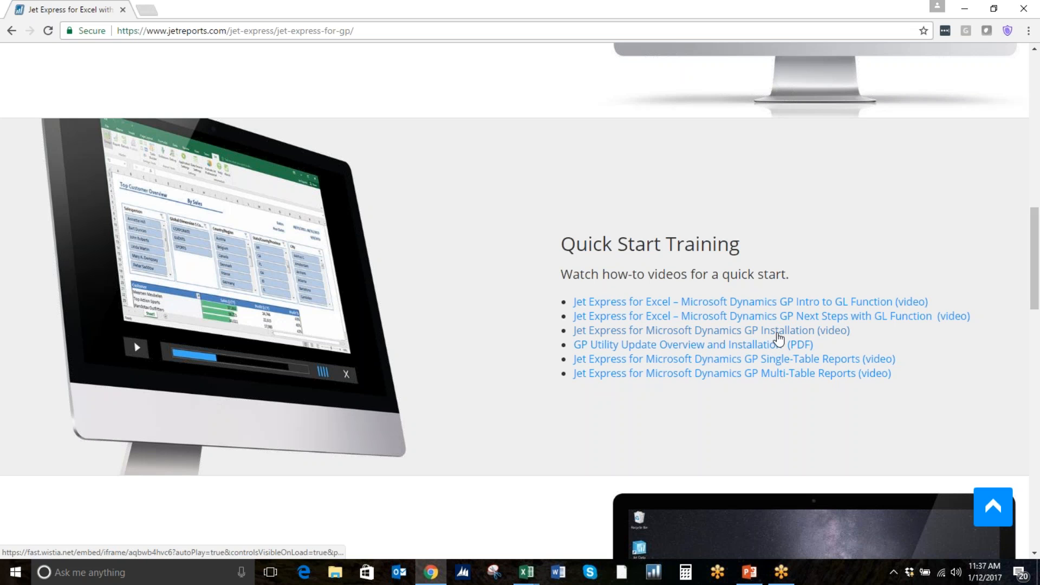
scroll(440, 335, "down", 6)
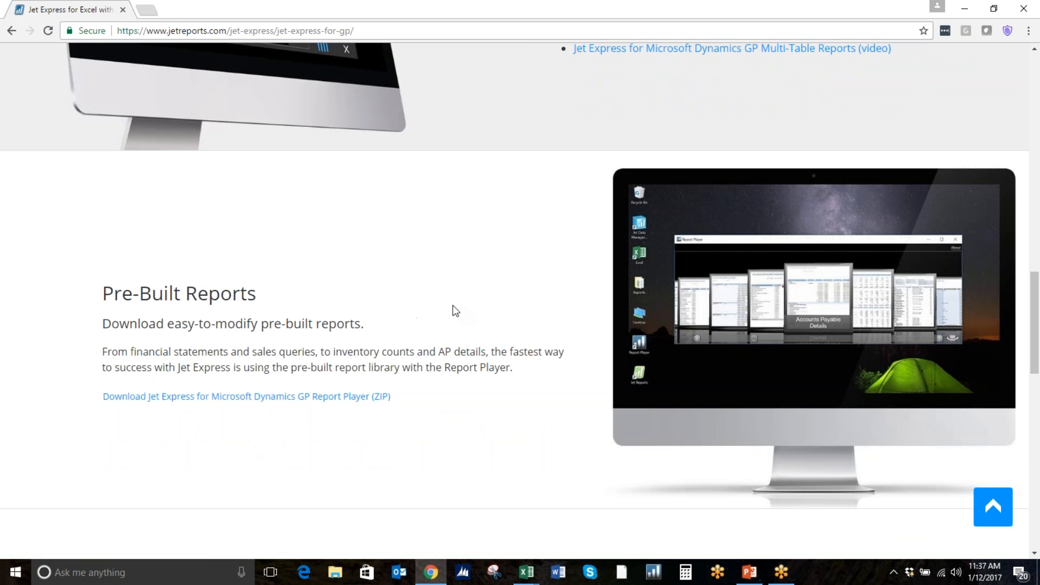
scroll(454, 310, "down", 2)
scroll(428, 300, "down", 3)
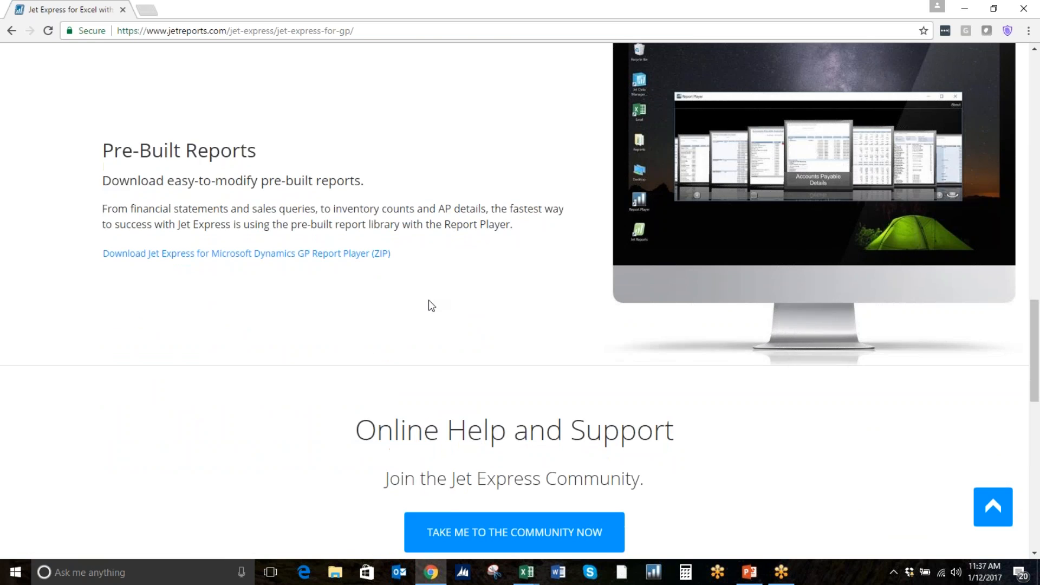
left_click(535, 357)
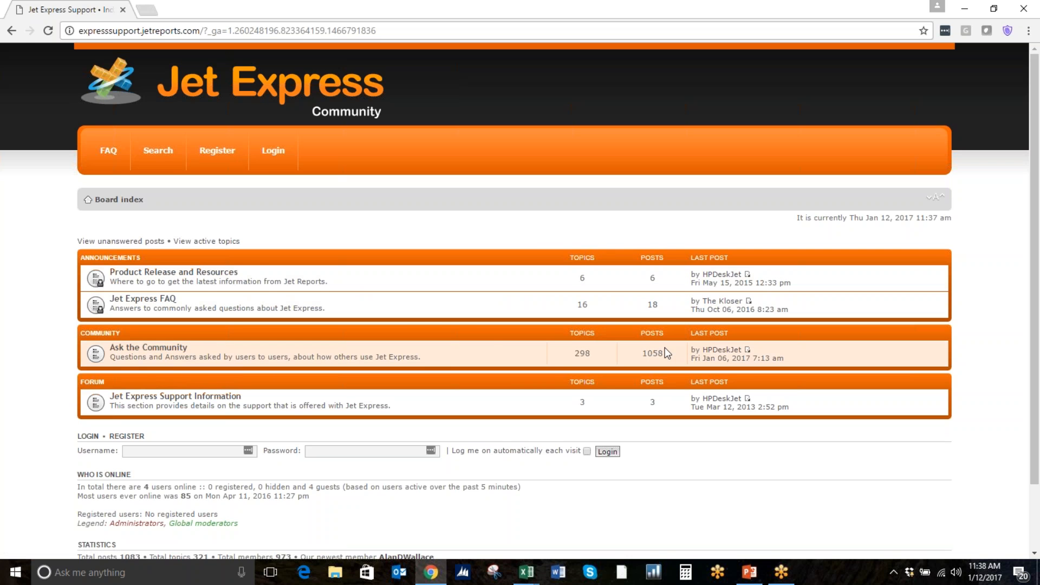
Go back to the Dynamics GP page, open Compare Solutions and examine the Jet Reports product comparison table
key("alt+Left")
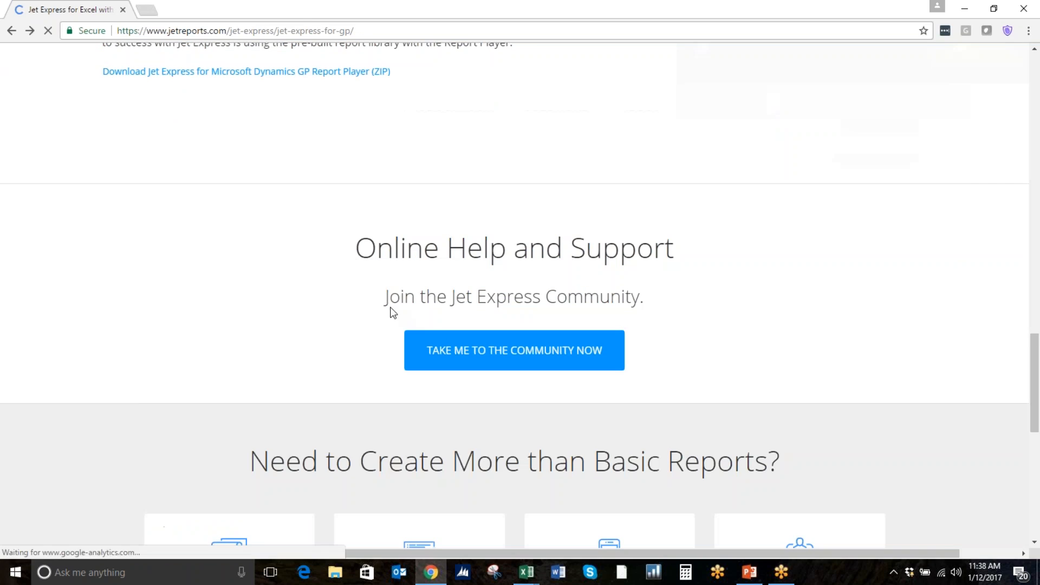
scroll(382, 309, "up", 5)
scroll(383, 306, "up", 10)
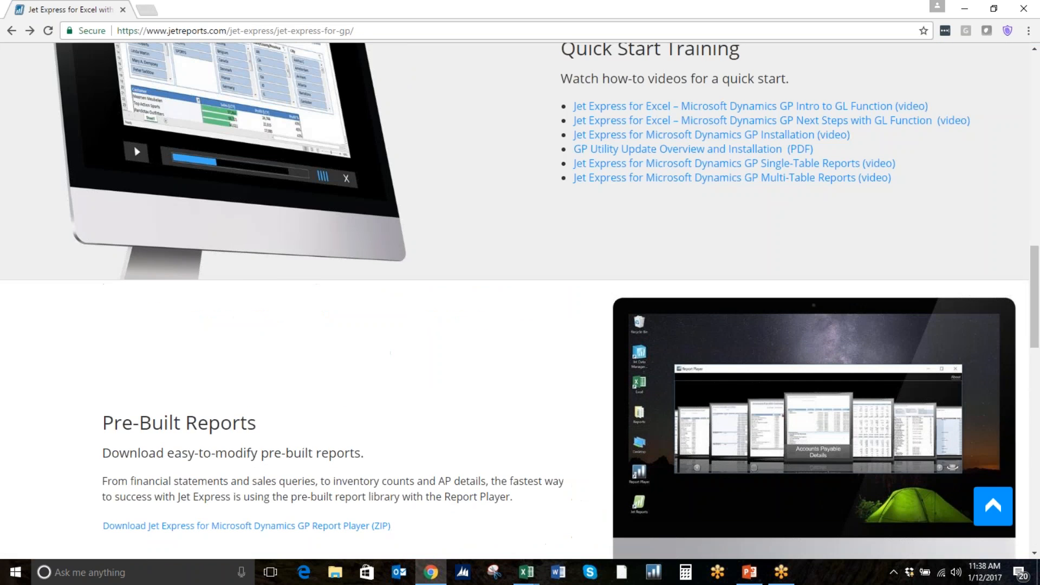
scroll(457, 306, "up", 5)
left_click(445, 309)
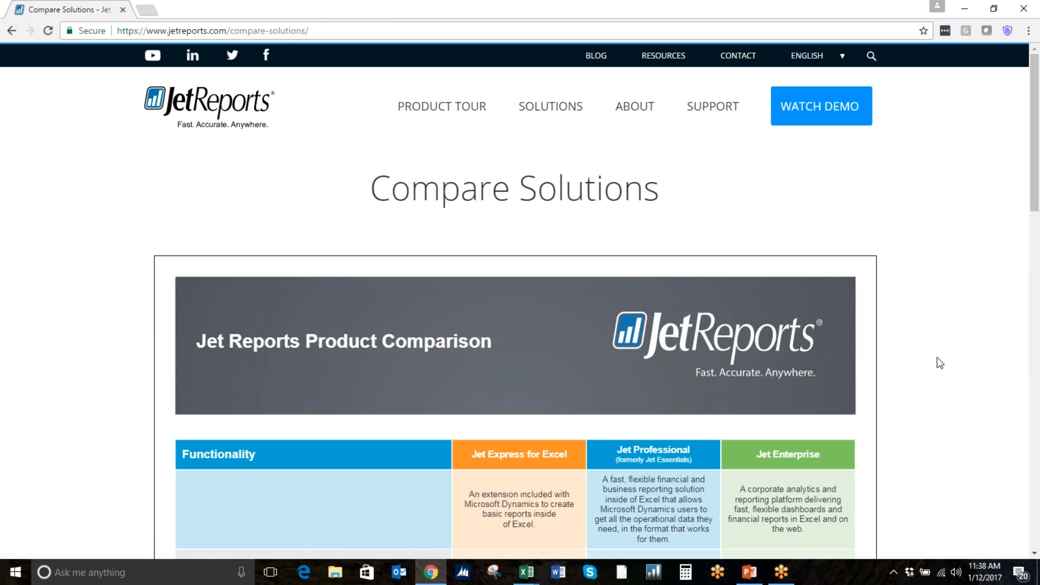
scroll(973, 372, "down", 6)
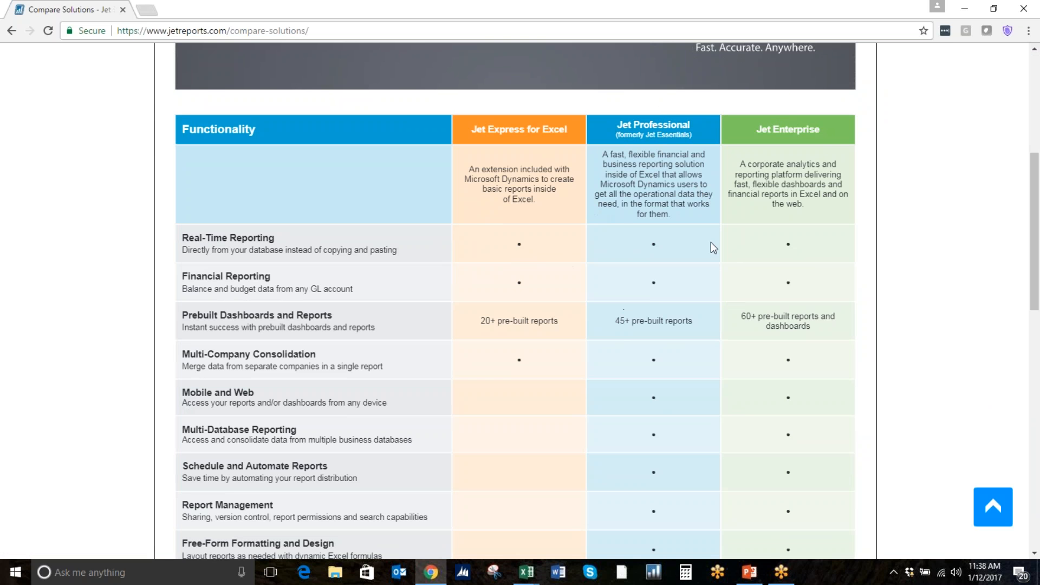
scroll(723, 233, "down", 2)
scroll(687, 264, "up", 5)
Return from the product comparison to the Dynamics GP page and look over its sections, ending at Download
left_click(12, 30)
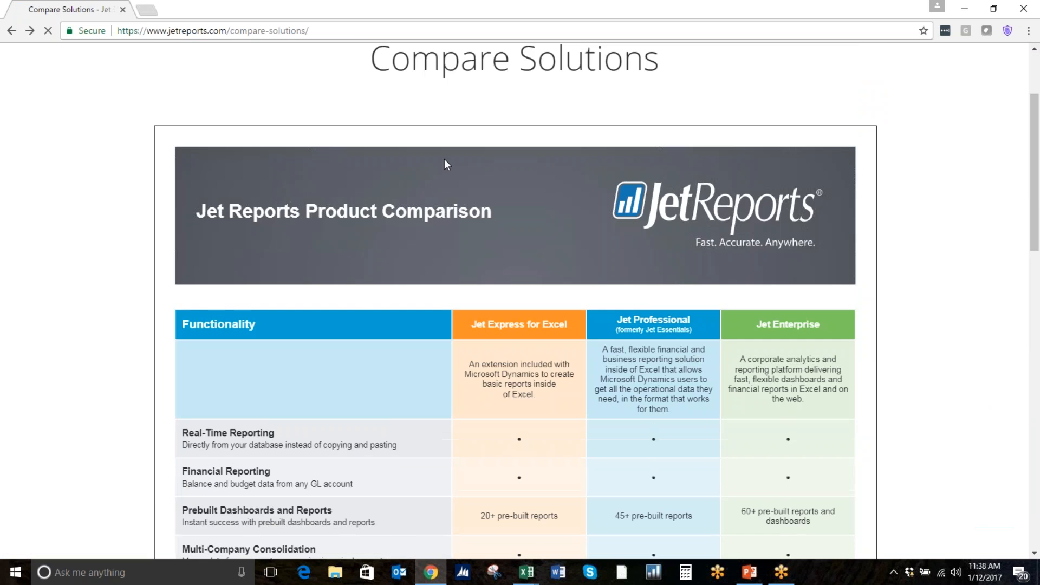
scroll(520, 384, "down", 7)
scroll(558, 353, "down", 4)
scroll(541, 296, "up", 1)
scroll(544, 301, "up", 8)
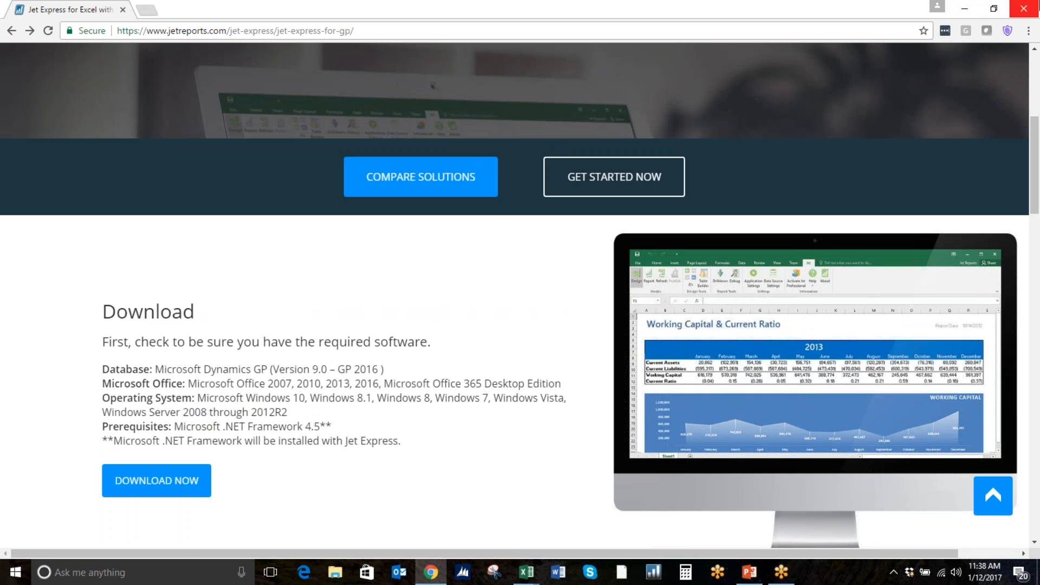
Close the browser, switch to the MonthlyReporting workbook in Excel and review the Current Month P&L income statement
left_click(1026, 6)
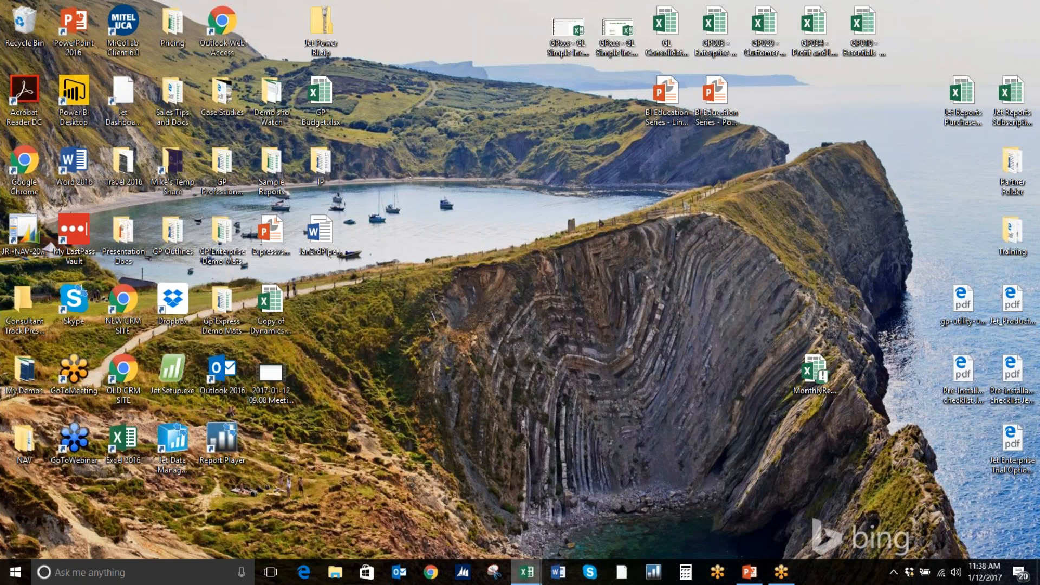
left_click(526, 572)
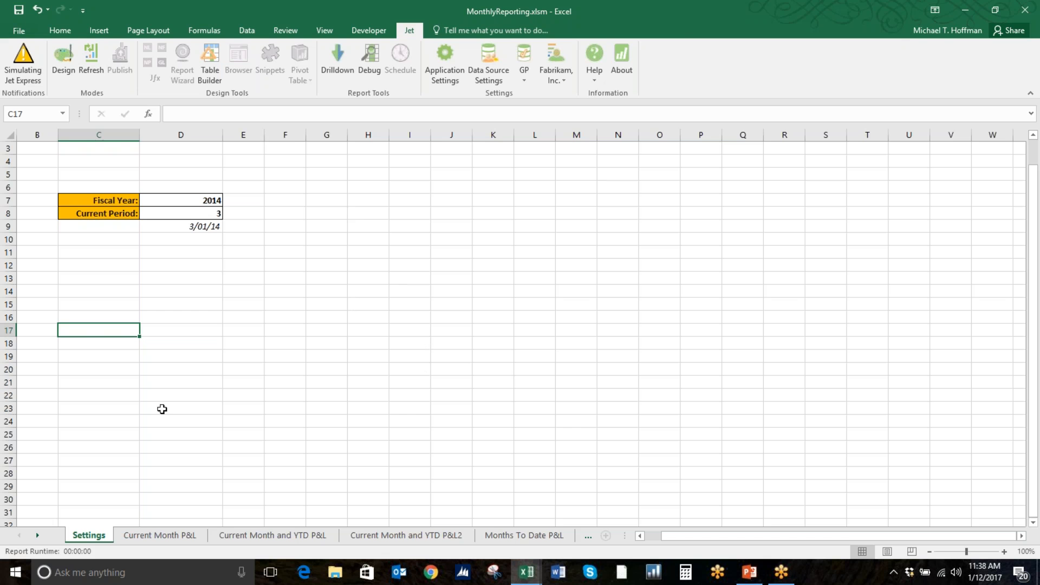
left_click(179, 533)
scroll(433, 354, "down", 4)
scroll(424, 360, "up", 1)
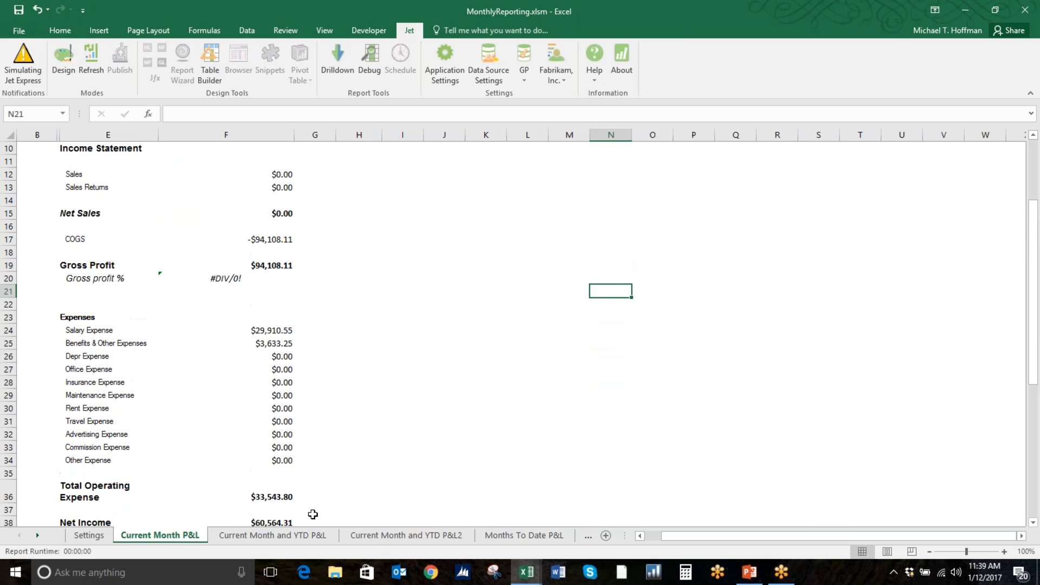
scroll(371, 439, "up", 2)
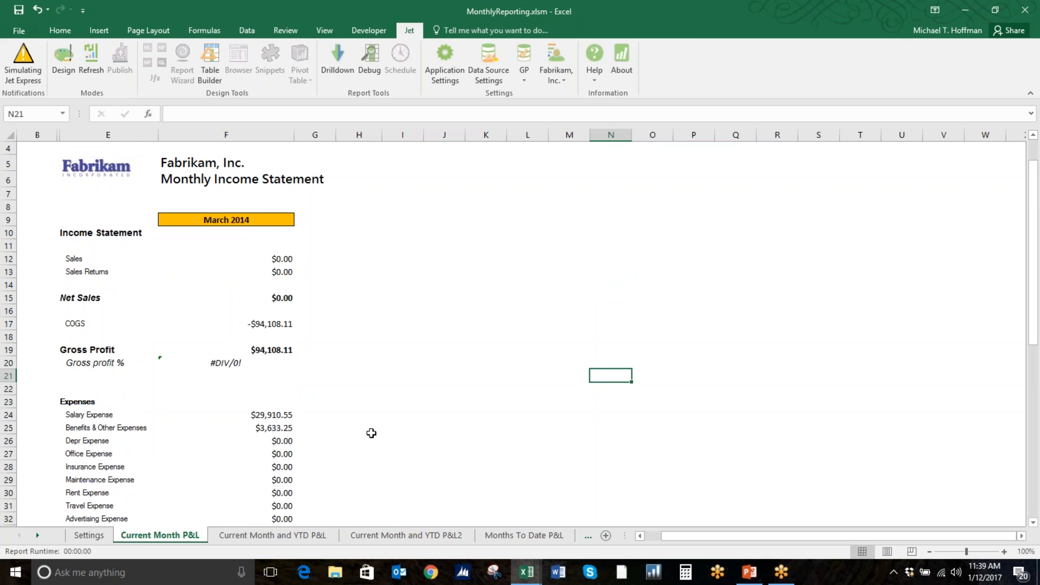
Review the Current Month and YTD P&L sheet and the Current Month and YTD P&L2 sheet down to Net Income
left_click(315, 536)
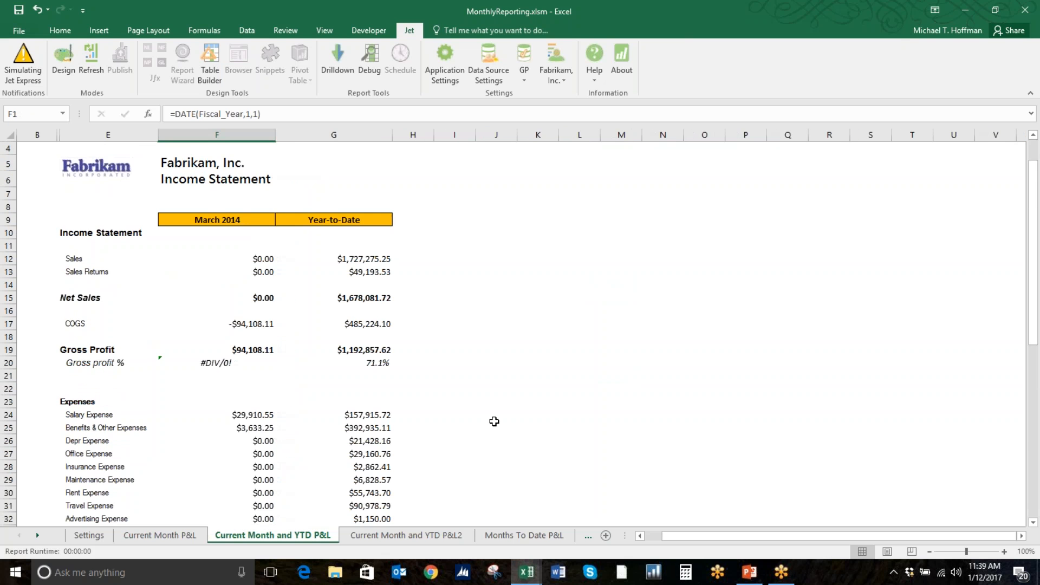
scroll(496, 421, "down", 1)
scroll(496, 421, "down", 4)
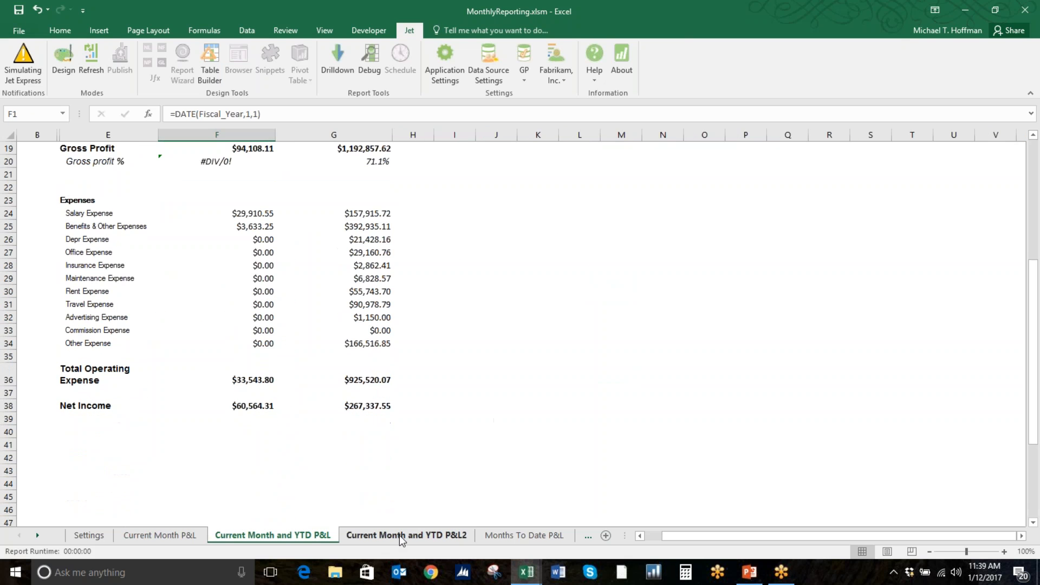
left_click(399, 535)
scroll(748, 349, "down", 3)
scroll(722, 366, "up", 3)
scroll(639, 460, "down", 2)
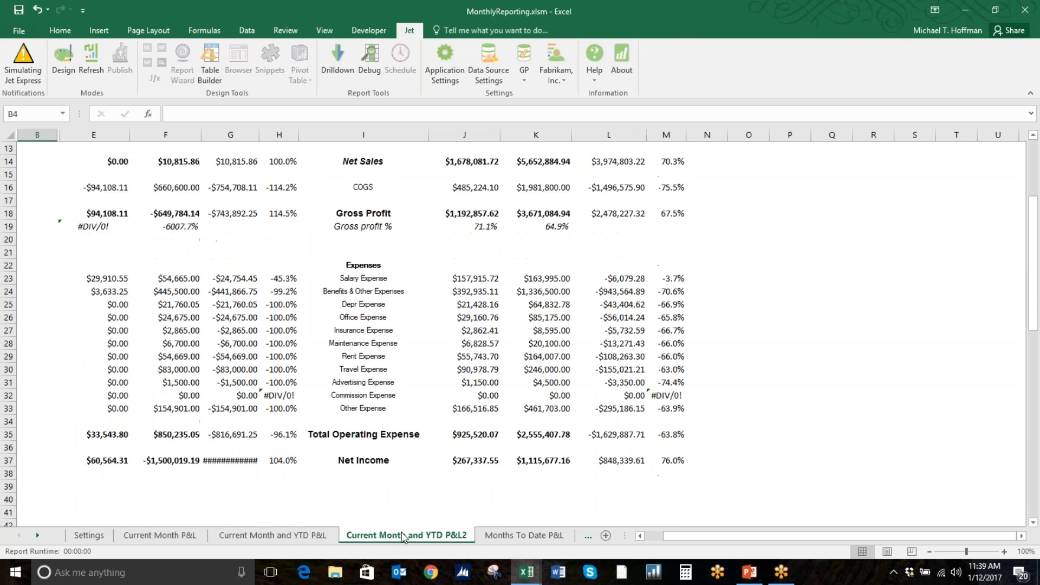
Open the Months To Date P&L sheet and review its monthly columns down to Net Income
left_click(504, 534)
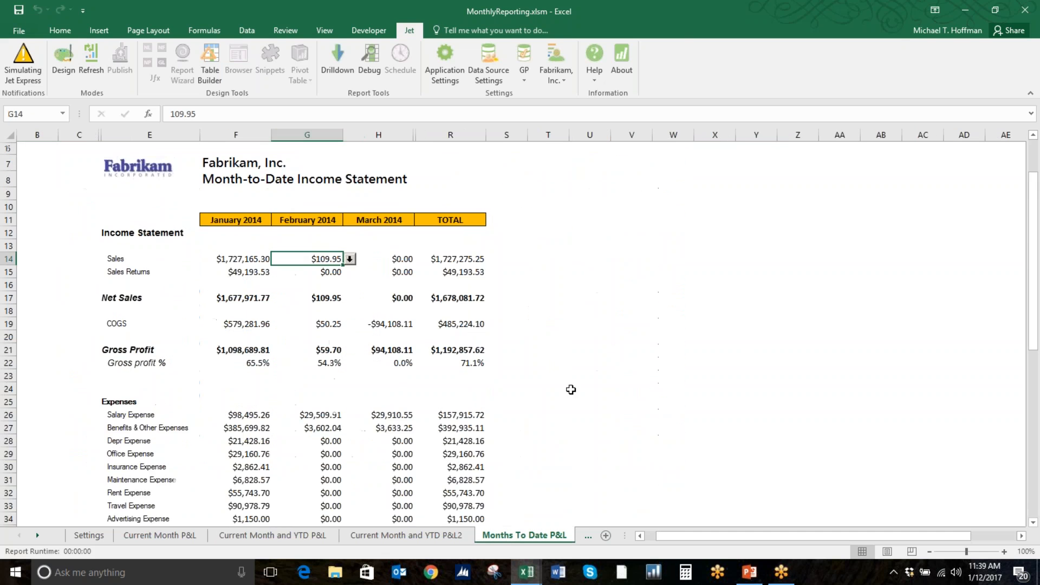
scroll(592, 366, "down", 5)
scroll(592, 367, "down", 1)
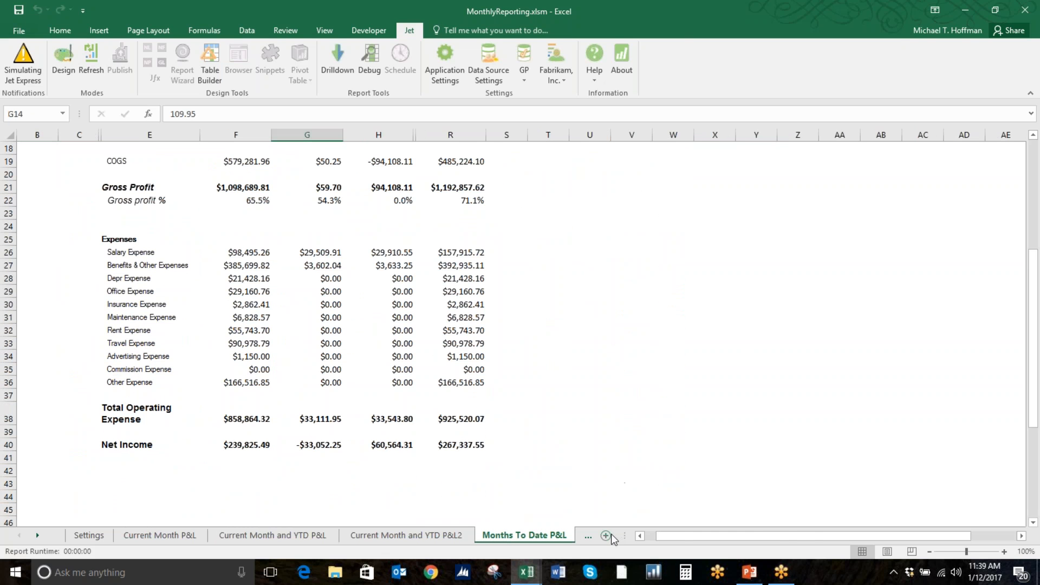
Widen the sheet tab area to reveal more sheets and examine the P&L Annual Forecast sheet
left_click_drag(624, 535, 829, 533)
left_click(645, 537)
scroll(656, 367, "down", 3)
scroll(655, 368, "down", 3)
left_click_drag(895, 538, 910, 535)
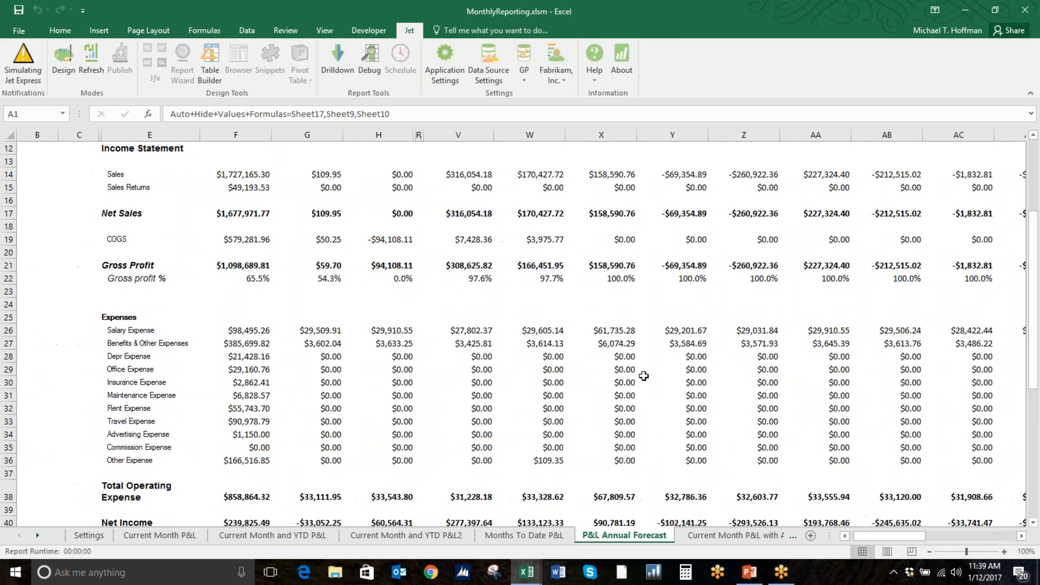
scroll(644, 378, "down", 2)
scroll(643, 378, "up", 5)
Look at the Current Month P&L with Acct Dtl sheet and go back through the other P&L sheets to Settings
left_click(712, 534)
left_click(604, 533)
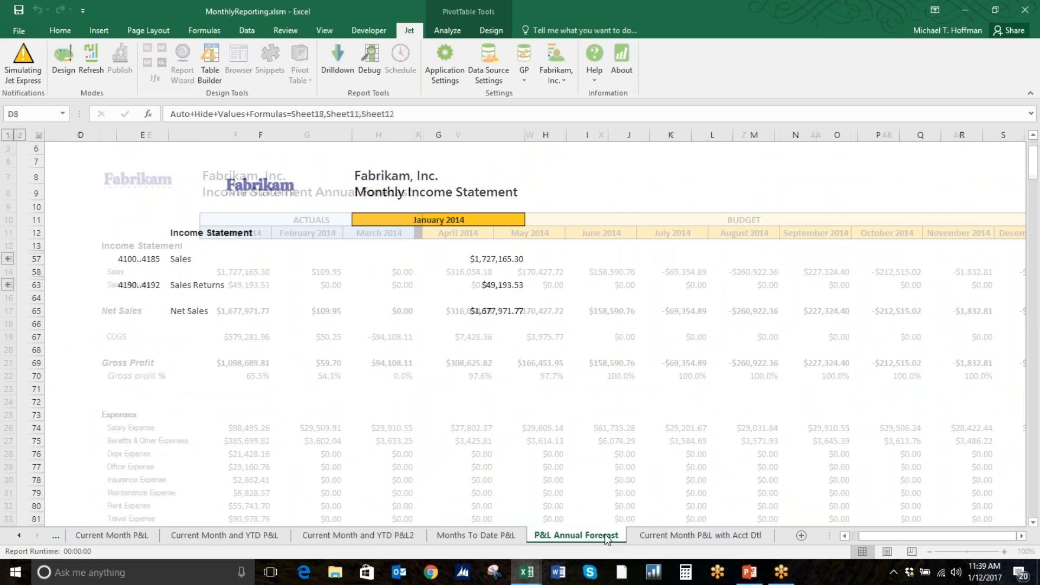
left_click(499, 535)
left_click(358, 535)
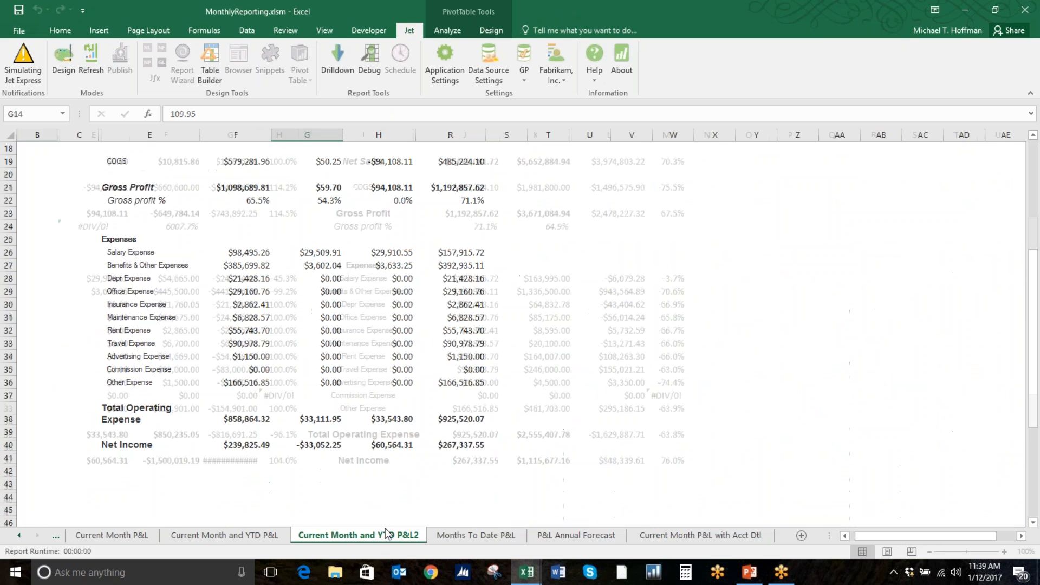
left_click(225, 535)
left_click(118, 536)
left_click(19, 535)
left_click(80, 536)
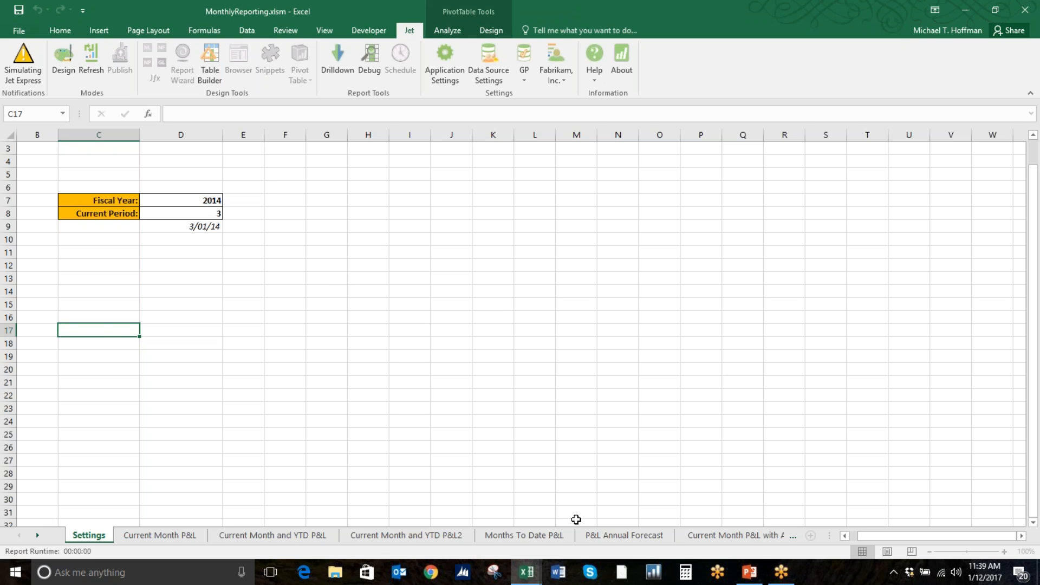
Show the Current Month P&L with Acct Dtl sheet and keep the workbook window maximized
left_click(749, 536)
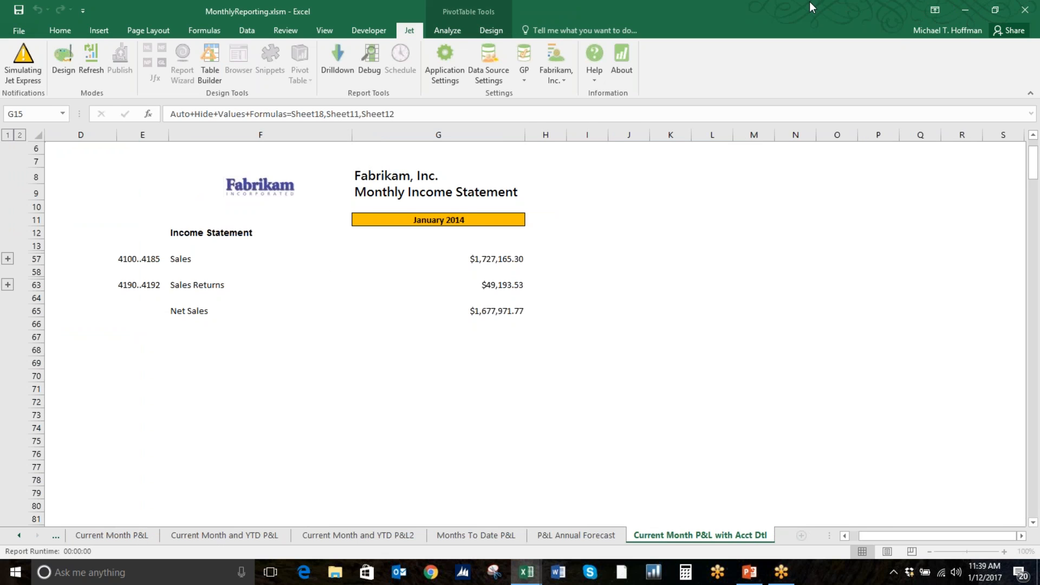
left_click_drag(809, 1, 746, 37)
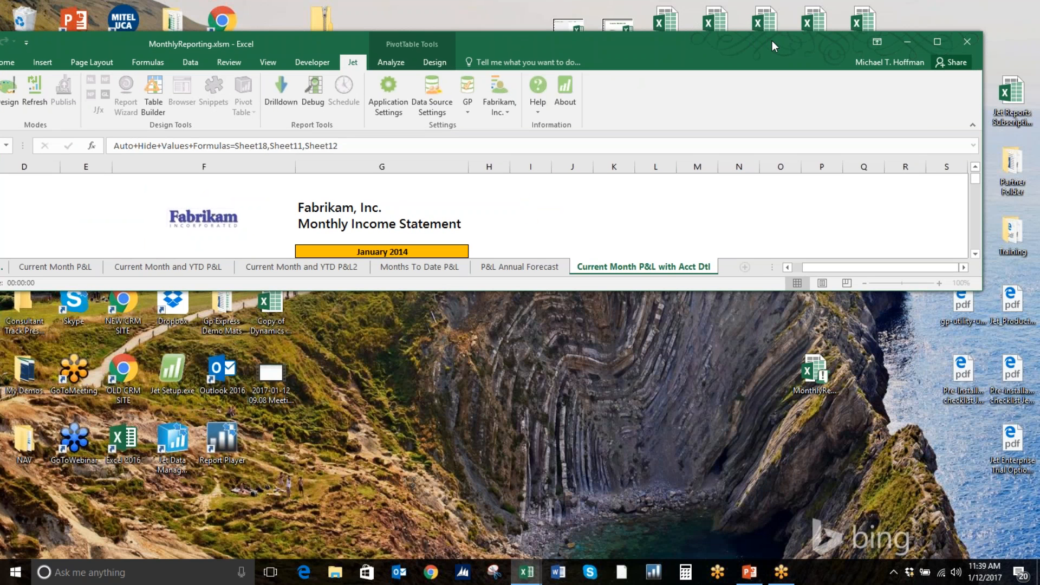
double_click(772, 40)
Page back from P&L Annual Forecast through the P&L sheets to Settings and select an empty cell there
left_click(568, 534)
left_click(471, 535)
left_click(395, 536)
left_click(225, 535)
left_click(86, 535)
left_click(18, 535)
left_click(18, 535)
left_click(86, 535)
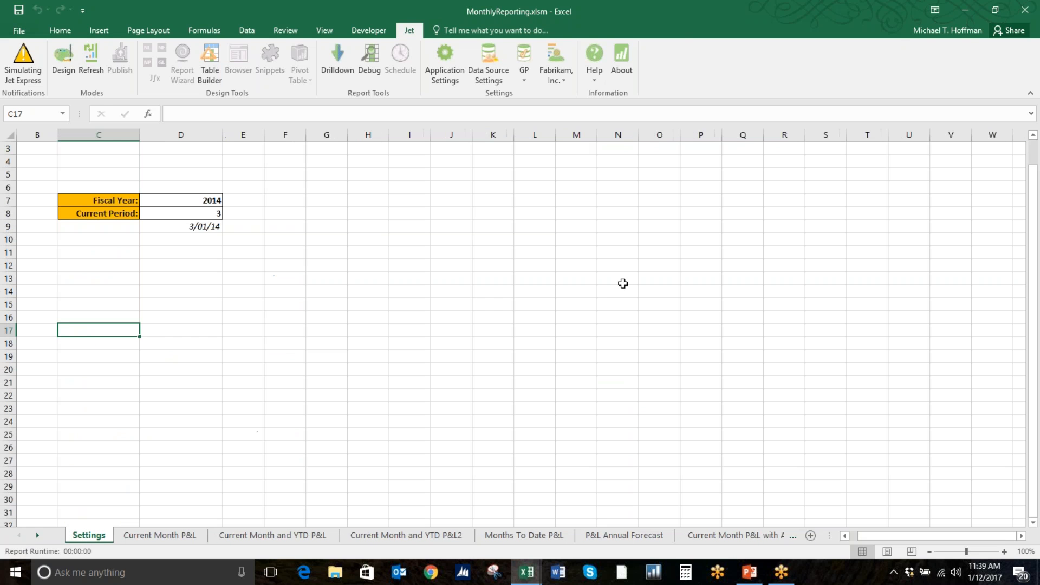
left_click(509, 302)
left_click(523, 228)
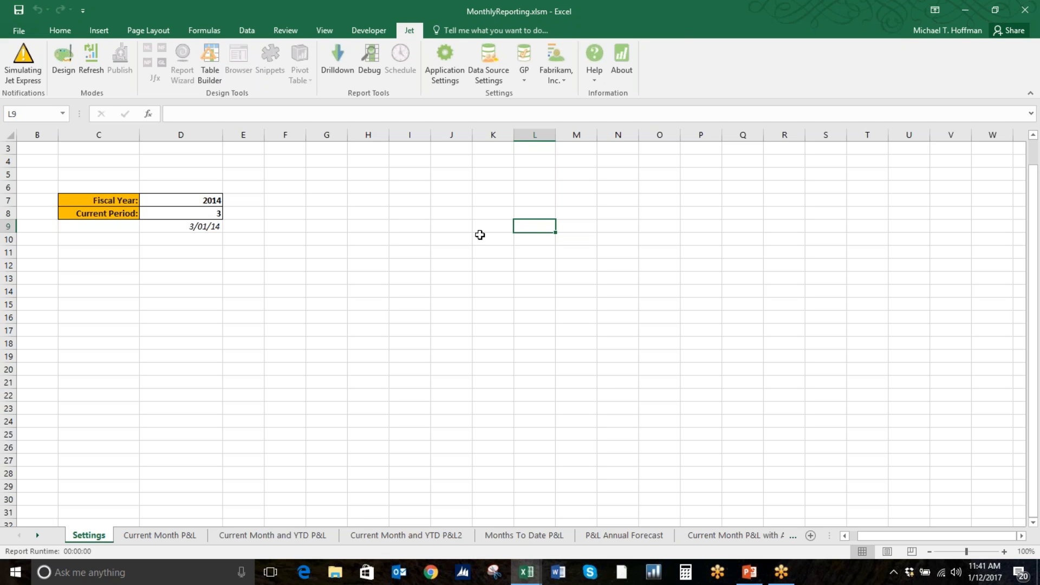
Return to the P&L Annual Forecast sheet and examine its Actuals, Budget and Forecast columns
left_click(734, 534)
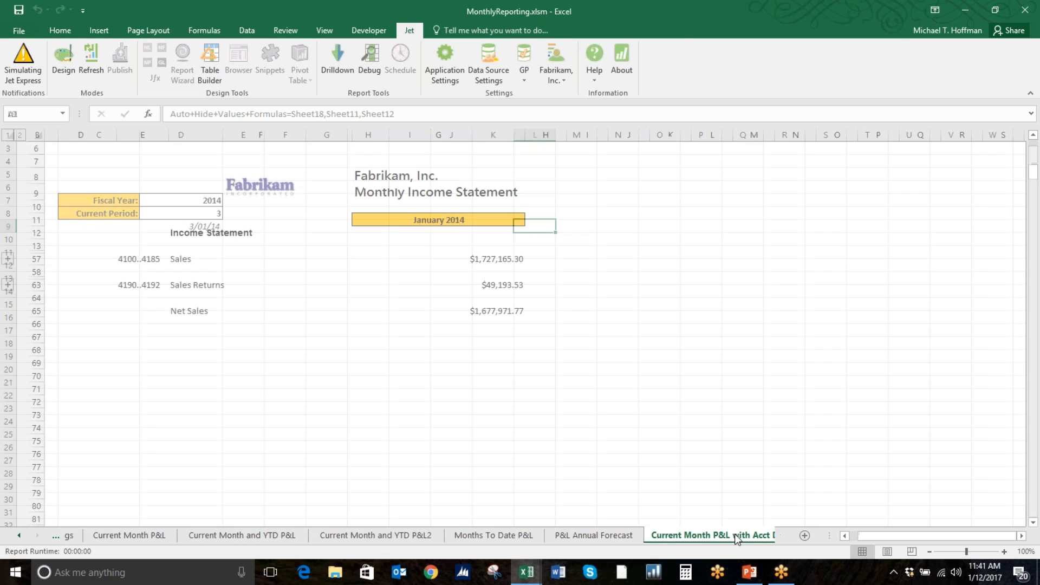
left_click(600, 532)
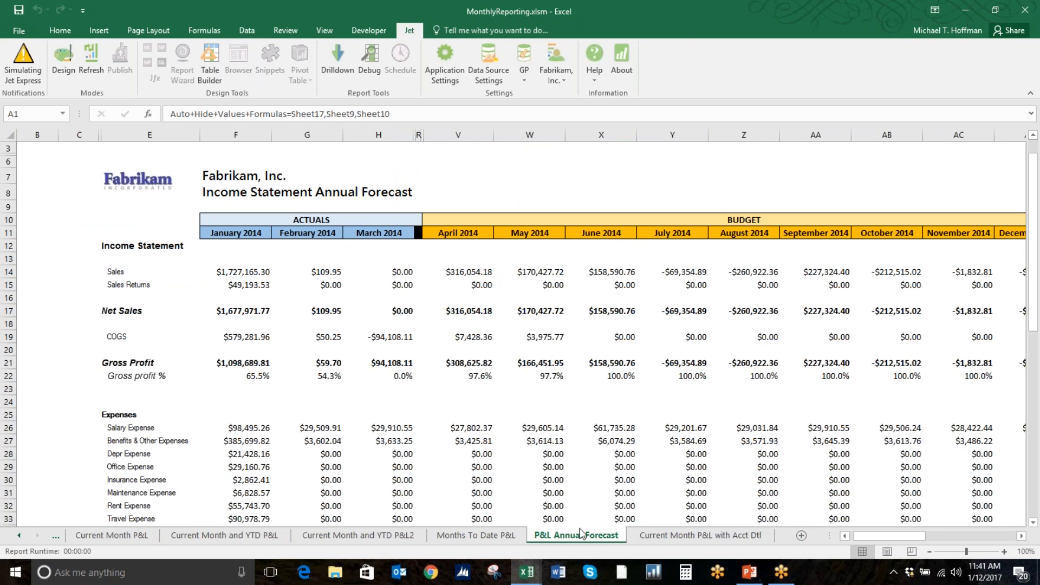
left_click(915, 538)
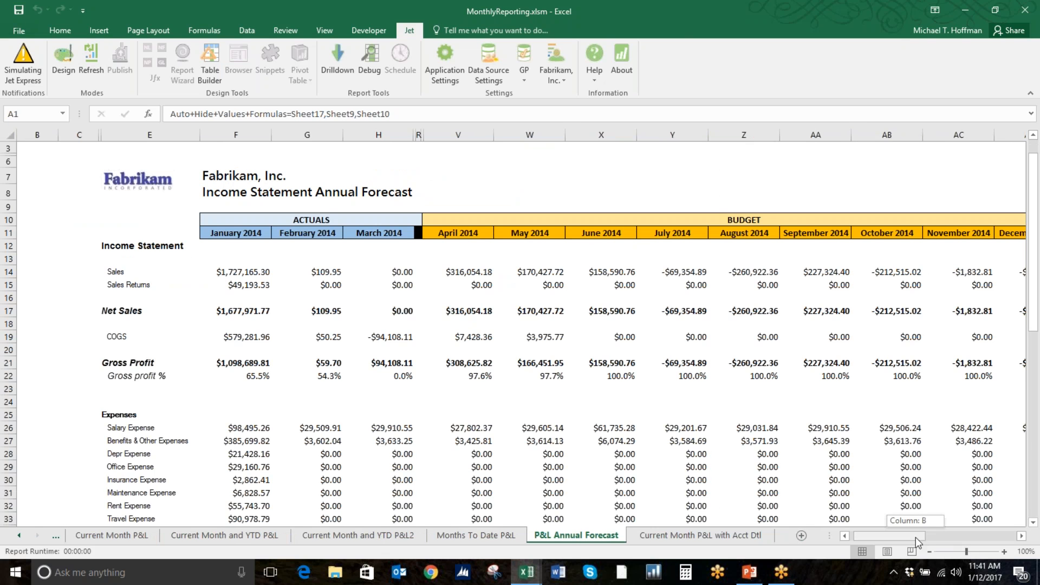
mouse_move(915, 537)
left_mouse_down()
mouse_move(937, 542)
mouse_move(928, 541)
left_mouse_up()
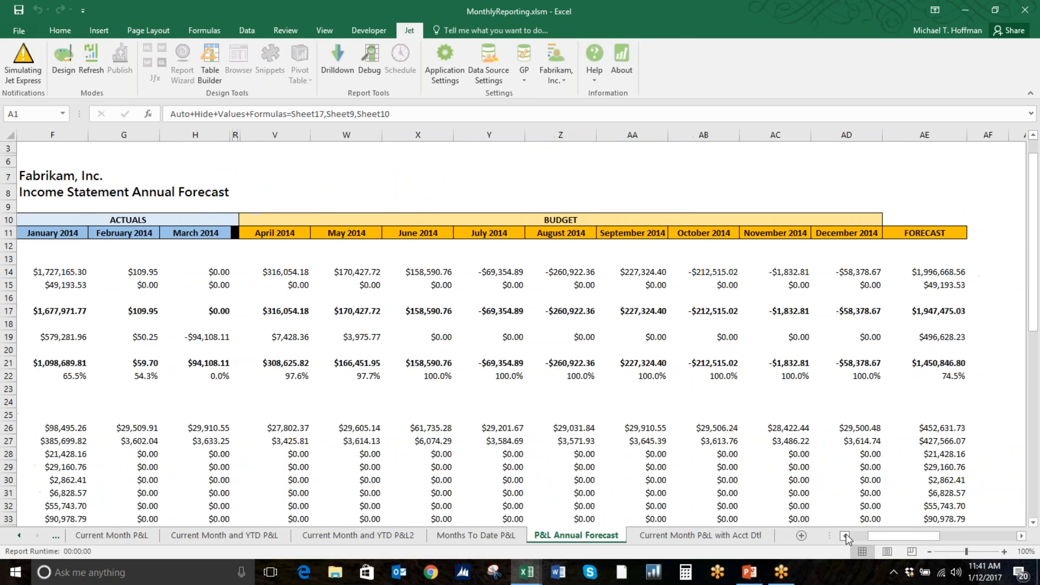
scroll(688, 386, "left", 2)
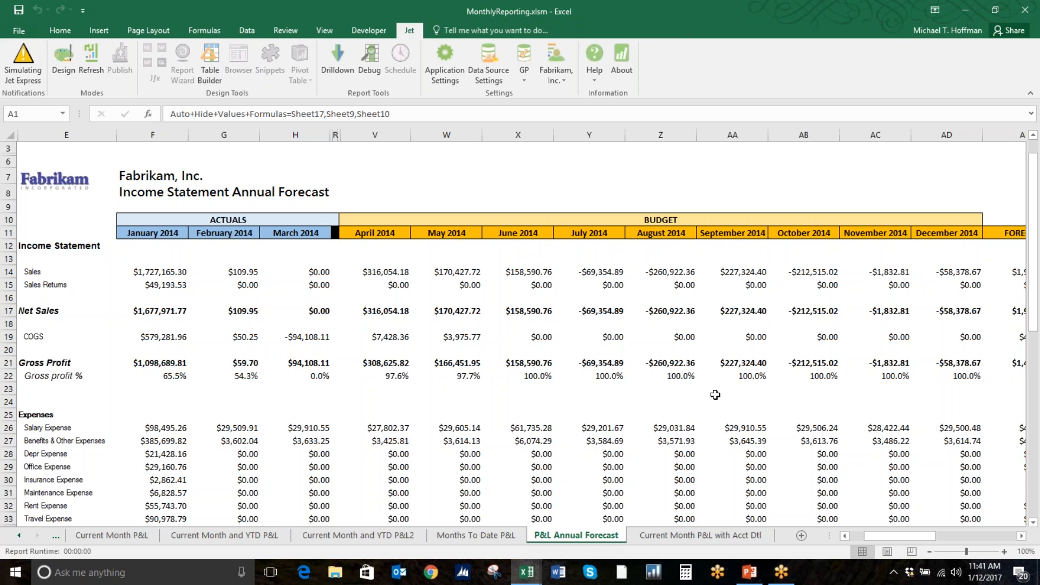
left_click(989, 15)
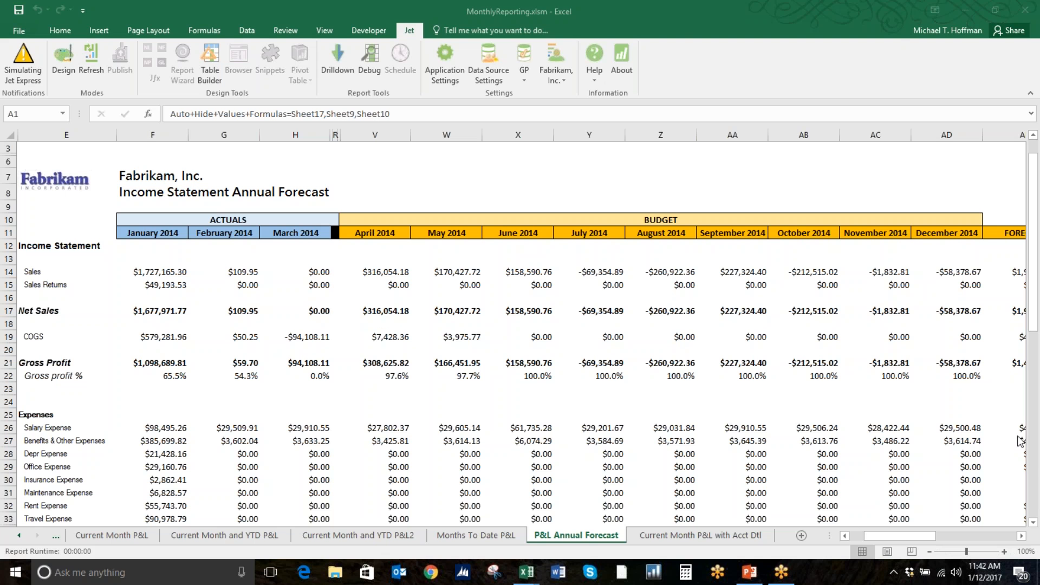
Switch to the TMCGPWebinar presentation in PowerPoint and bring up the Jet Professional slide in the editing view
mouse_move(742, 559)
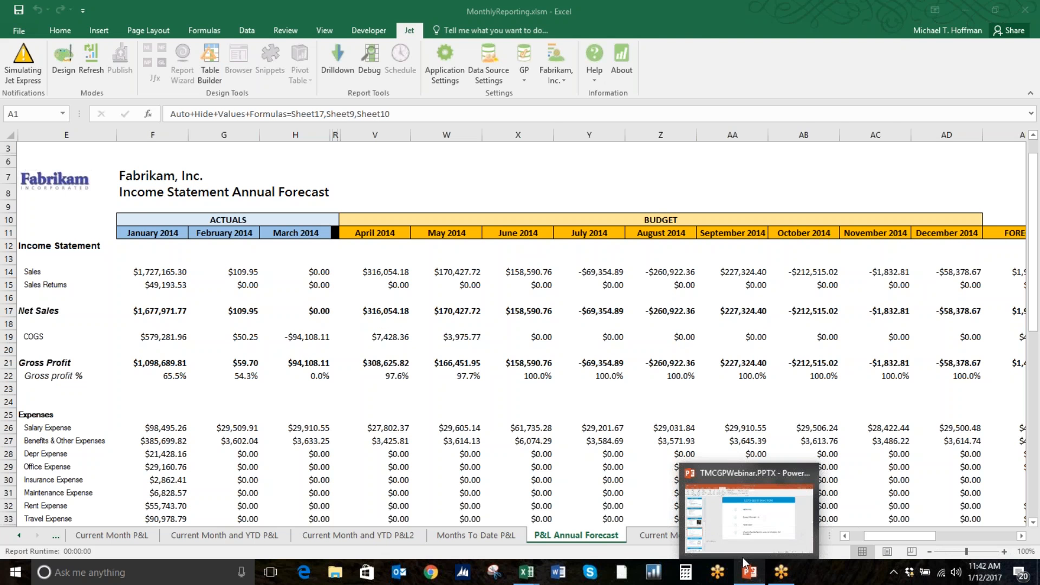
left_click(727, 513)
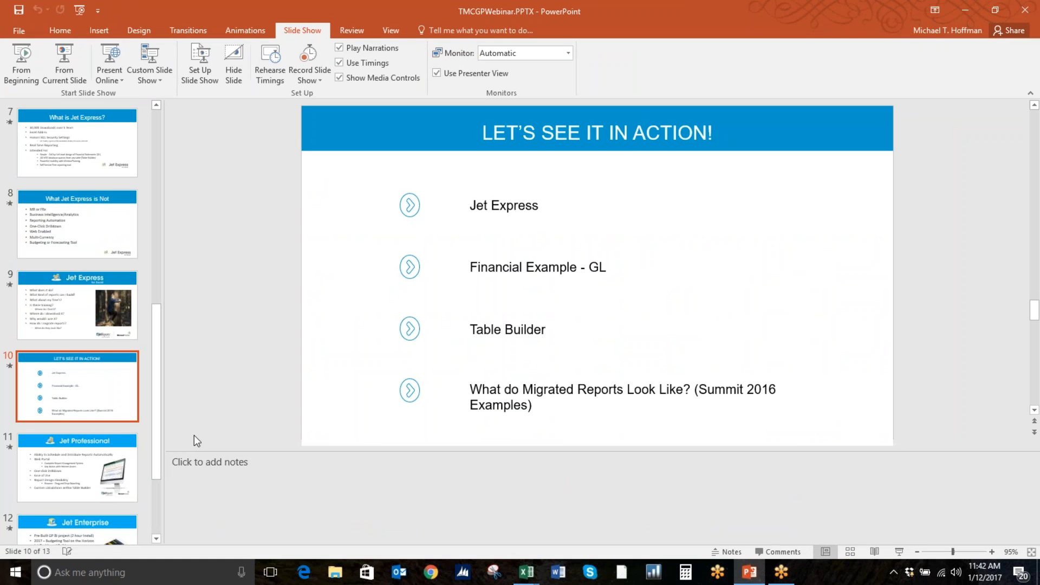
scroll(93, 463, "down", 2)
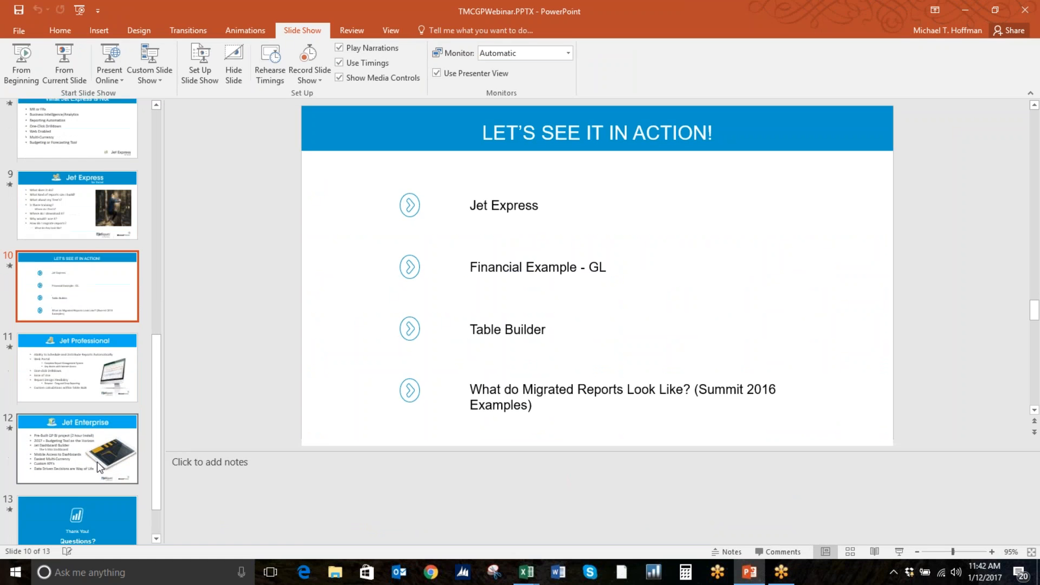
scroll(90, 458, "up", 1)
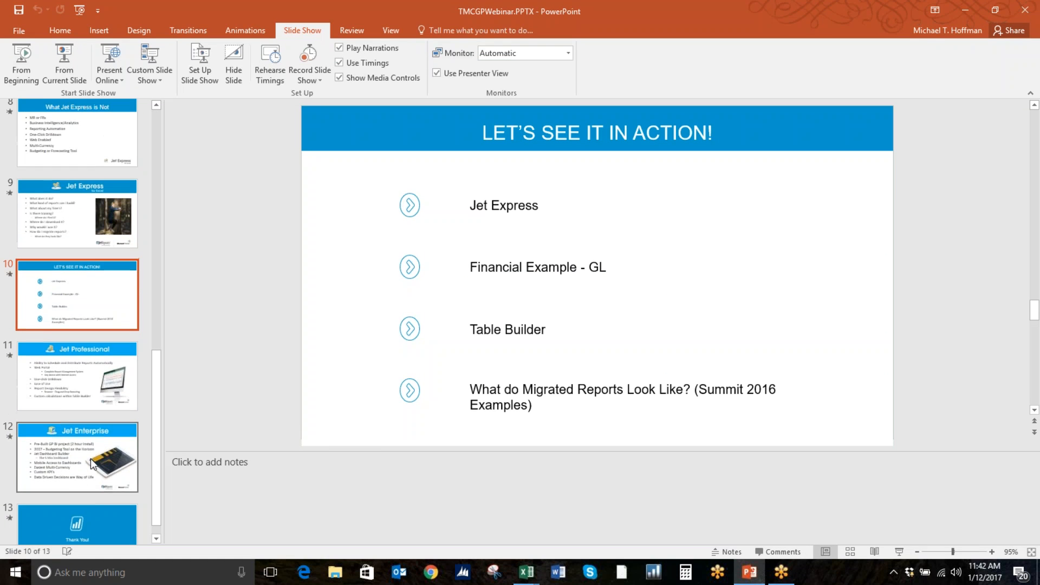
left_click(84, 398)
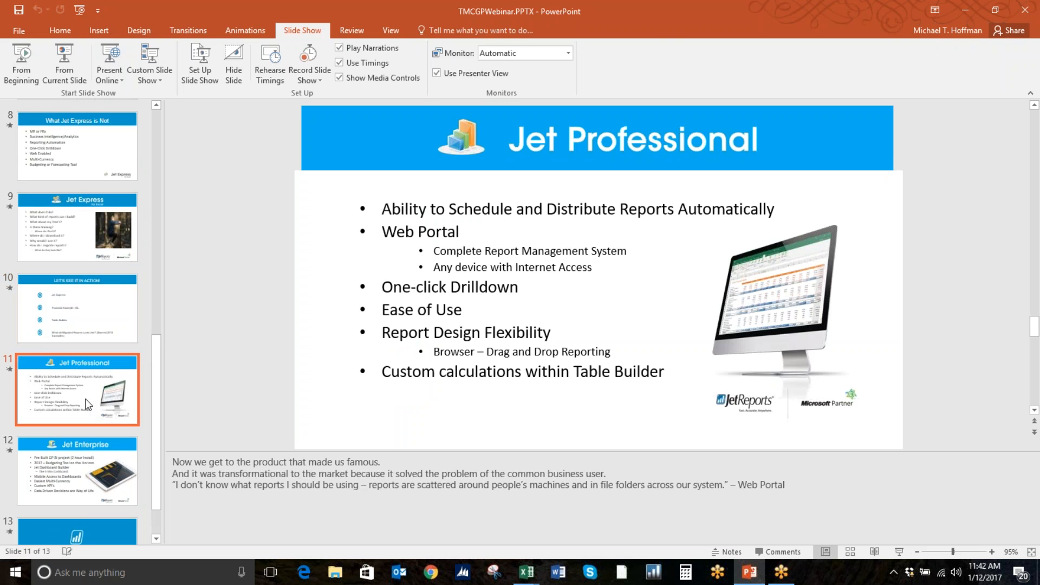
left_click(19, 73)
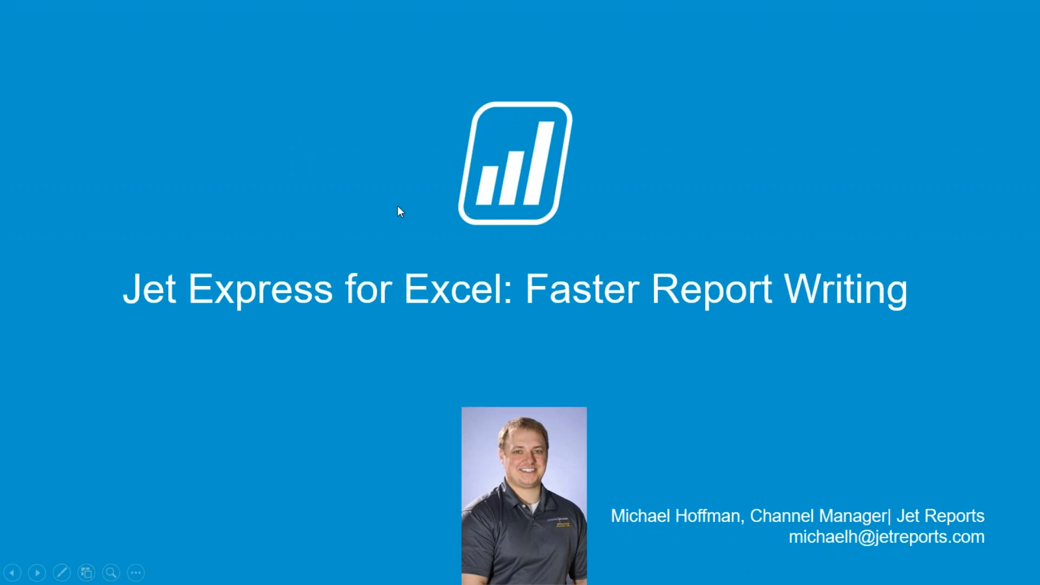
key("Escape")
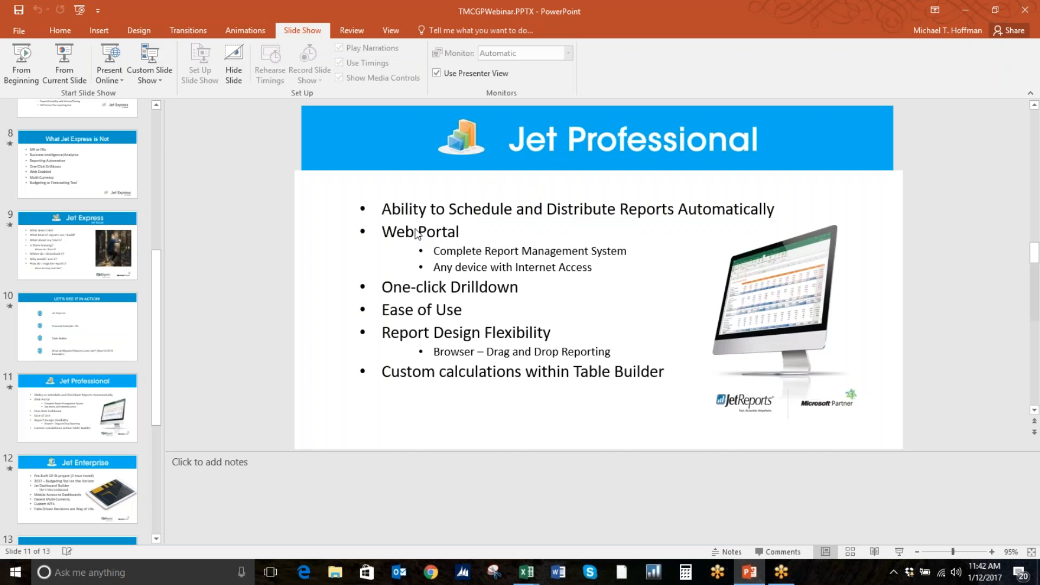